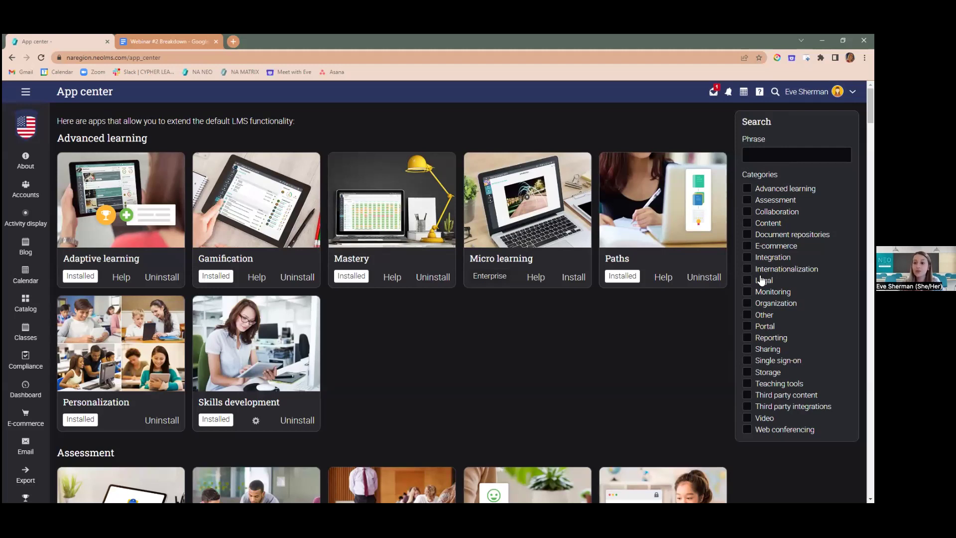
Filter the app center by the Monitoring category, and clear that filter again.
left_click(748, 291)
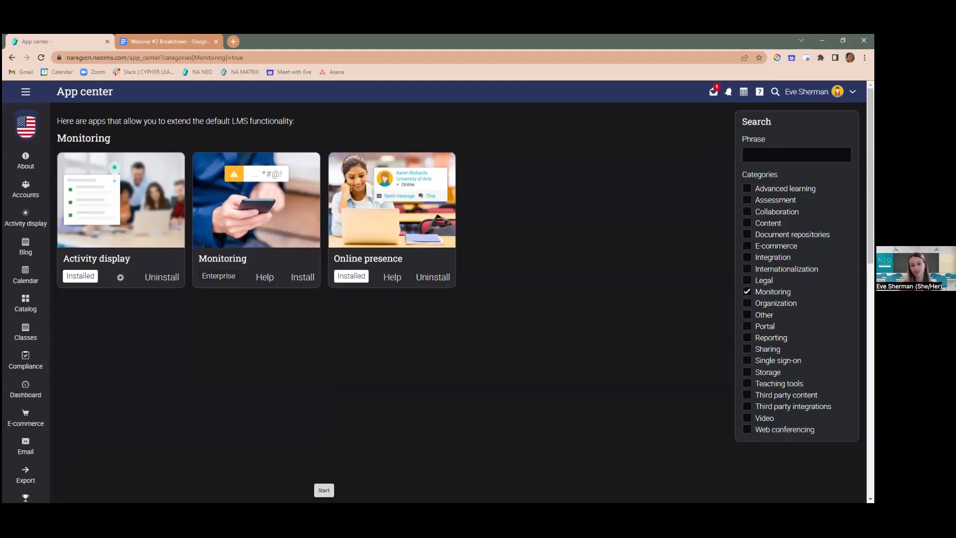
left_click(747, 292)
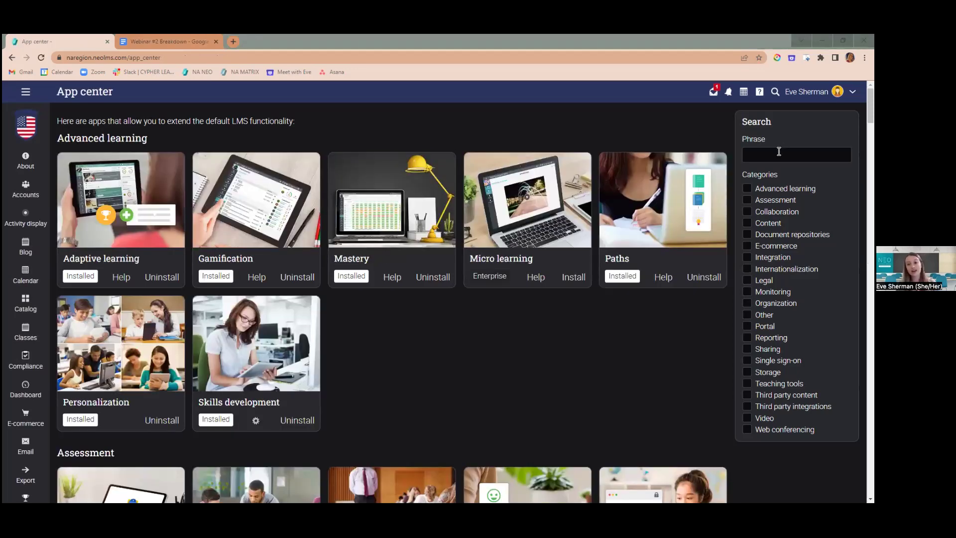
Search the app center for gamification, and clear the search phrase to list all apps again.
left_click(779, 151)
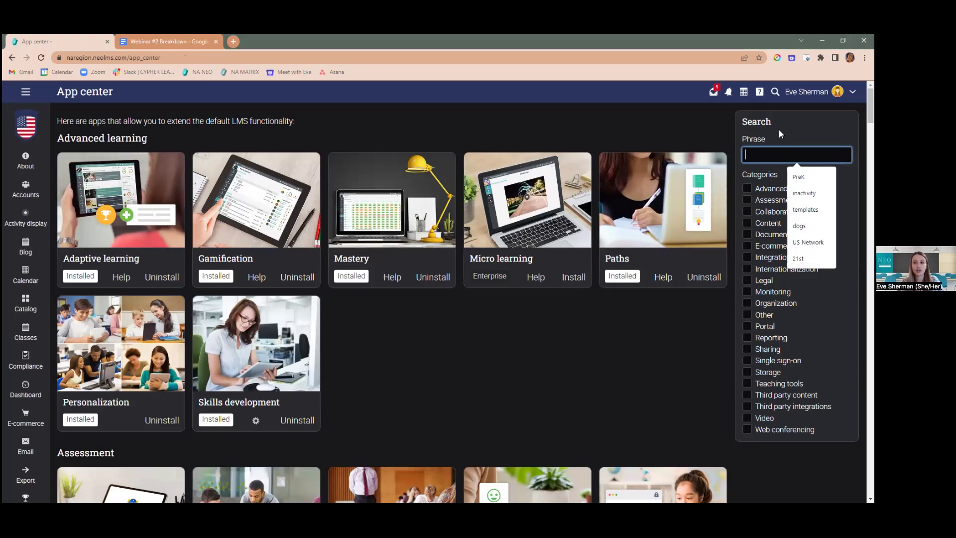
type("gamification")
key("Return")
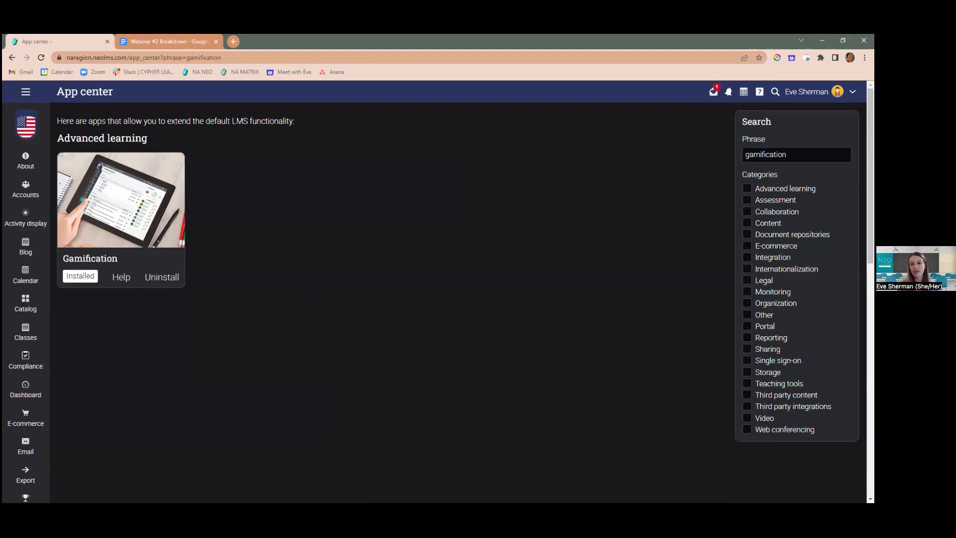
left_click_drag(796, 155, 749, 156)
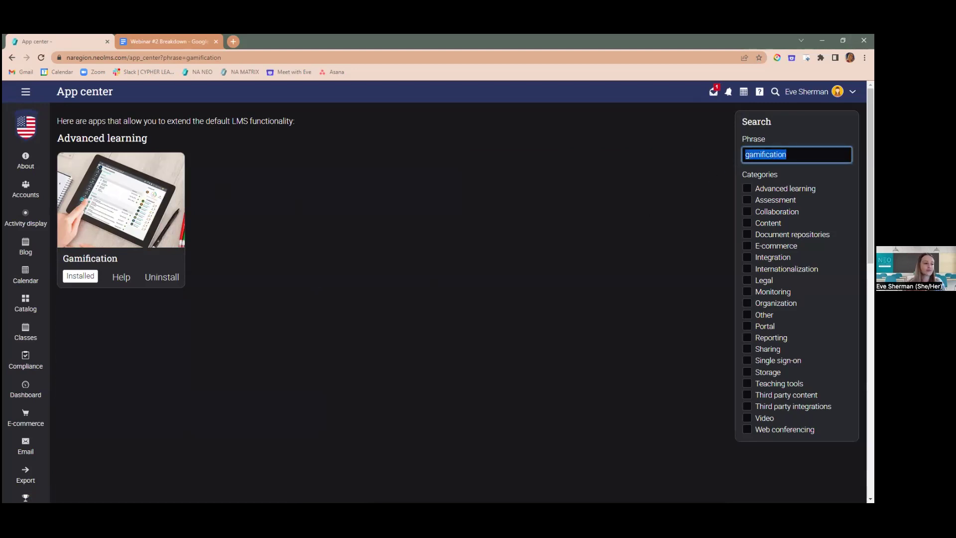
key("BackSpace")
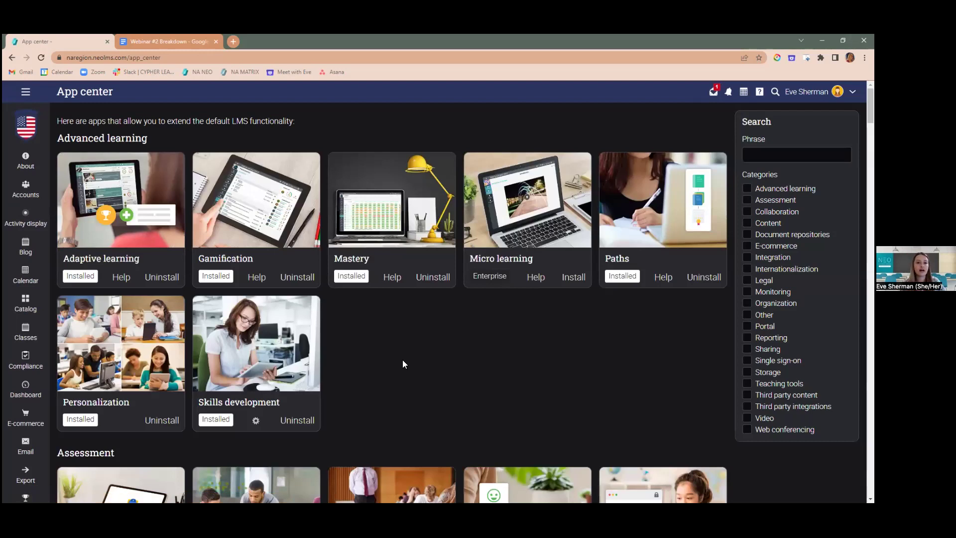
Search the app center for the phrase credly.
scroll(401, 365, "down", 1)
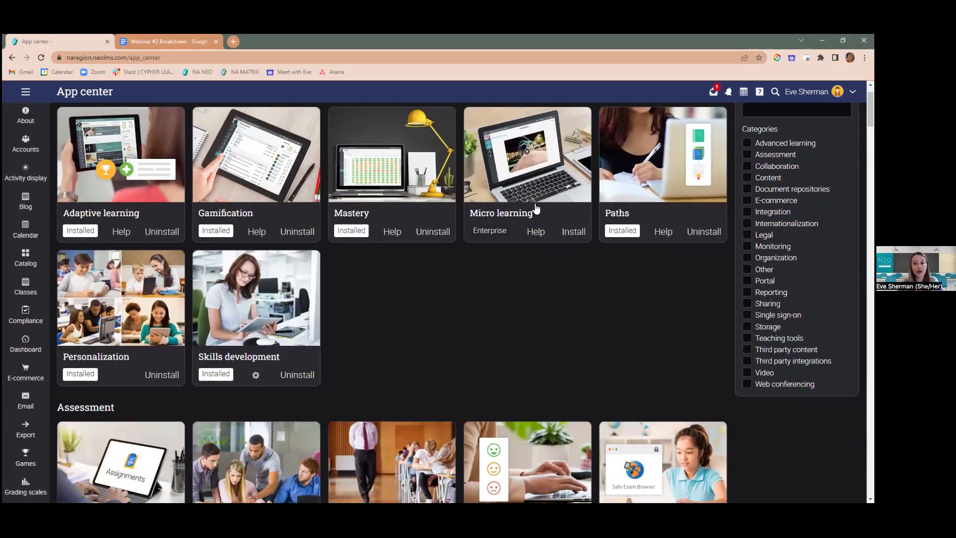
scroll(533, 204, "up", 1)
left_click(766, 156)
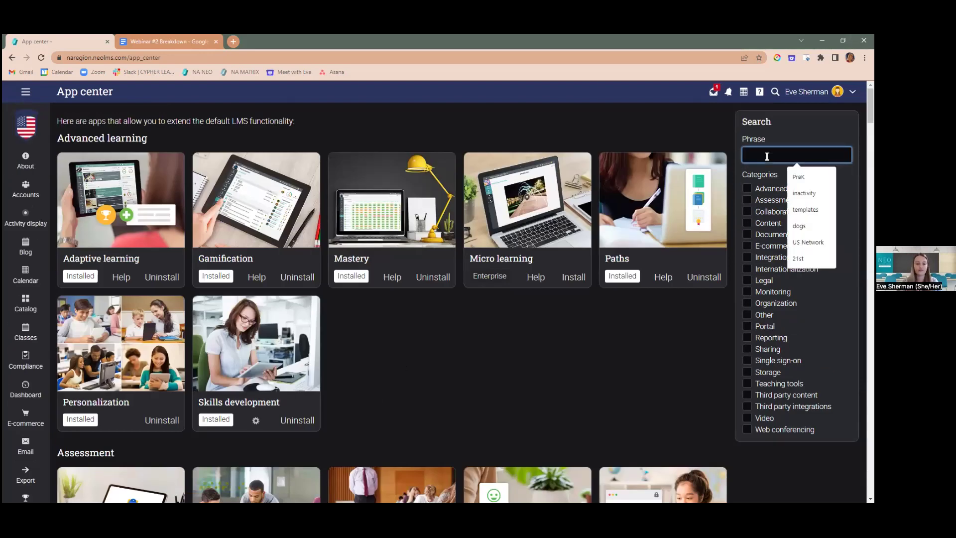
type("credly")
key("Return")
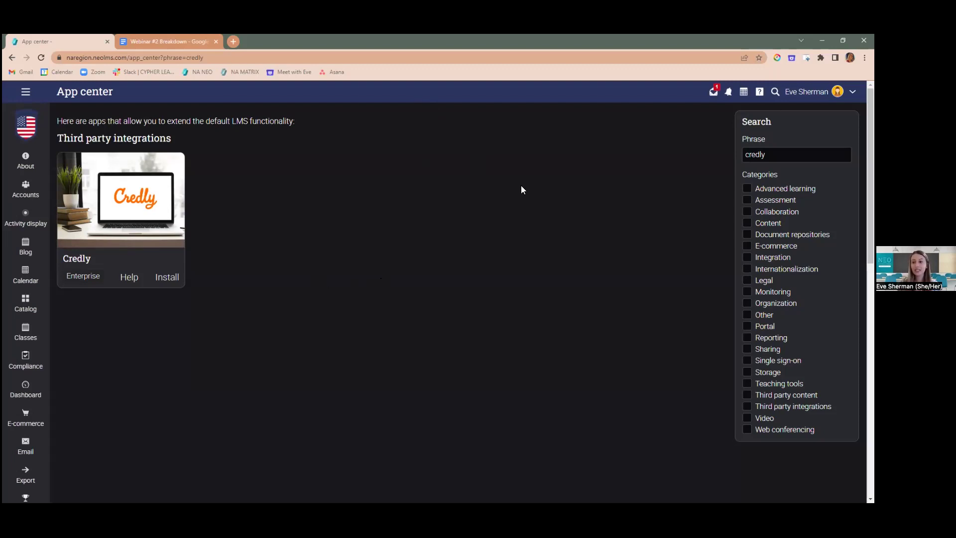
Open the Credly app's help article, read through its API setup instructions, and close the help center.
left_click(759, 91)
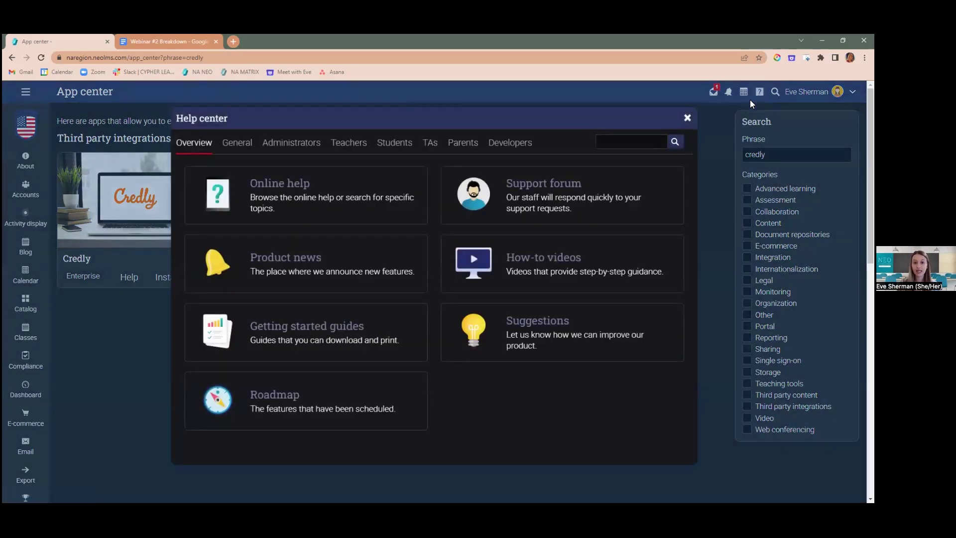
left_click(687, 118)
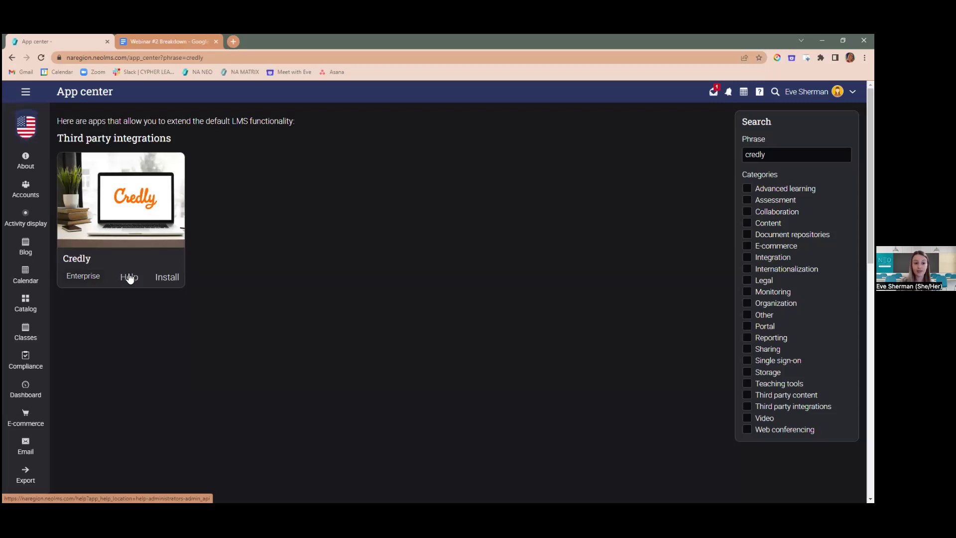
left_click(129, 277)
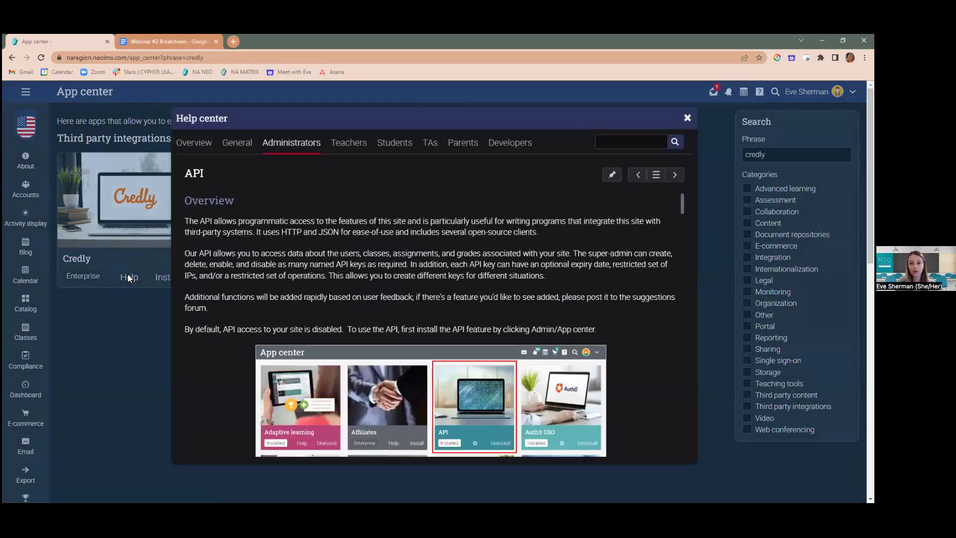
scroll(299, 211, "down", 4)
scroll(200, 252, "down", 3)
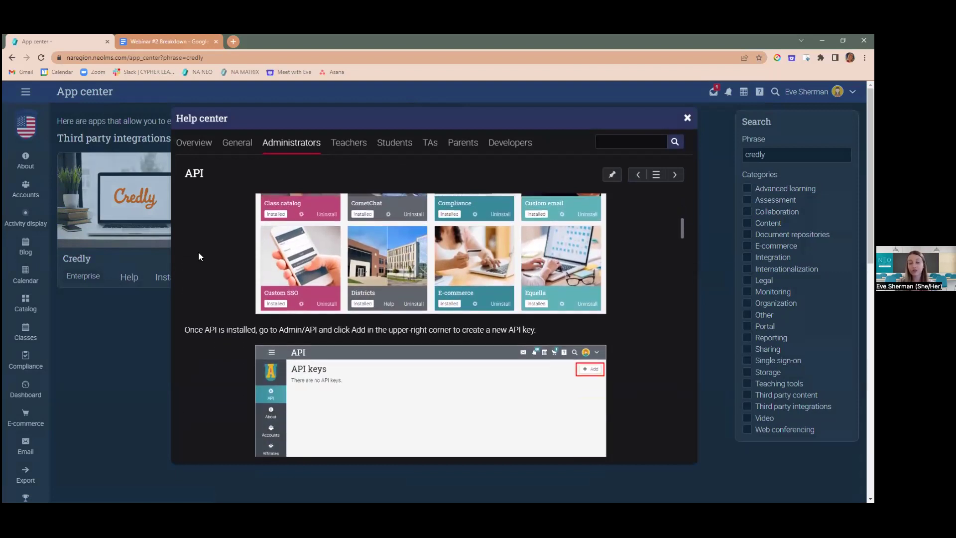
left_click(687, 118)
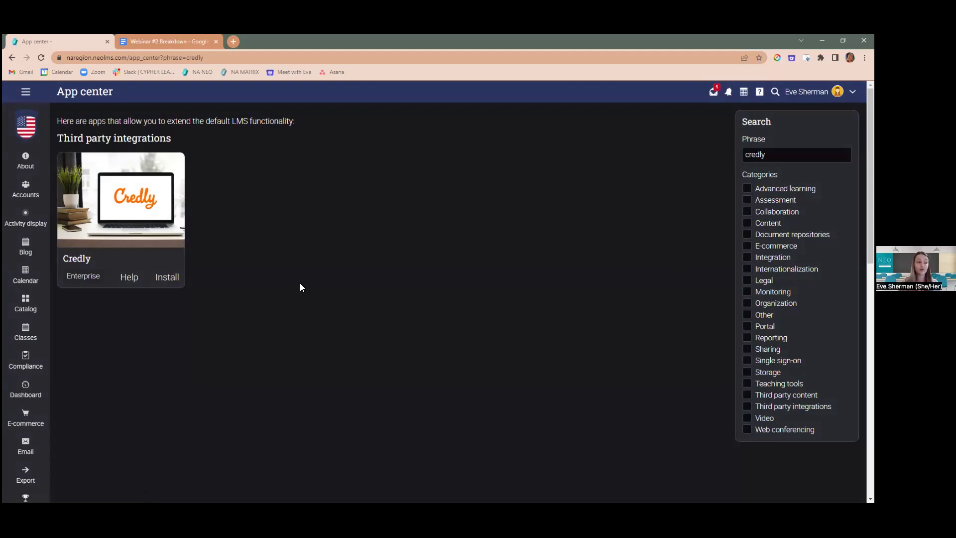
Clear the credly phrase and search the app center for coursera instead.
left_click(796, 155)
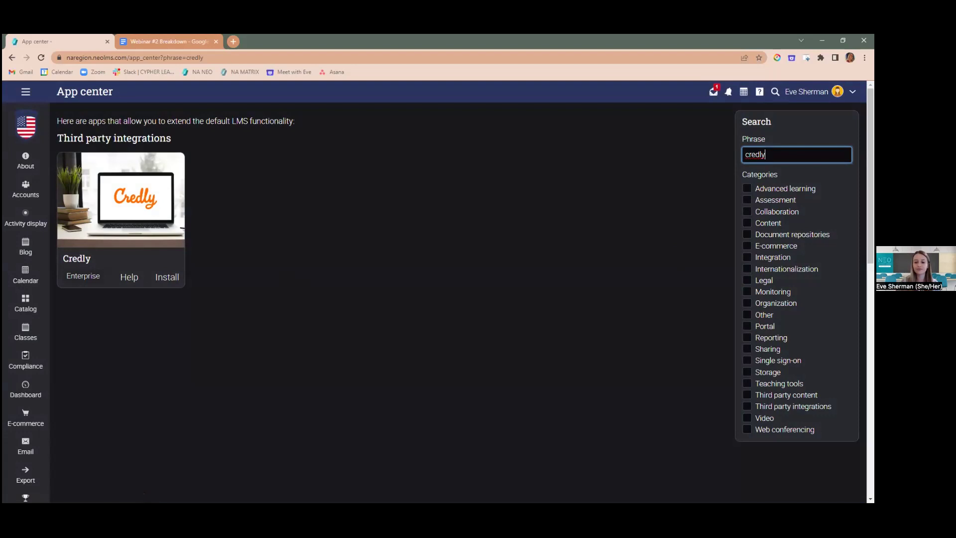
key("BackSpace")
key("BackSpace")
key("BackSpace")
key("BackSpace")
key("BackSpace")
key("BackSpace")
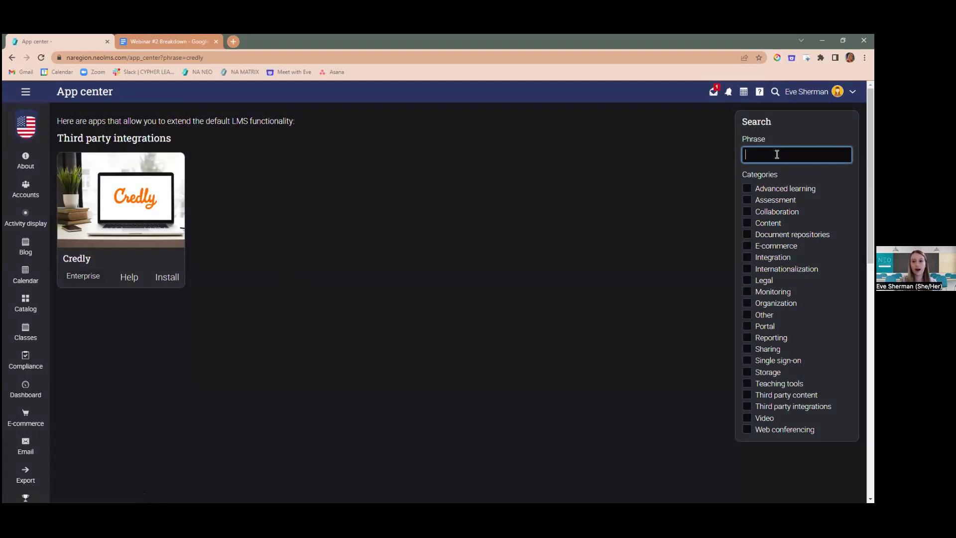
key("Return")
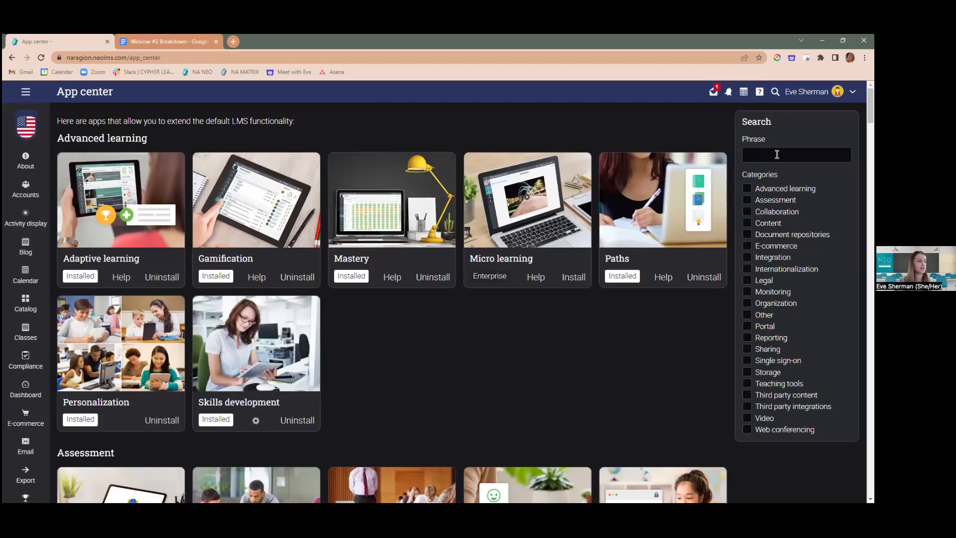
left_click(776, 154)
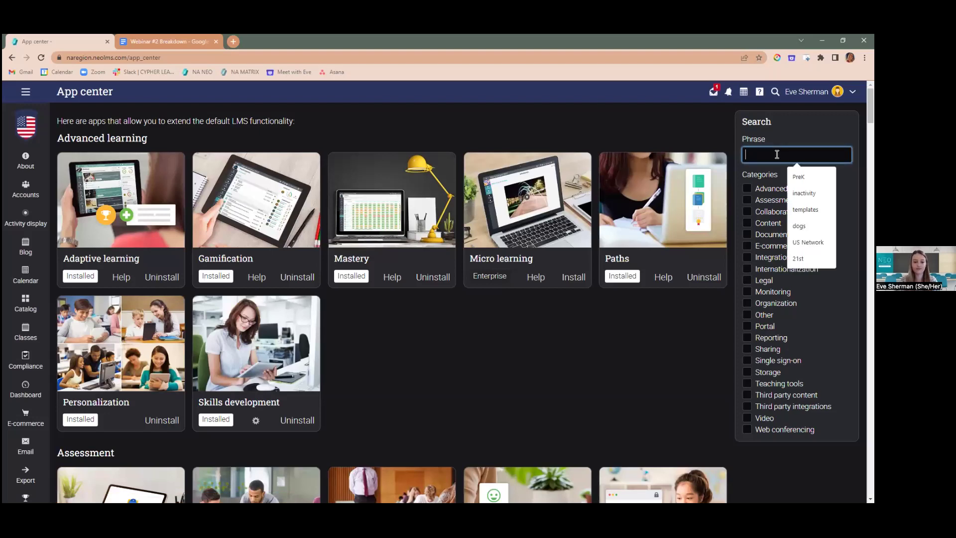
type("coursera")
key("Return")
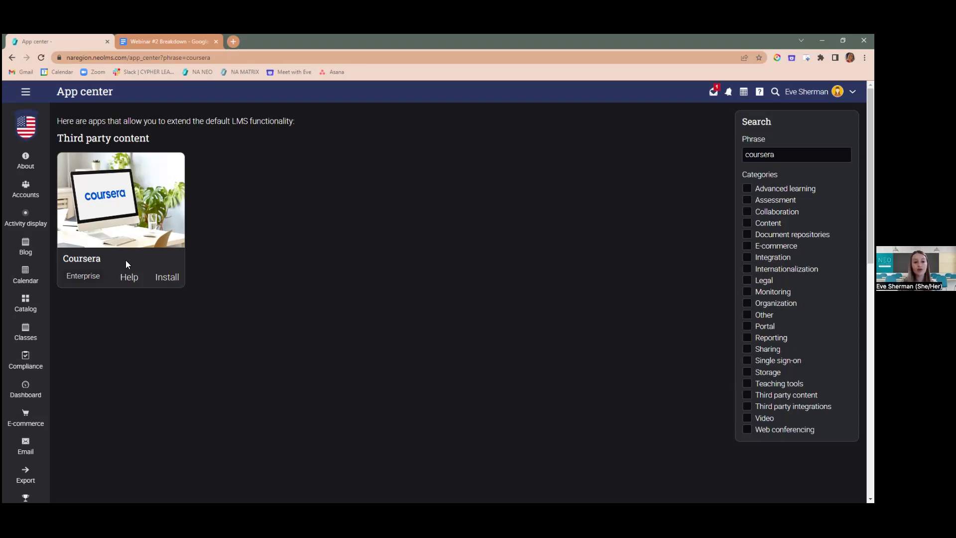
Read through the Coursera app's help article on setting up the integration, and close it.
left_click(129, 276)
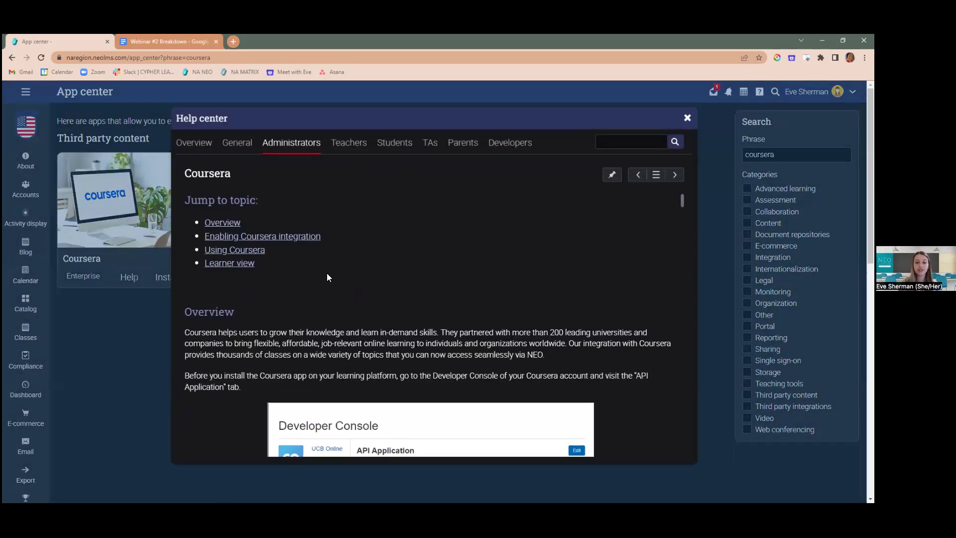
scroll(314, 269, "down", 10)
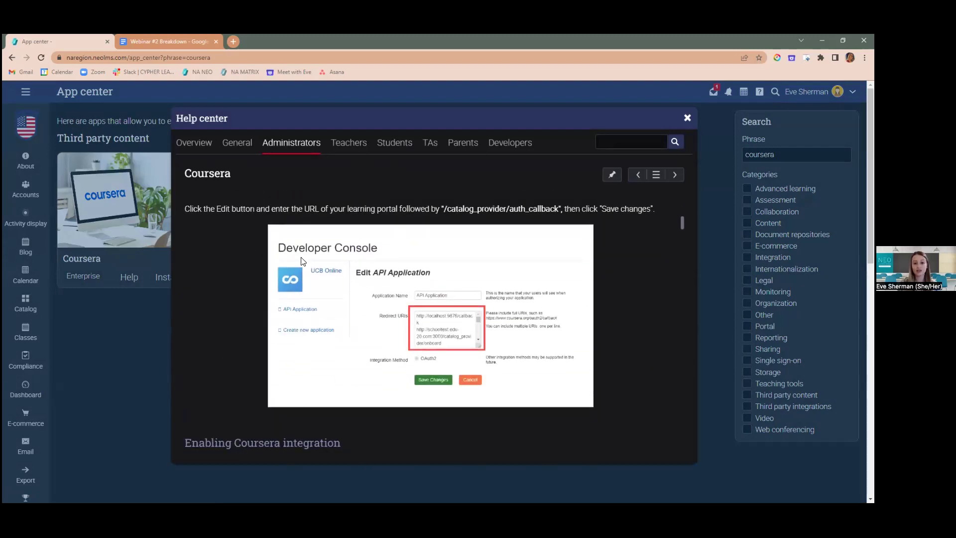
scroll(301, 259, "down", 5)
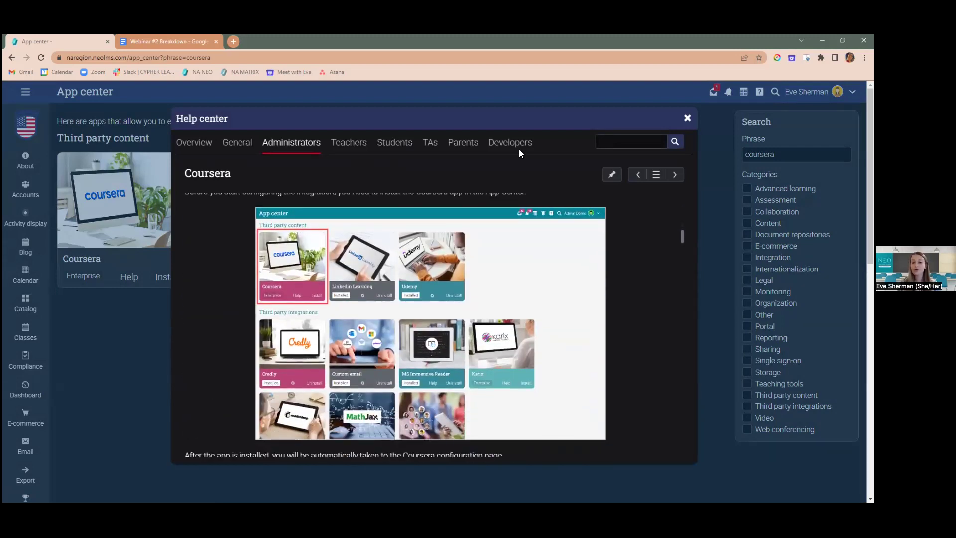
left_click(687, 119)
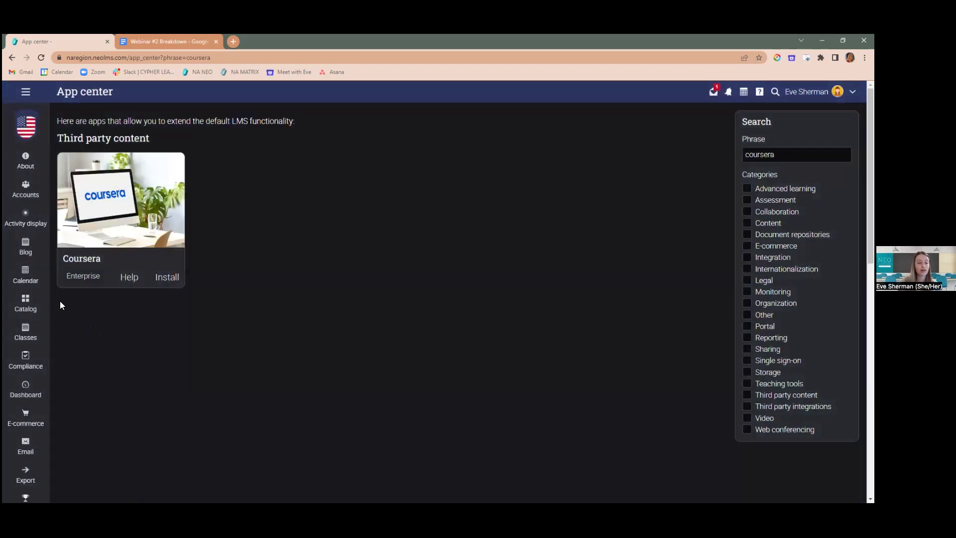
Visit the catalog page, and from there open the full list of organizations.
left_click(43, 301)
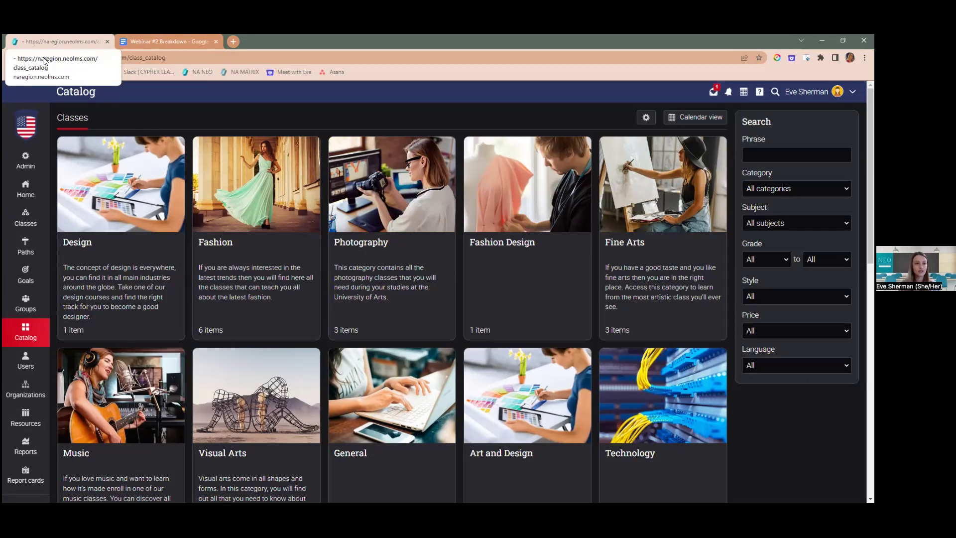
left_click(27, 164)
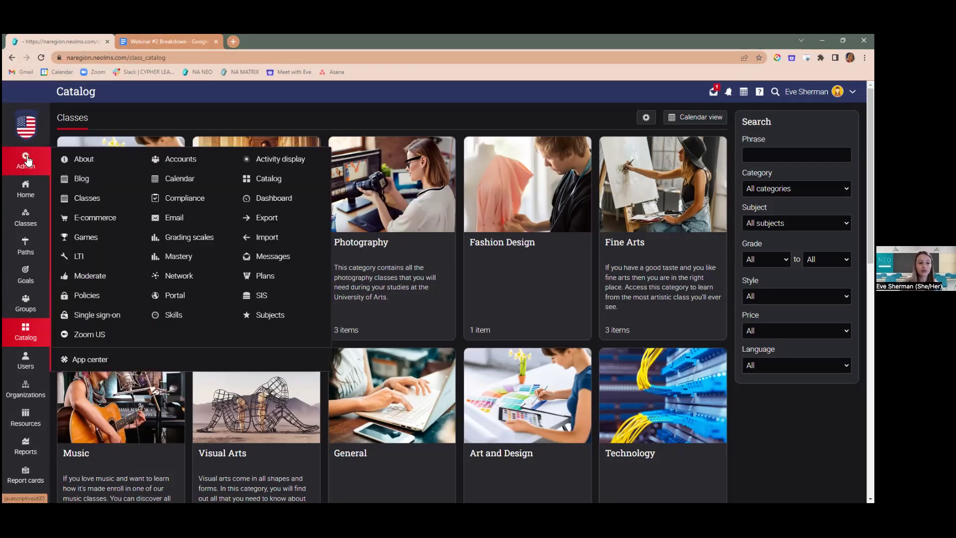
left_click(22, 394)
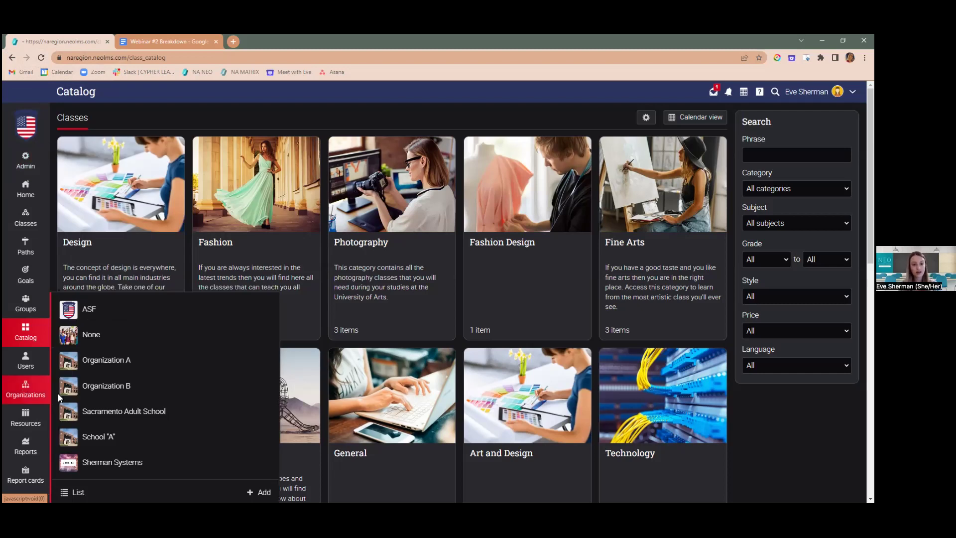
left_click(75, 490)
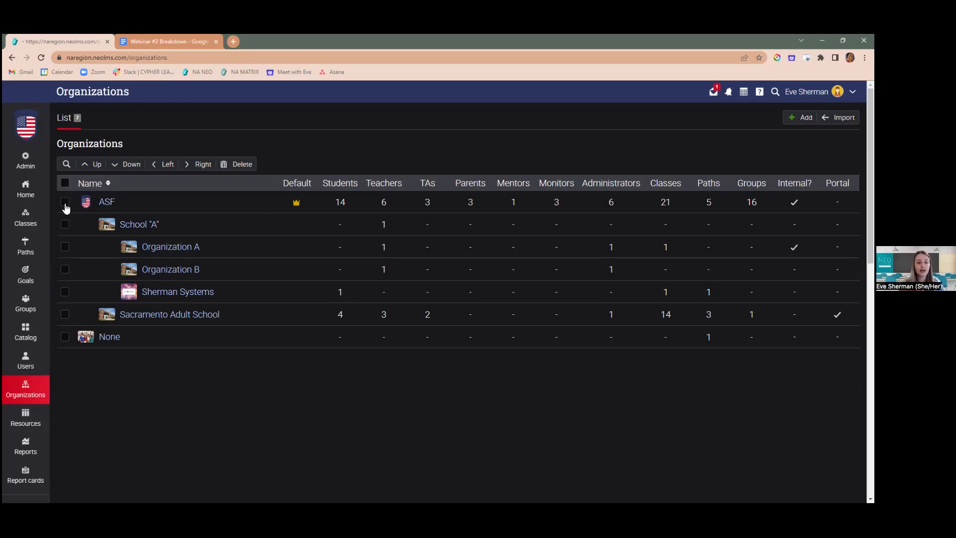
Try to delete the Sacramento Adult School organization from the organizations list.
mouse_move(40, 207)
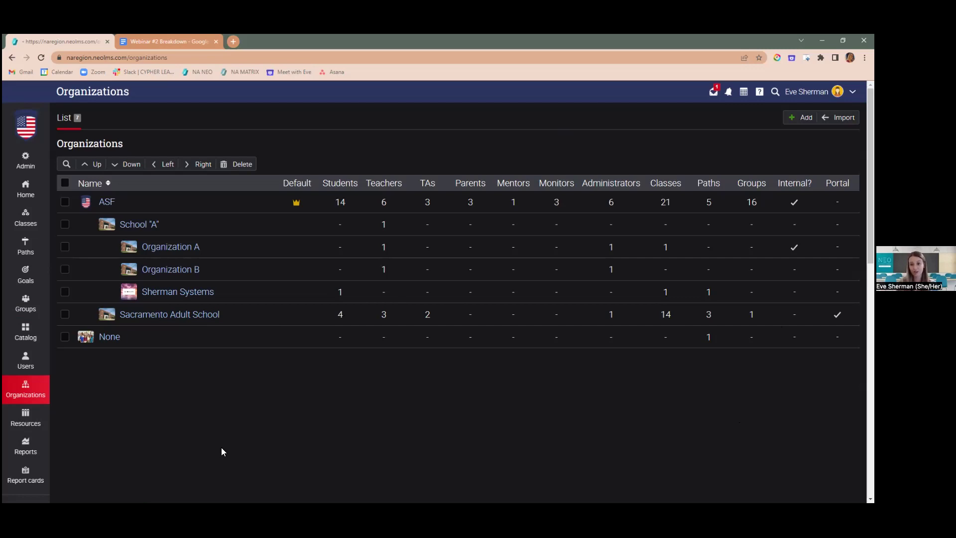
left_click(64, 319)
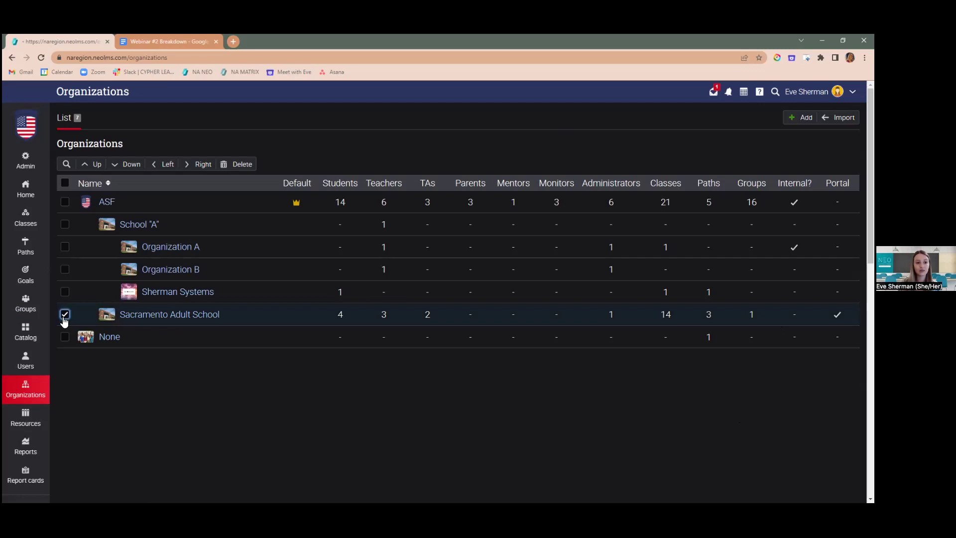
left_click(242, 164)
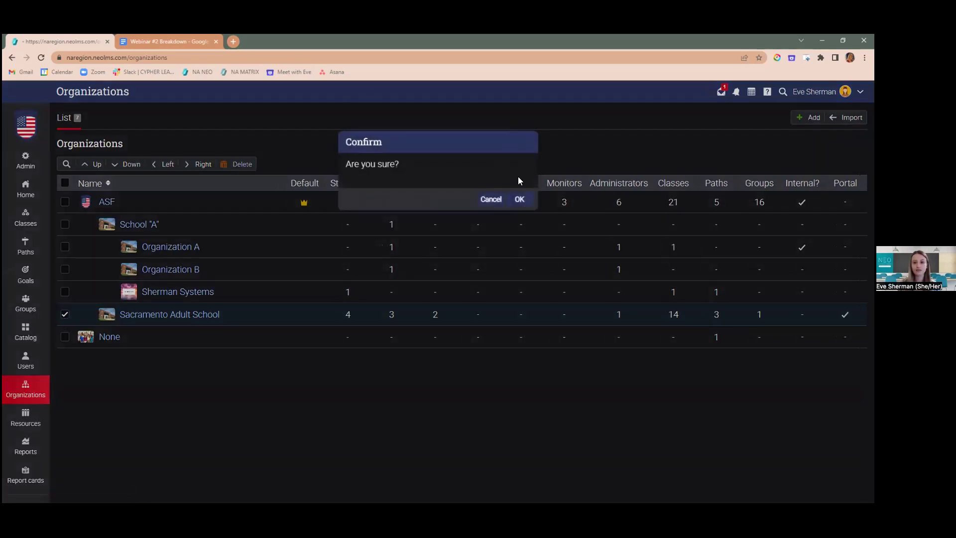
left_click(519, 199)
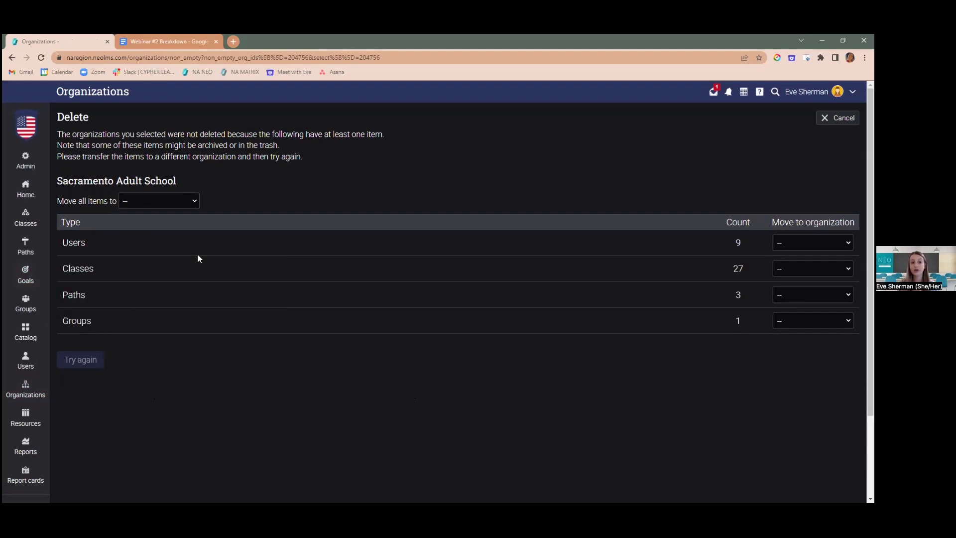
Choose ASF as the destination for all Sacramento Adult School items and Organization A for its classes, and cancel the deletion.
left_click(187, 205)
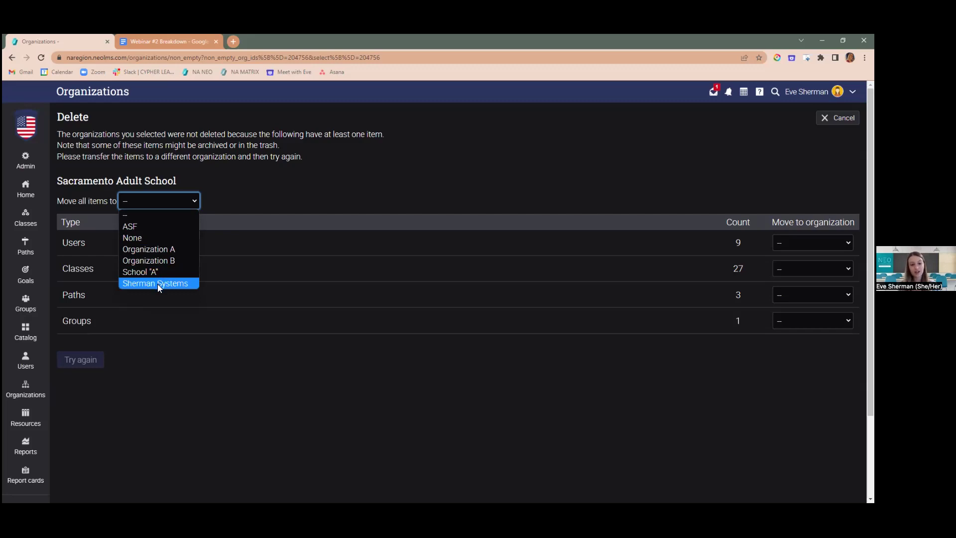
left_click(141, 225)
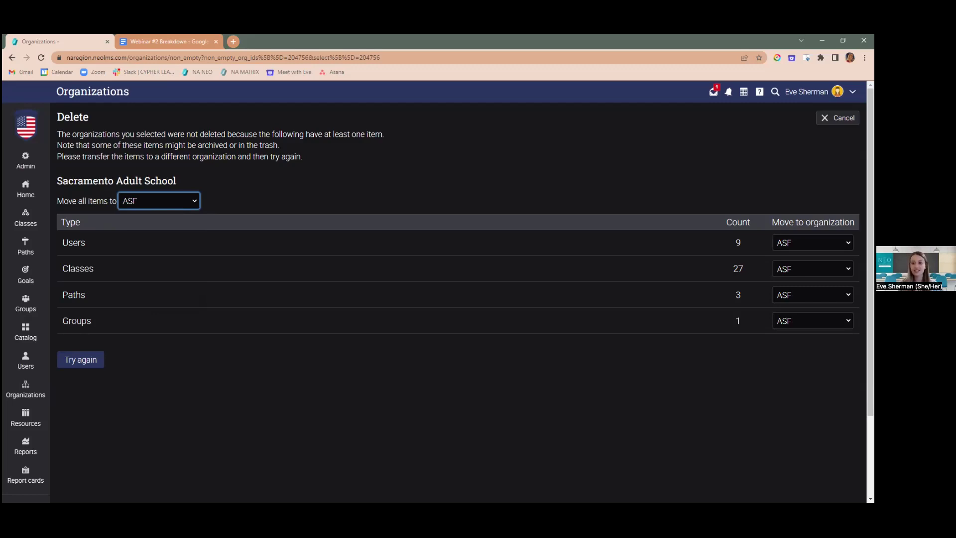
left_click(812, 268)
left_click(802, 314)
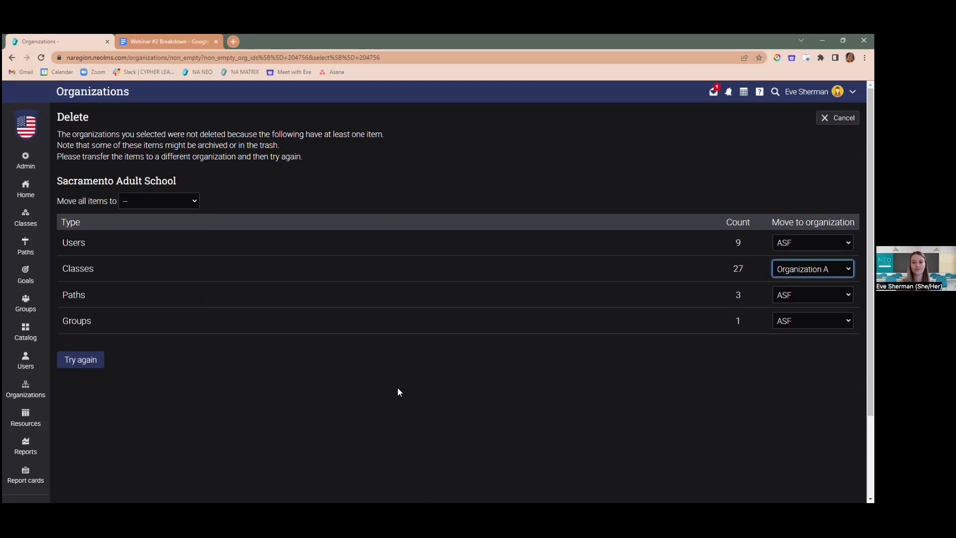
left_click(838, 118)
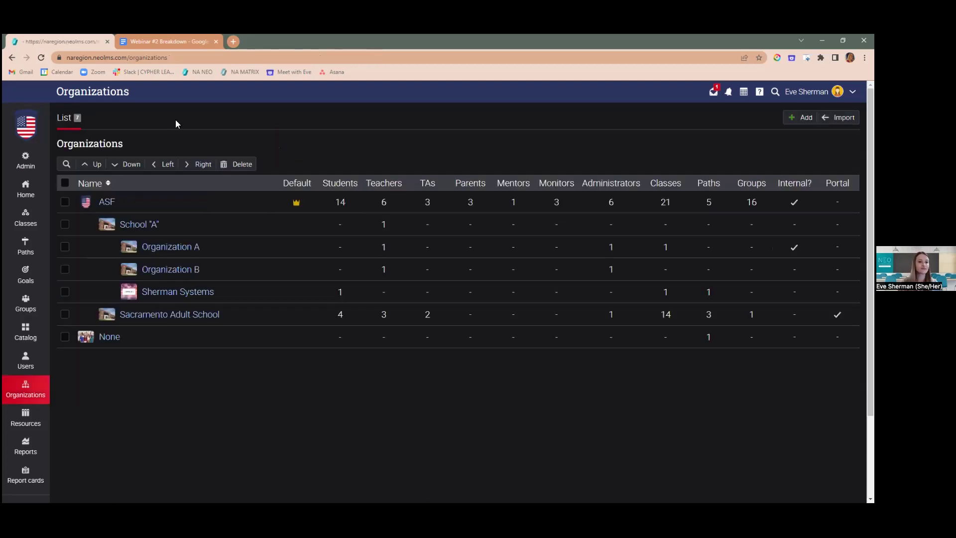
Open the ASF organization from the organizations list and view its classes.
mouse_move(34, 400)
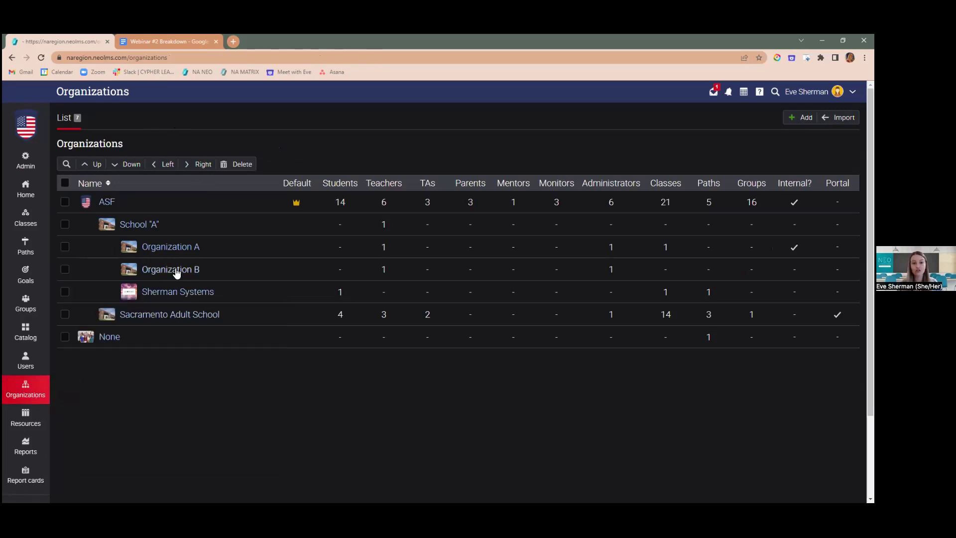
left_click(136, 195)
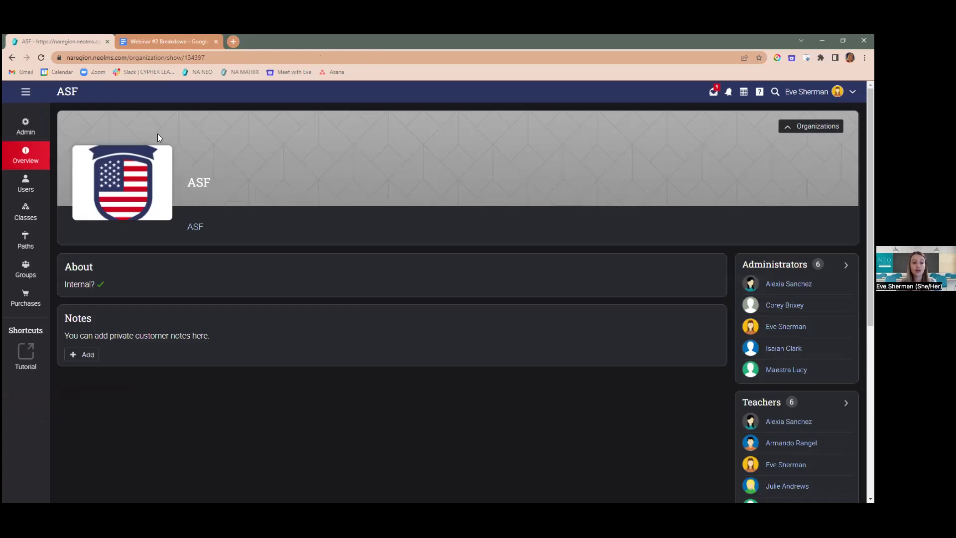
left_click(45, 211)
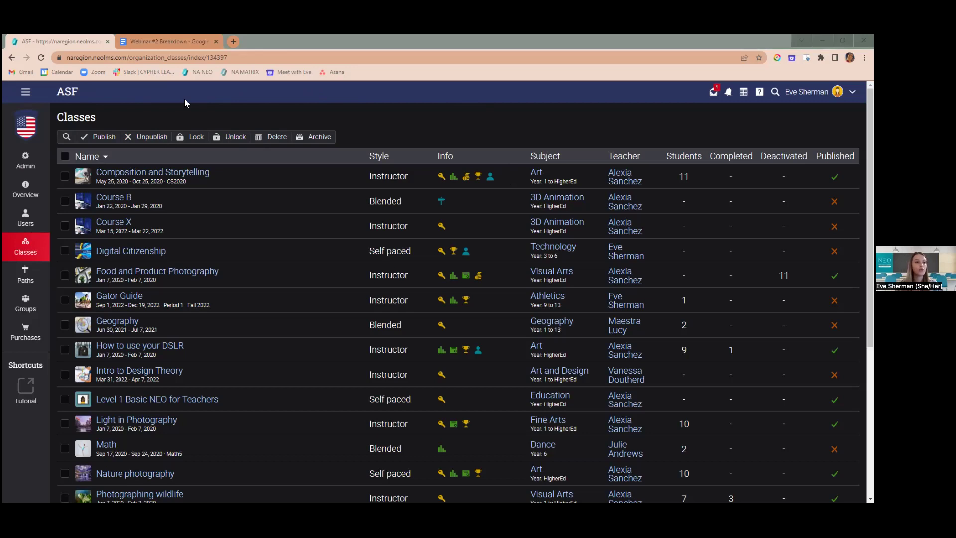
Return to the home dashboard and look over its widgets, including Classes, Groups, News and Mastery.
left_click(36, 138)
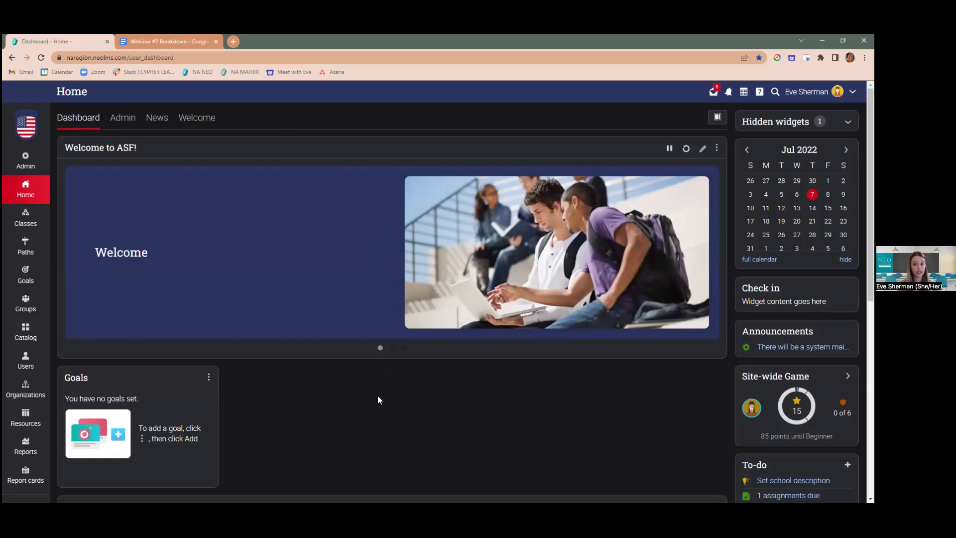
scroll(377, 395, "down", 3)
scroll(351, 358, "down", 5)
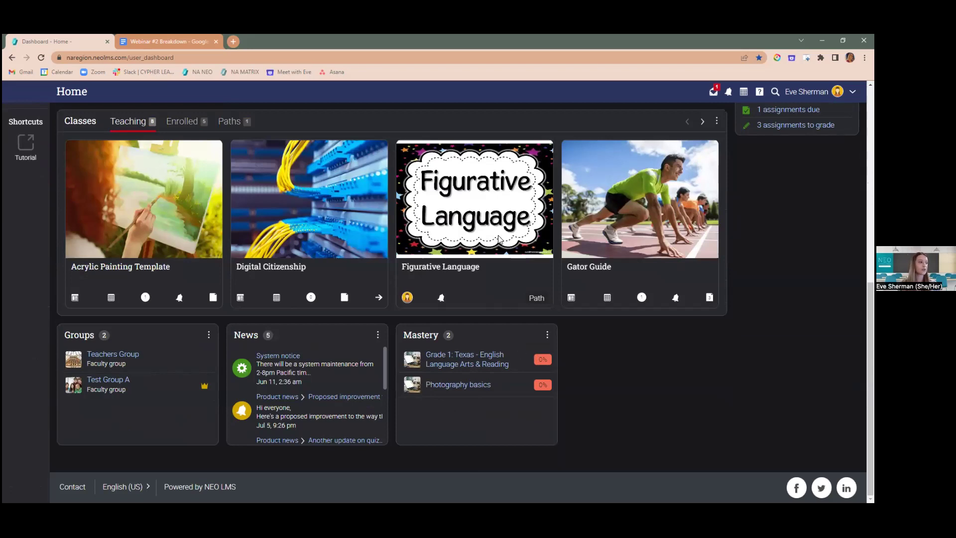
scroll(499, 239, "up", 4)
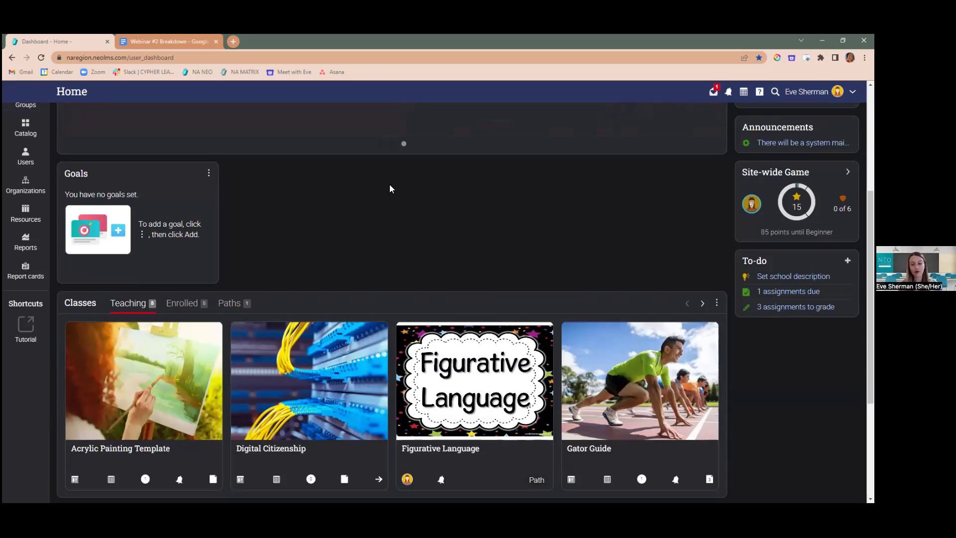
scroll(388, 187, "up", 4)
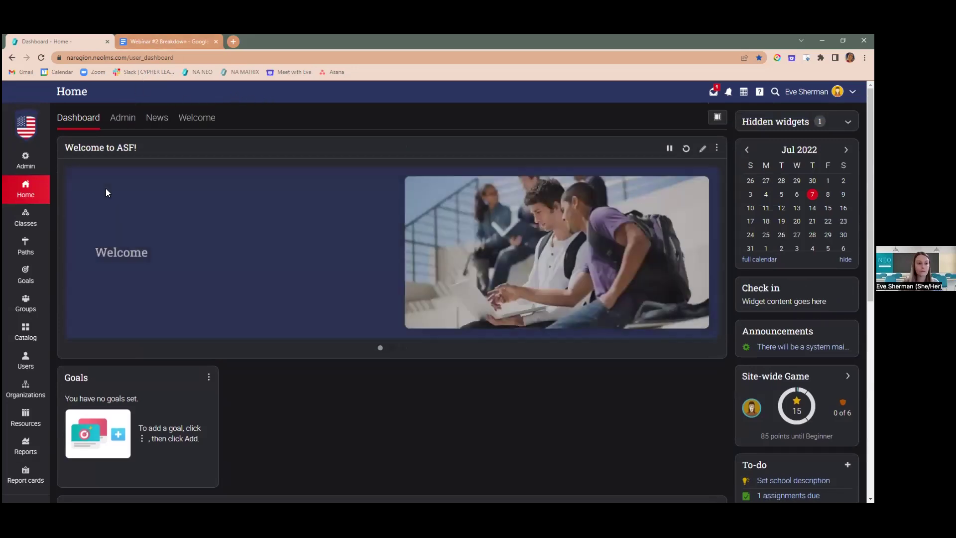
Review the student grid, competencies and options in the Mastery area of the Social Emotional 5th grade class.
left_click(24, 225)
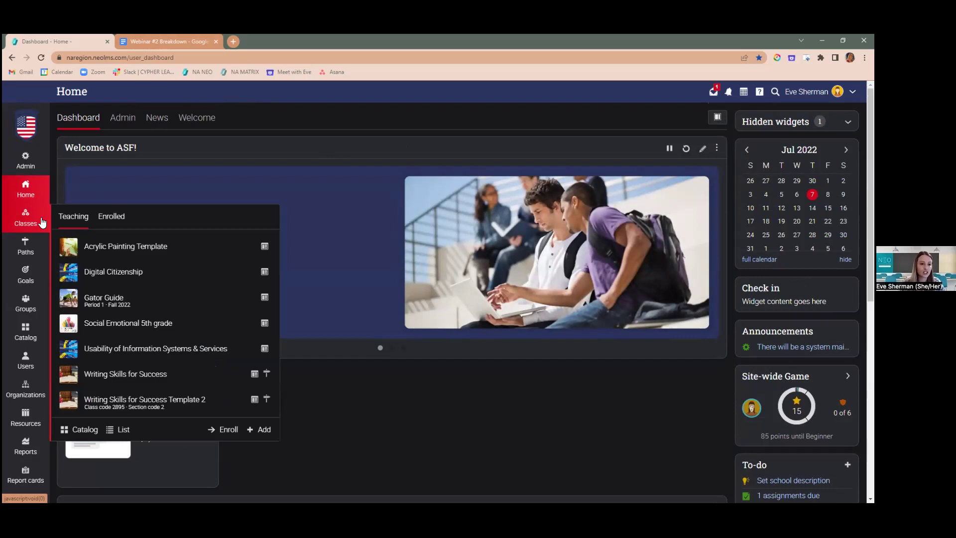
left_click(117, 321)
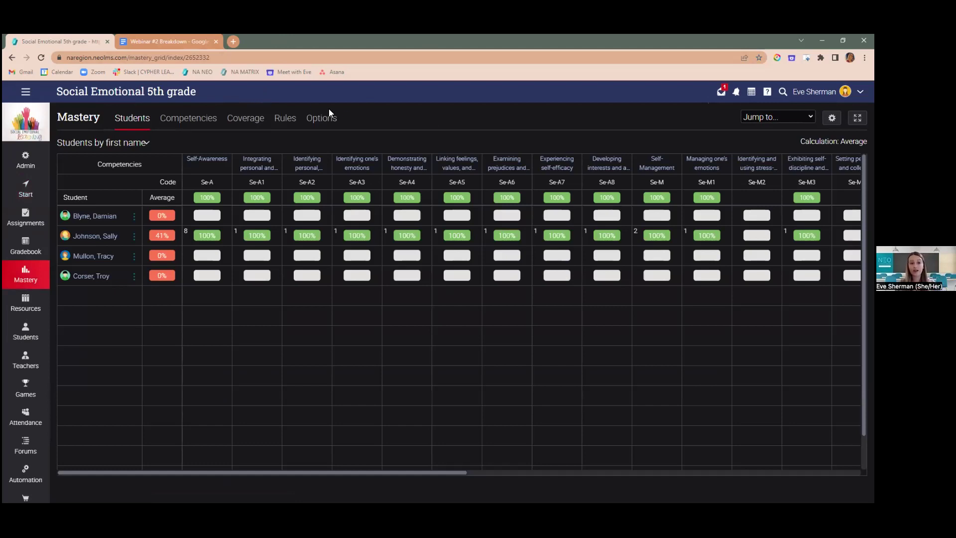
left_click(203, 119)
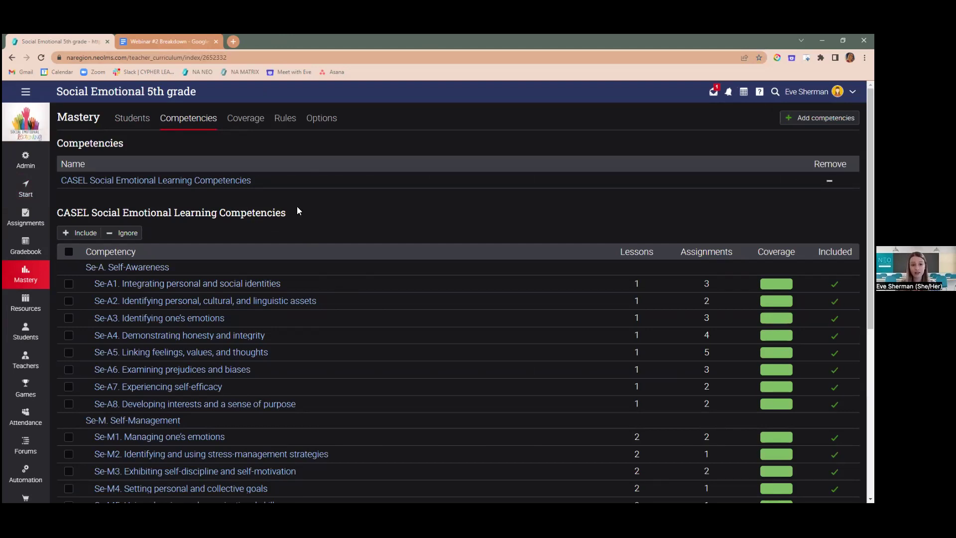
left_click(332, 118)
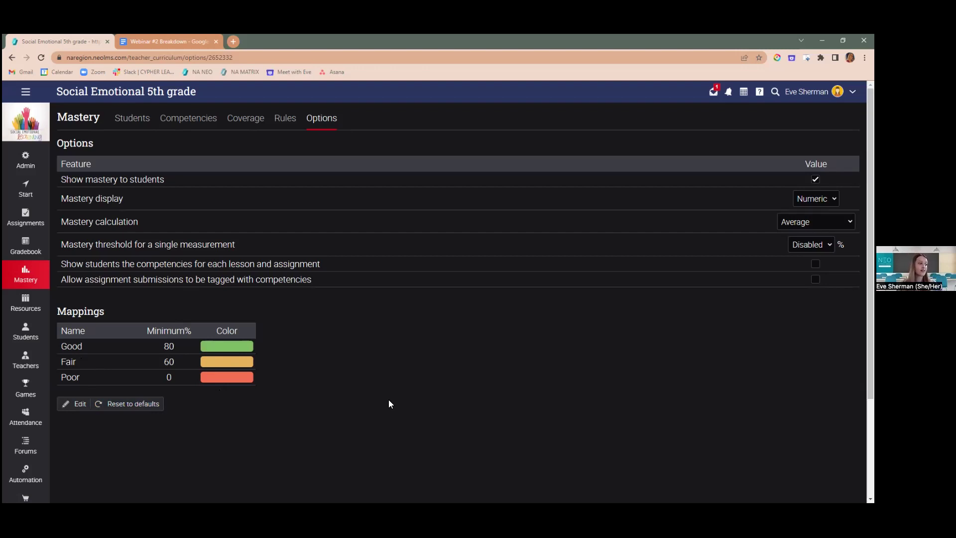
Return to the home dashboard, and from there view the site-wide mastery settings and rules in the administration area.
left_click(25, 91)
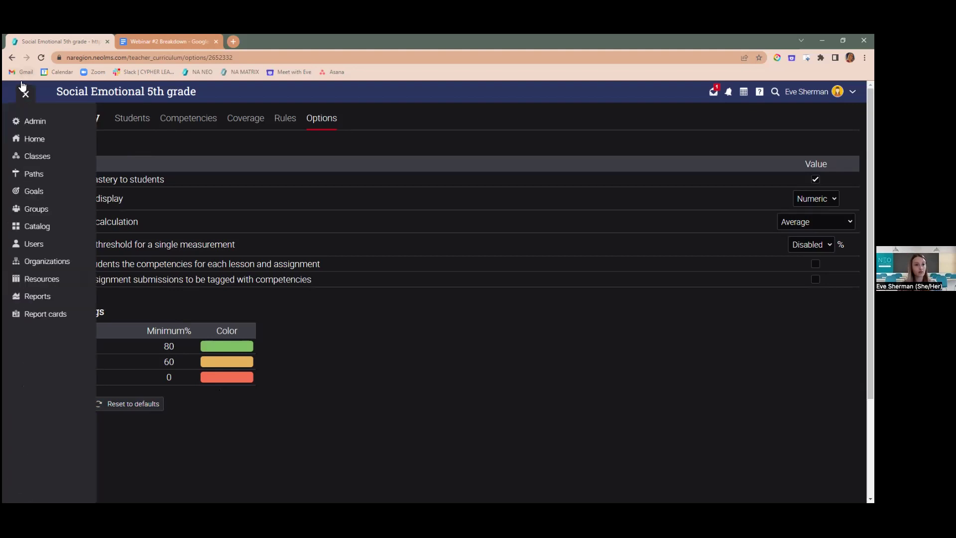
left_click(34, 139)
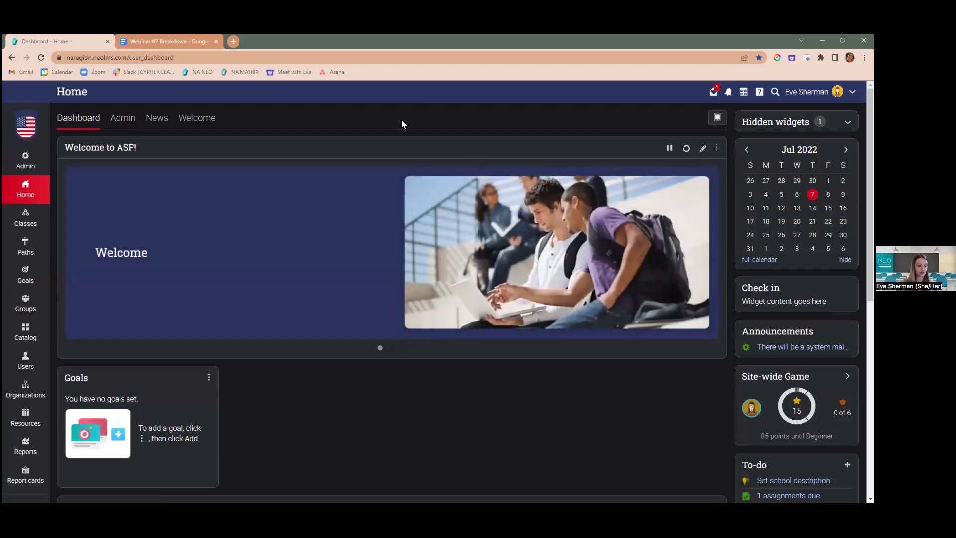
left_click(26, 167)
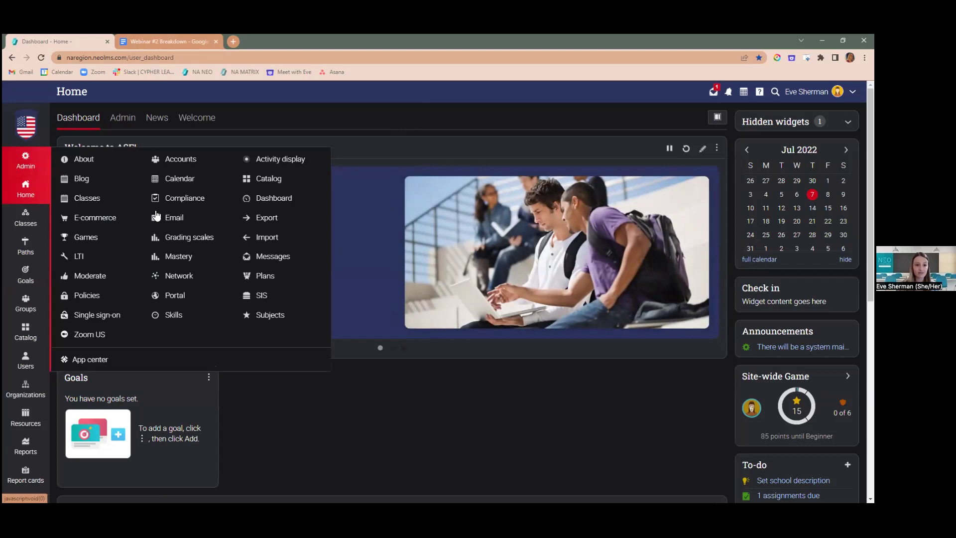
left_click(177, 256)
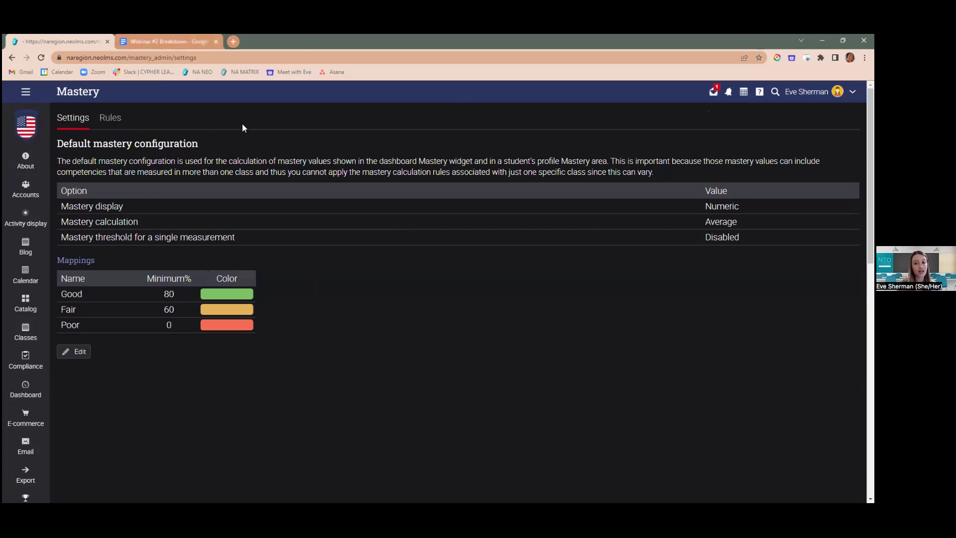
left_click(103, 120)
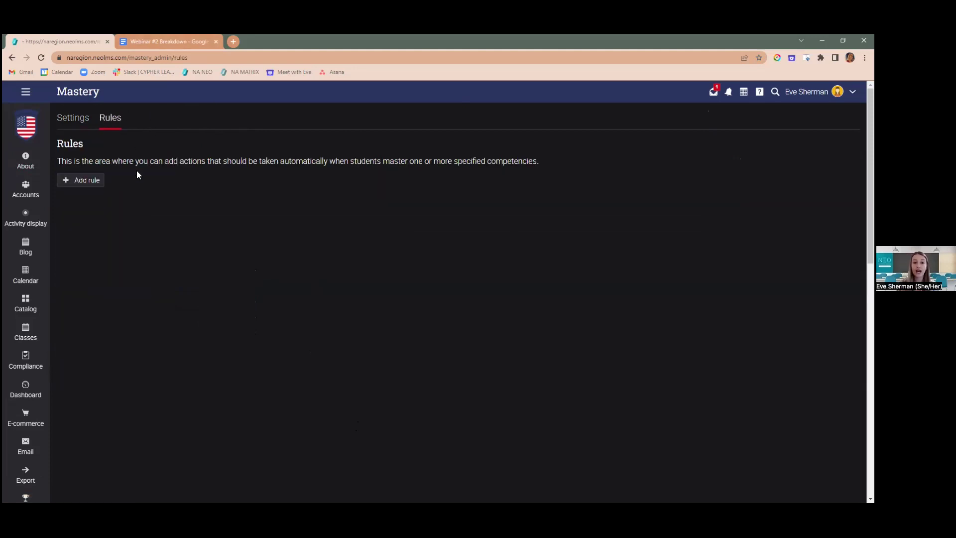
Add a mastery rule for the literary text key elements and Layer 1 competencies of 10th Grade English Language Arts: Florida BEST Standards (2020).
left_click(88, 182)
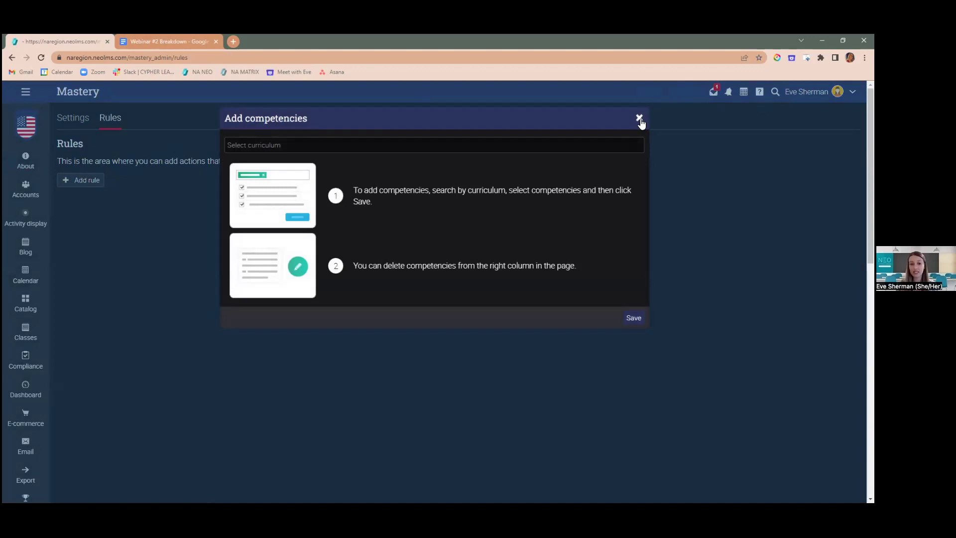
left_click(385, 143)
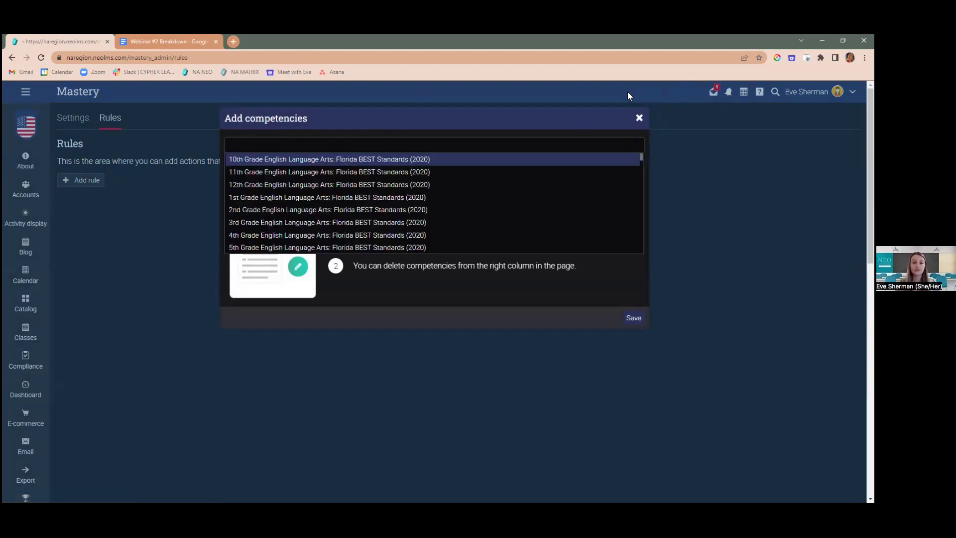
left_click(343, 160)
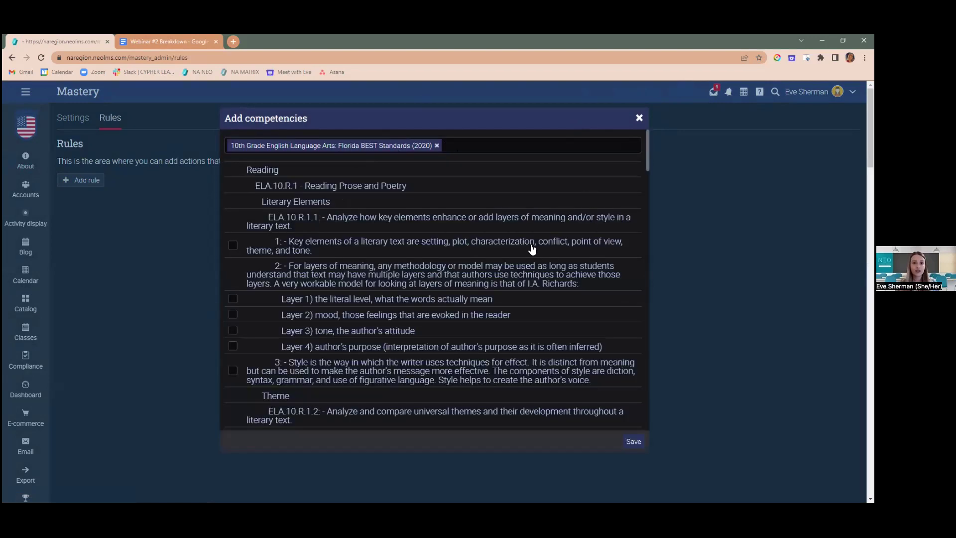
left_click(232, 246)
left_click(232, 299)
left_click(634, 442)
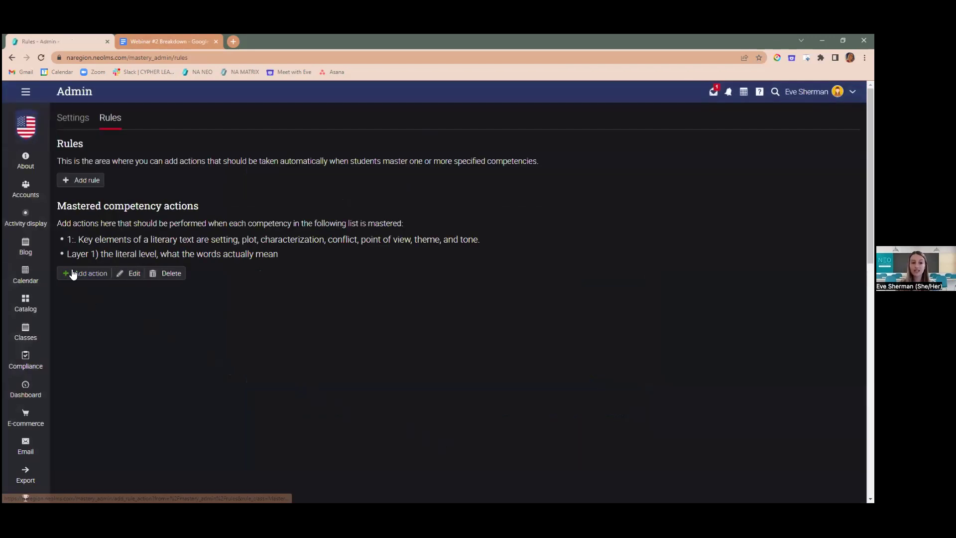
Add an action to the mastery rule that awards the Gold star badge for the Site-wide Game.
left_click(75, 273)
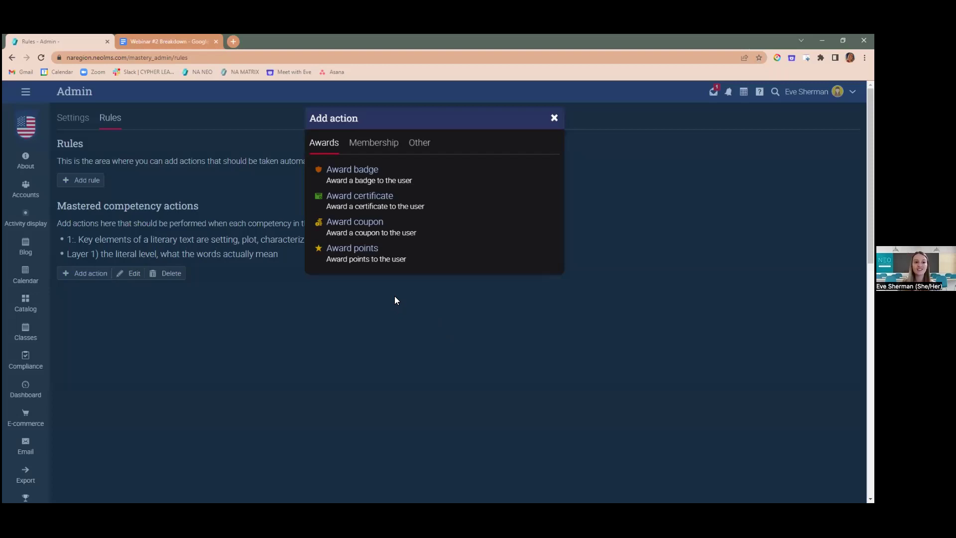
left_click(366, 170)
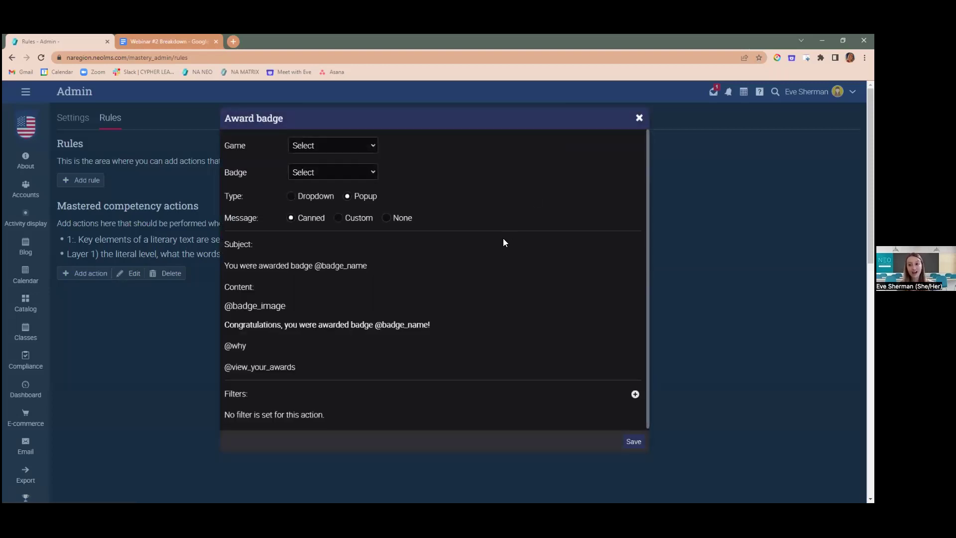
left_click(343, 148)
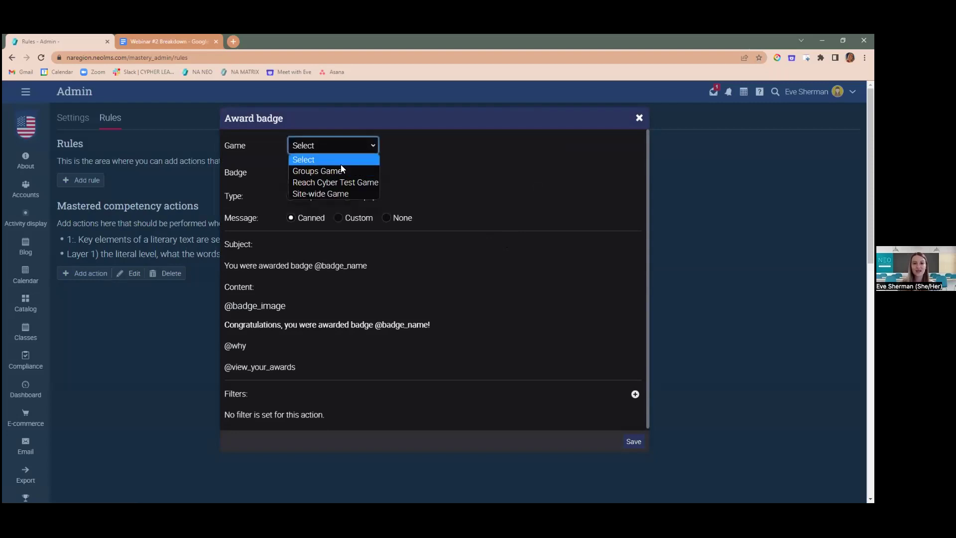
left_click(333, 196)
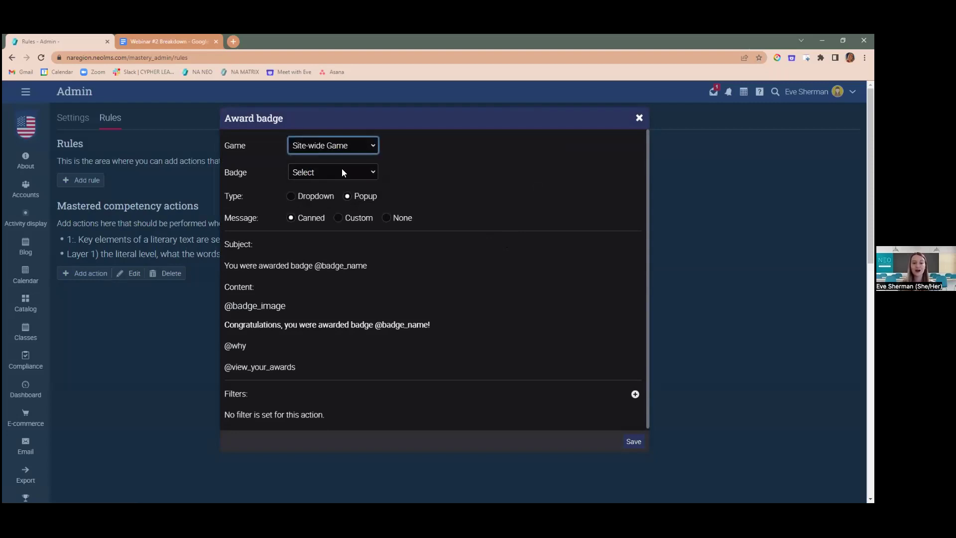
left_click(341, 169)
left_click(324, 209)
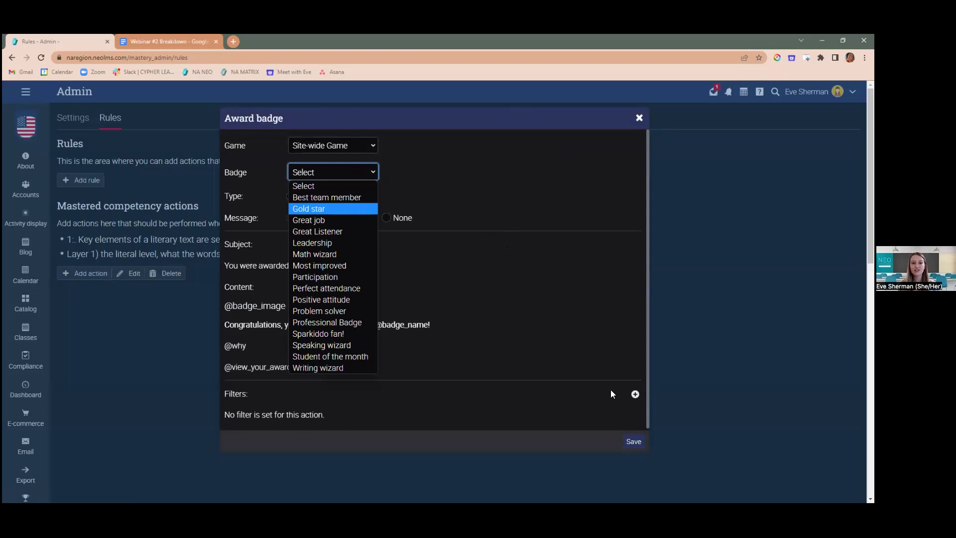
left_click(633, 442)
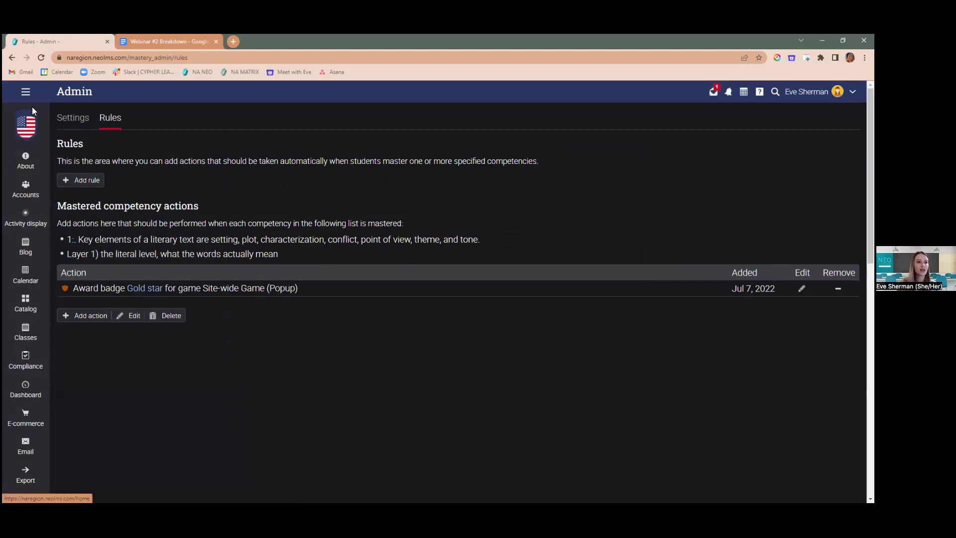
Return to the home dashboard and view the Grade 1: Texas - English Language Arts & Reading competencies from the Mastery widget.
left_click(26, 92)
left_click(33, 140)
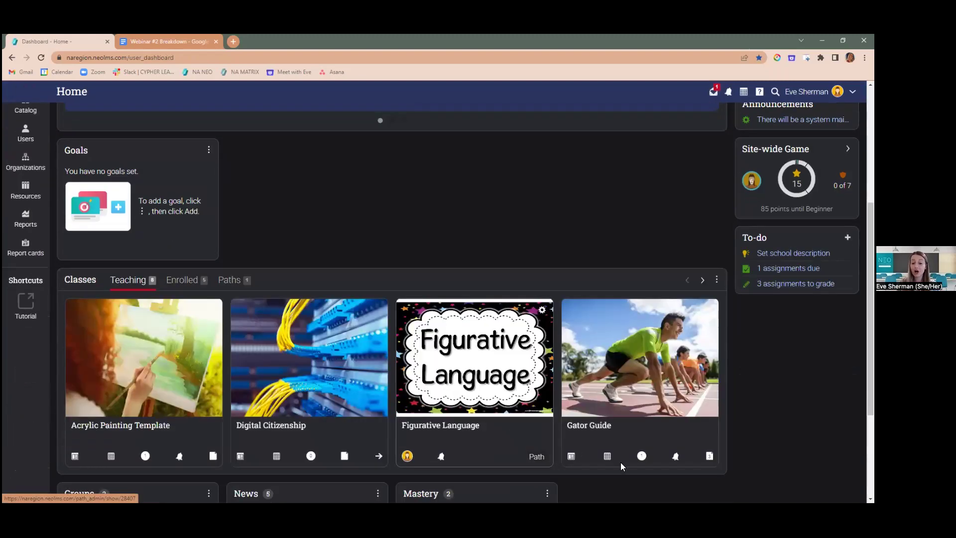
scroll(619, 461, "down", 3)
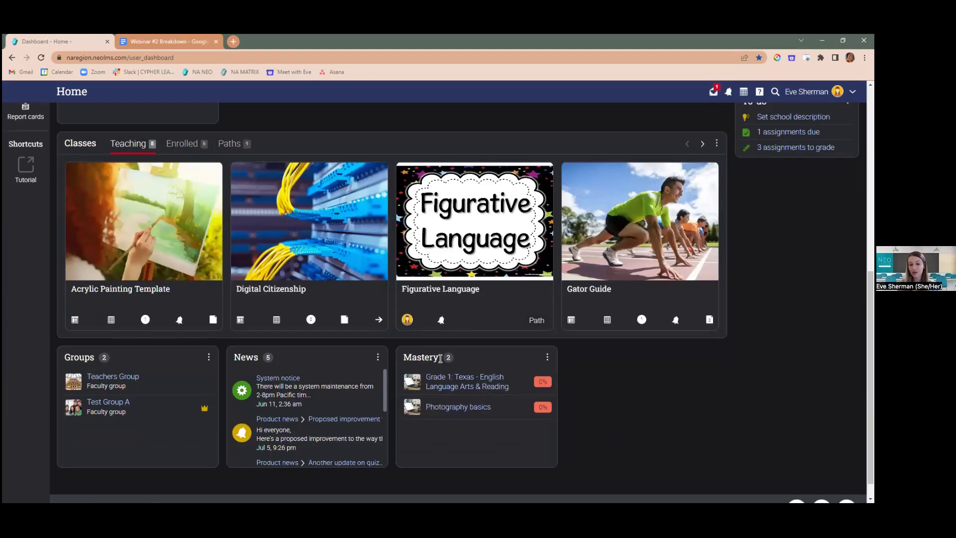
left_click(454, 381)
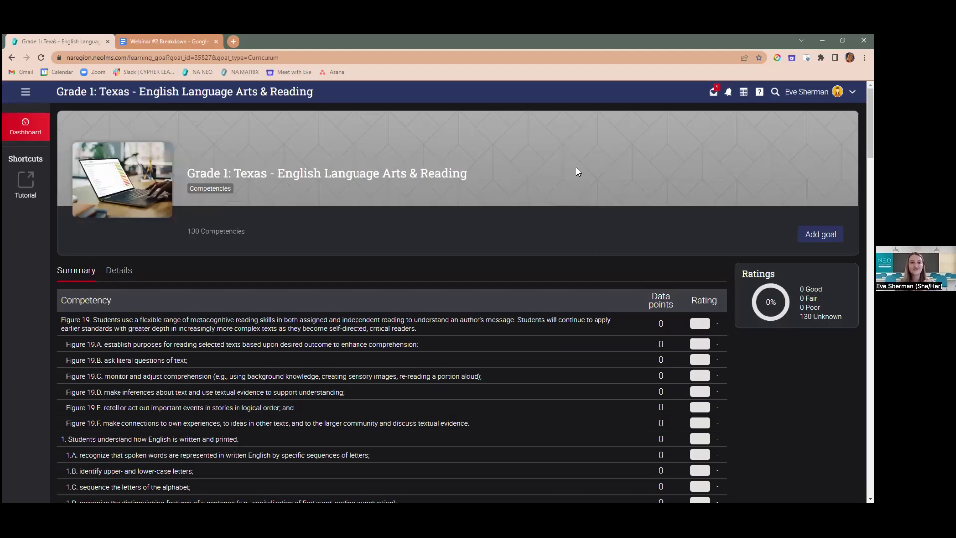
scroll(653, 230, "down", 1)
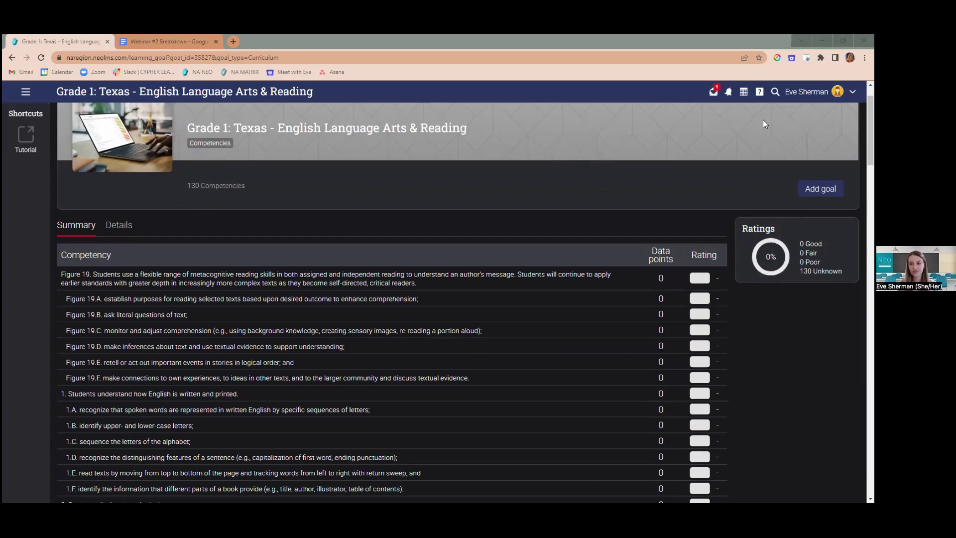
Go back to the home dashboard, open the Social Emotional 5th grade class and show its calendar in agenda view.
left_click(26, 91)
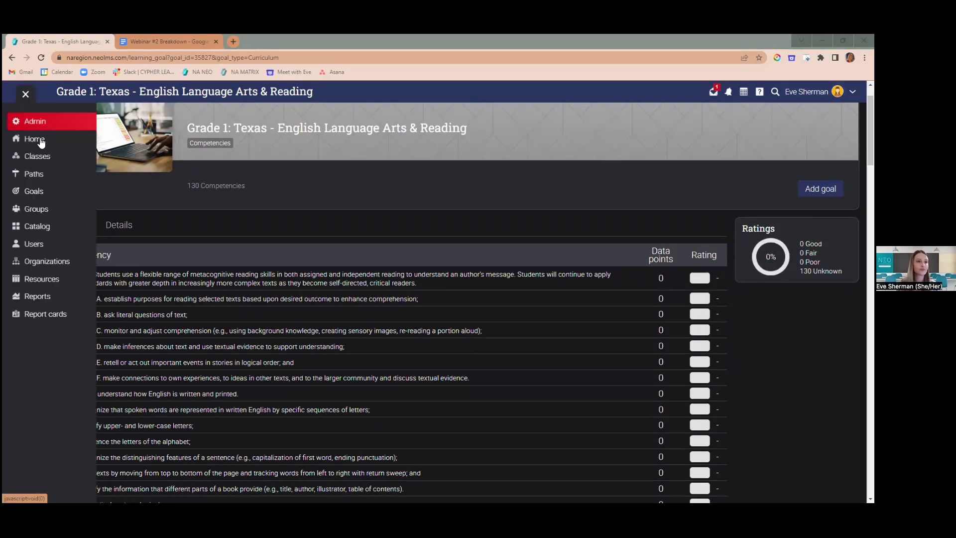
left_click(42, 141)
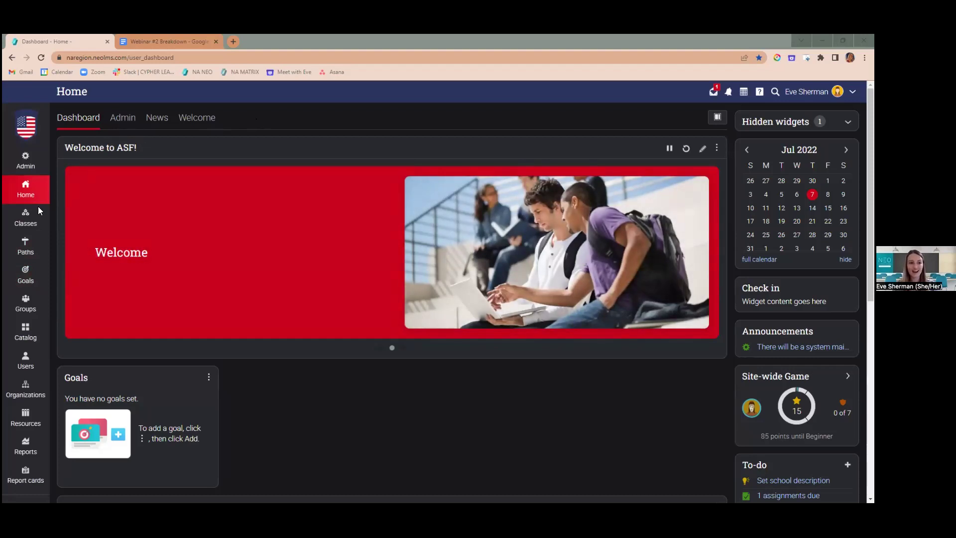
mouse_move(23, 226)
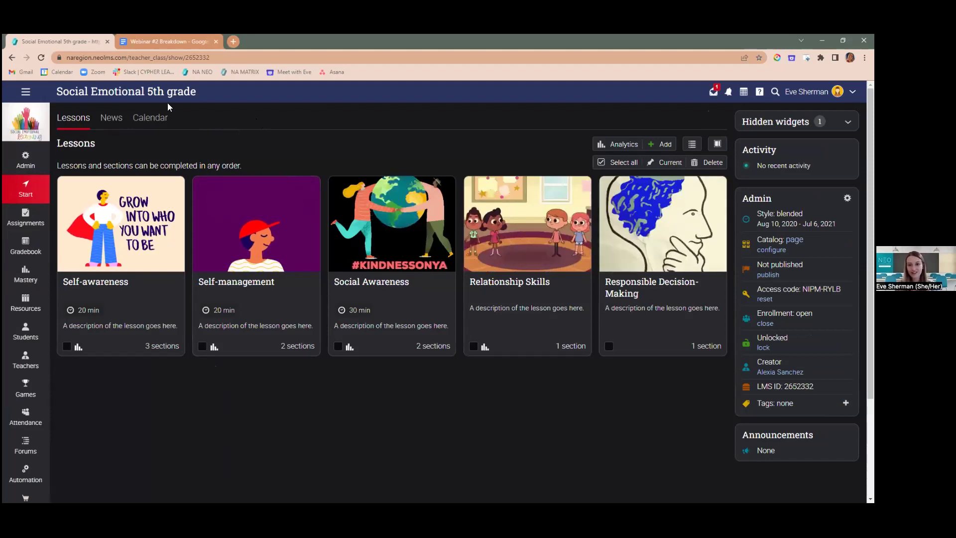
left_click(149, 123)
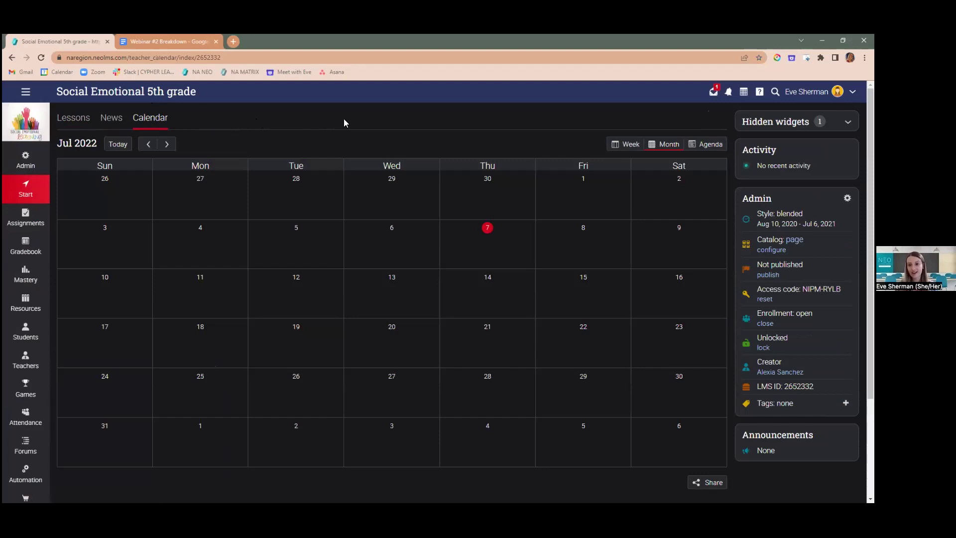
left_click(704, 146)
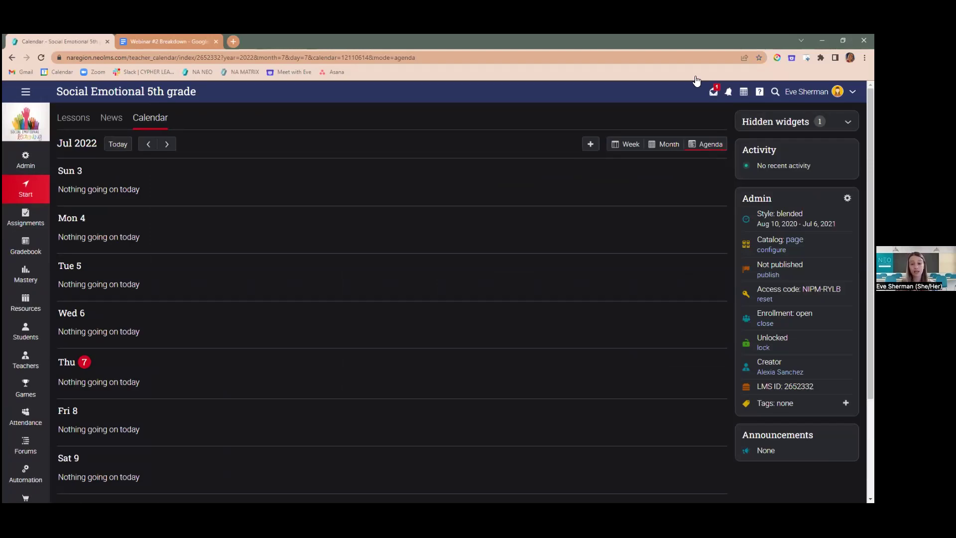
Switch the class calendar through the month, week and agenda views, then return it to the month view.
left_click(664, 144)
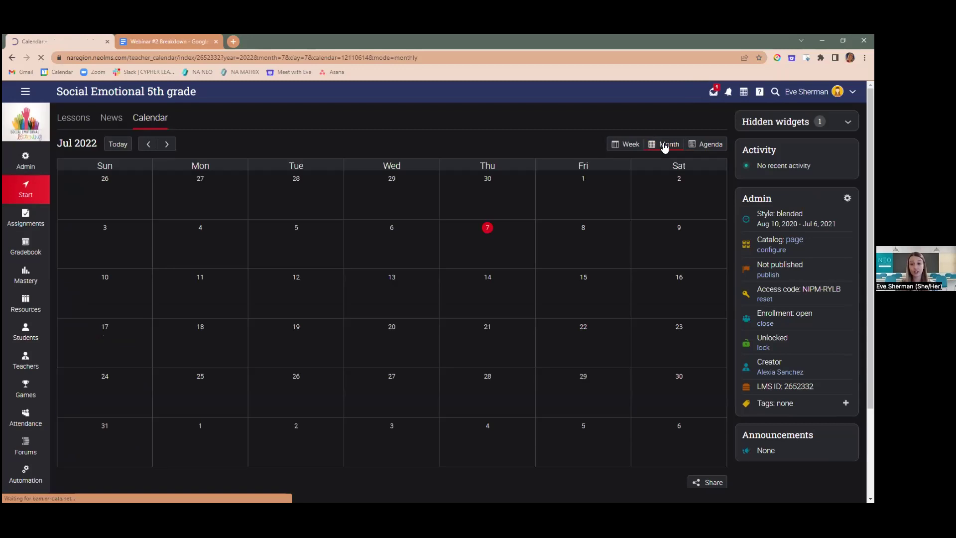
left_click(628, 145)
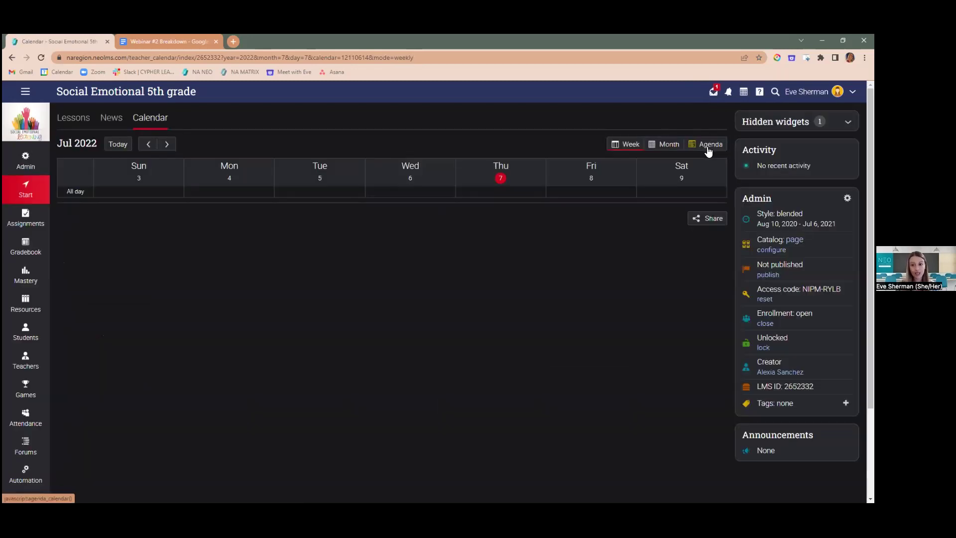
left_click(709, 146)
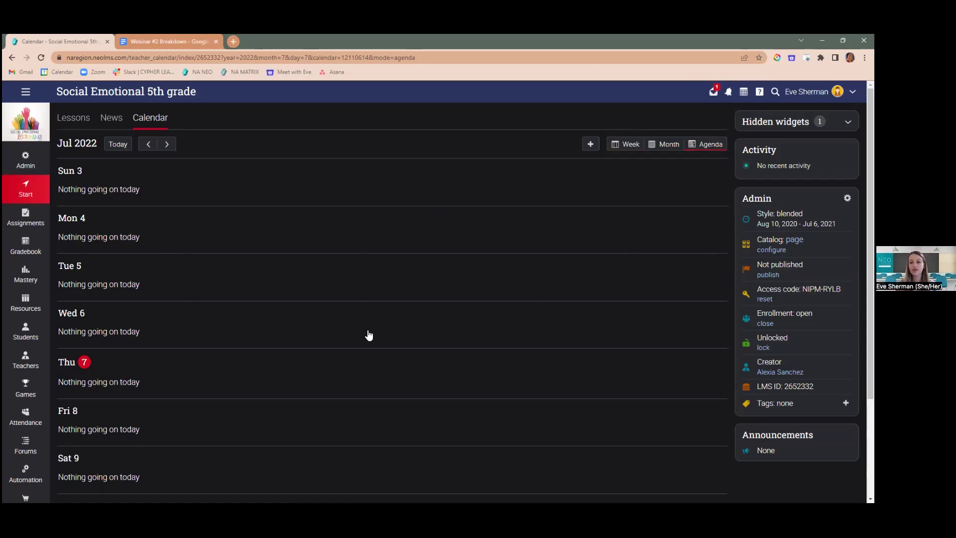
left_click(669, 144)
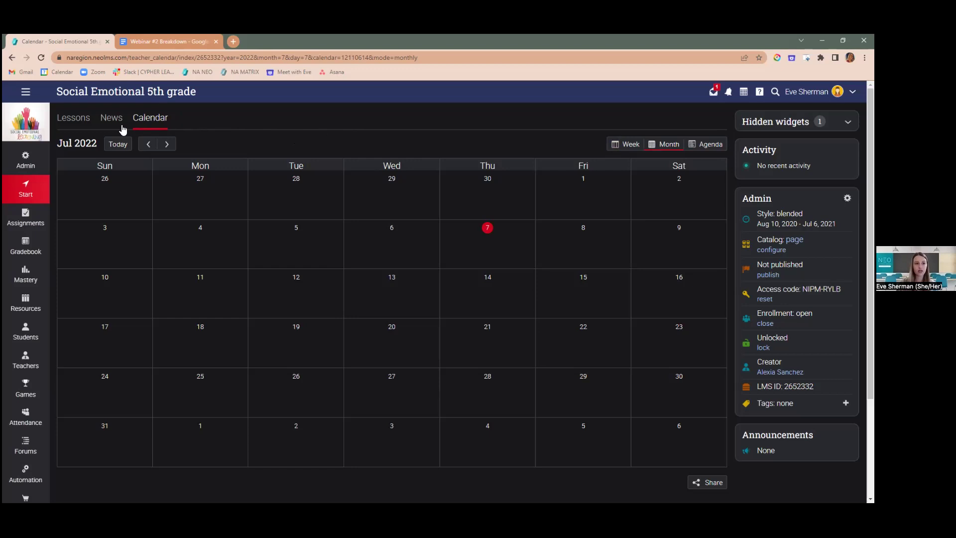
In the class's feature settings, disable the News start page tab and enable the Dashboard tab.
left_click(25, 157)
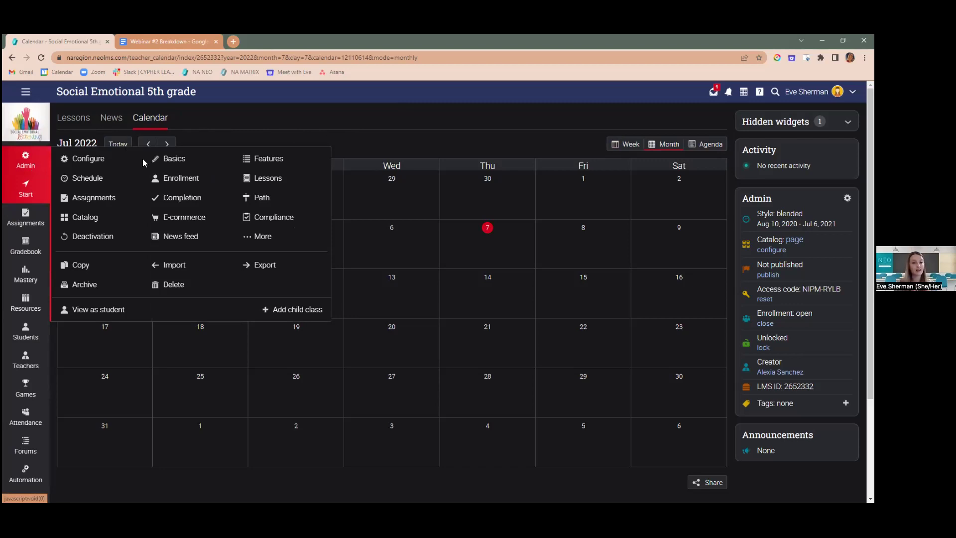
left_click(273, 159)
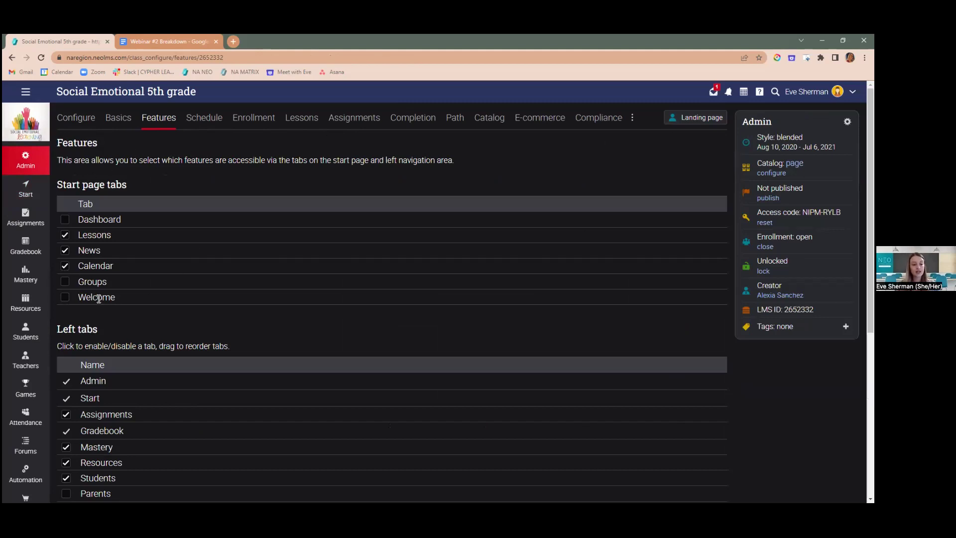
mouse_move(25, 195)
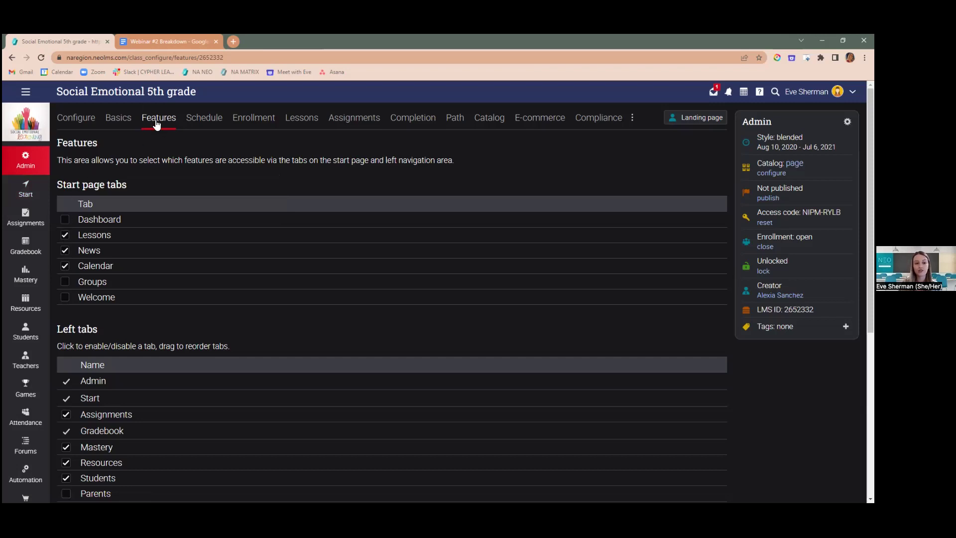
left_click(65, 249)
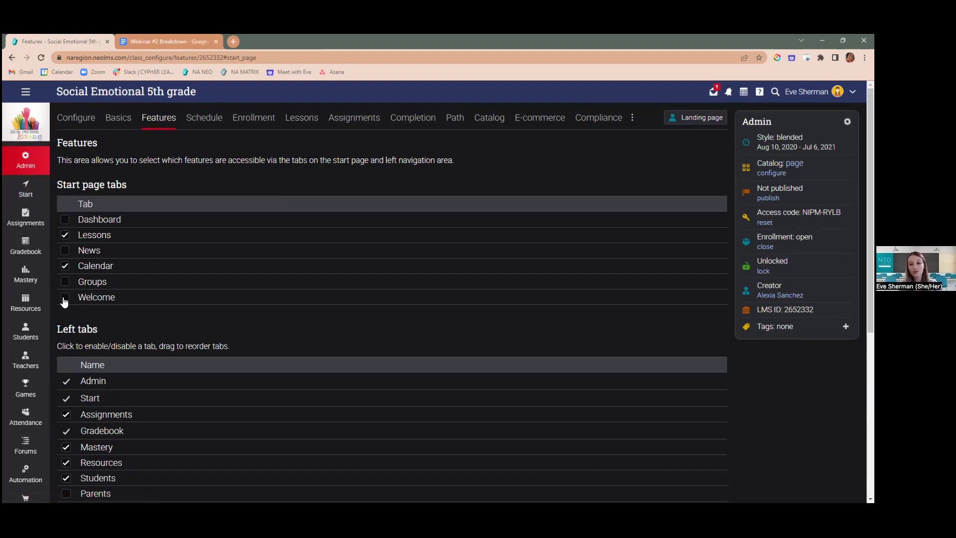
left_click(65, 220)
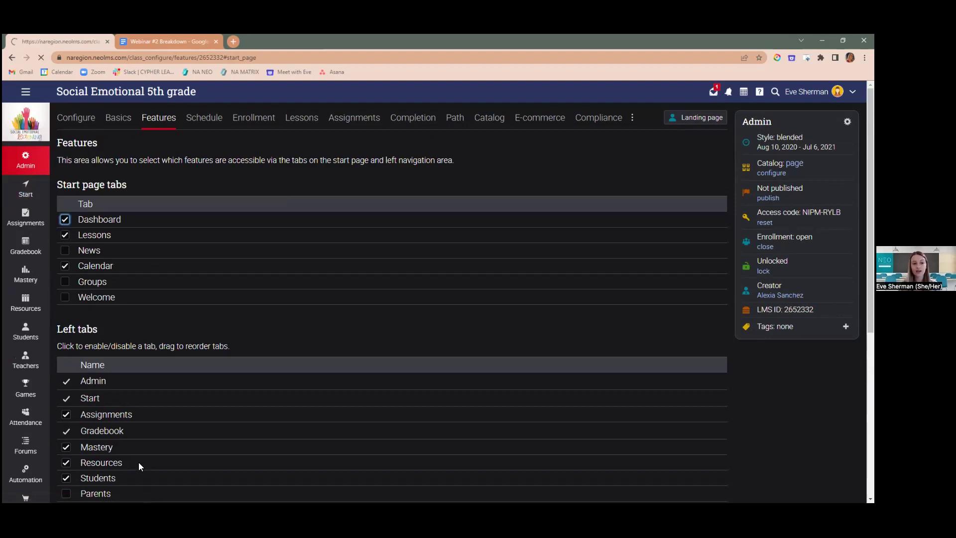
scroll(137, 459, "down", 2)
scroll(164, 295, "up", 2)
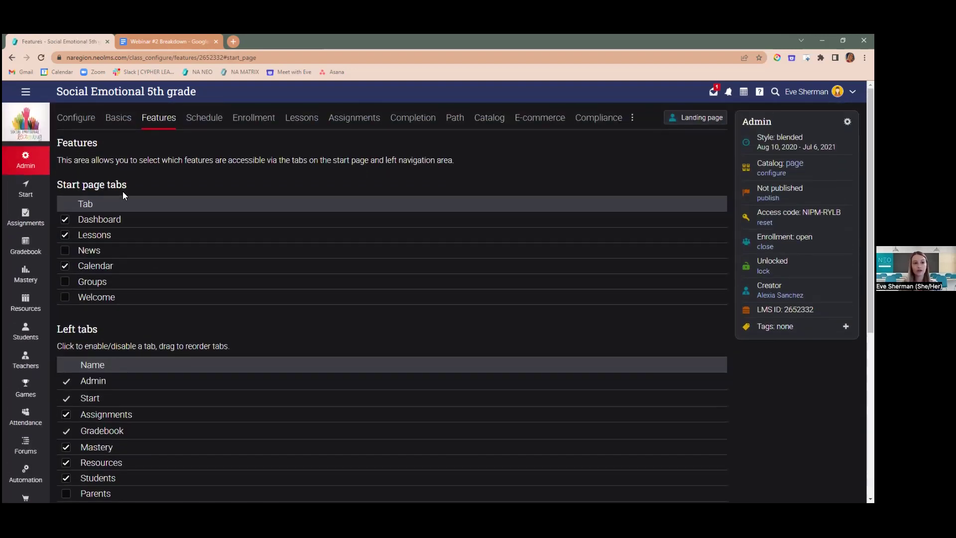
Open the class's start page dashboard and look through its widgets.
mouse_move(46, 195)
left_click(95, 193)
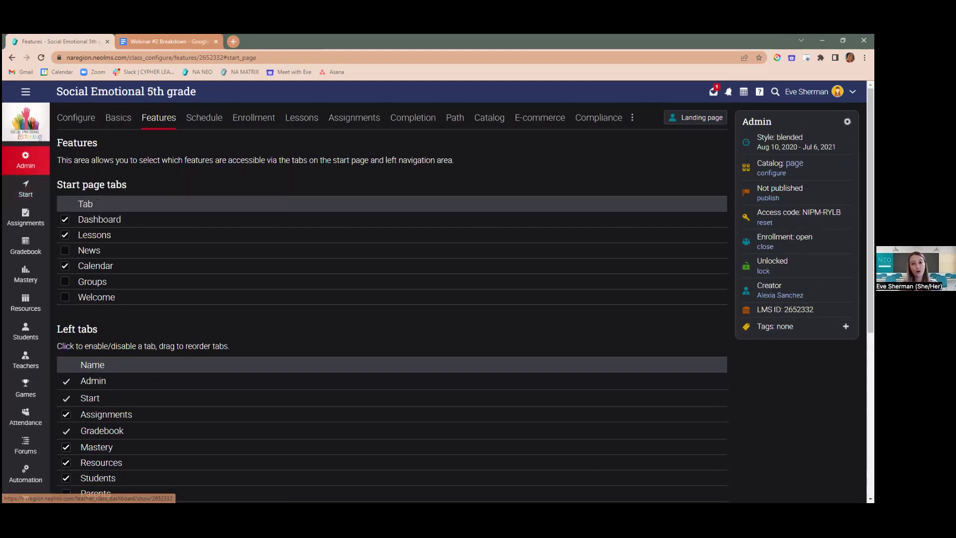
scroll(392, 298, "down", 1)
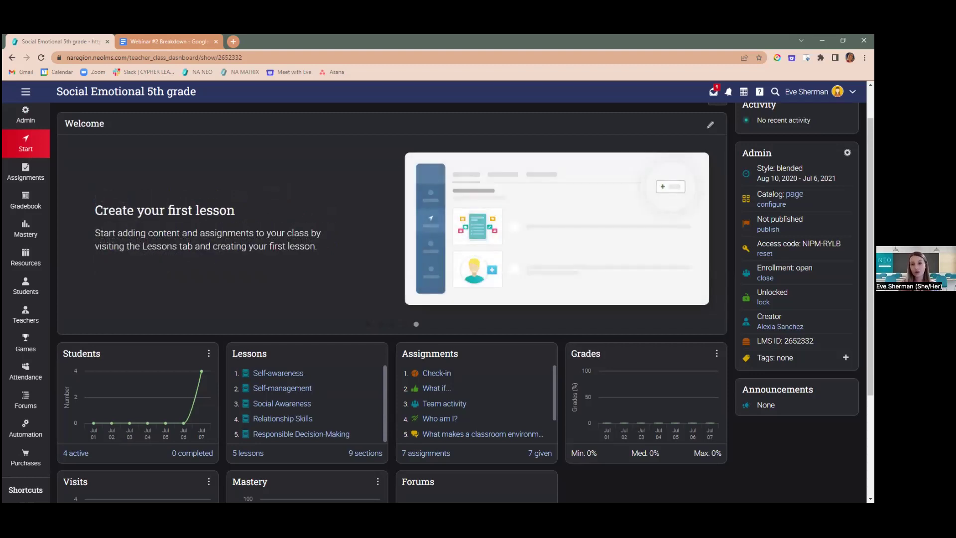
scroll(437, 302, "up", 1)
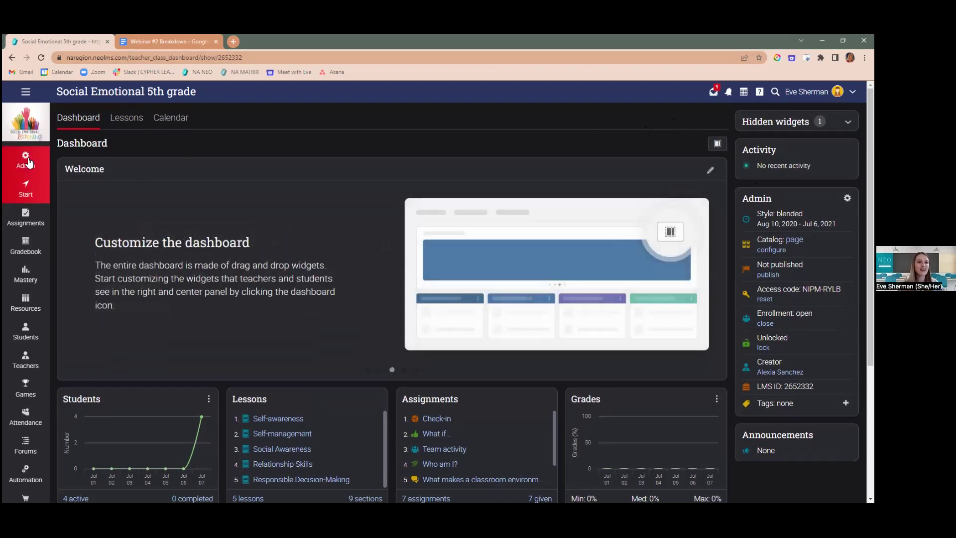
In the class's schedule settings, add a finish rule that runs on the day the class finishes.
mouse_move(28, 161)
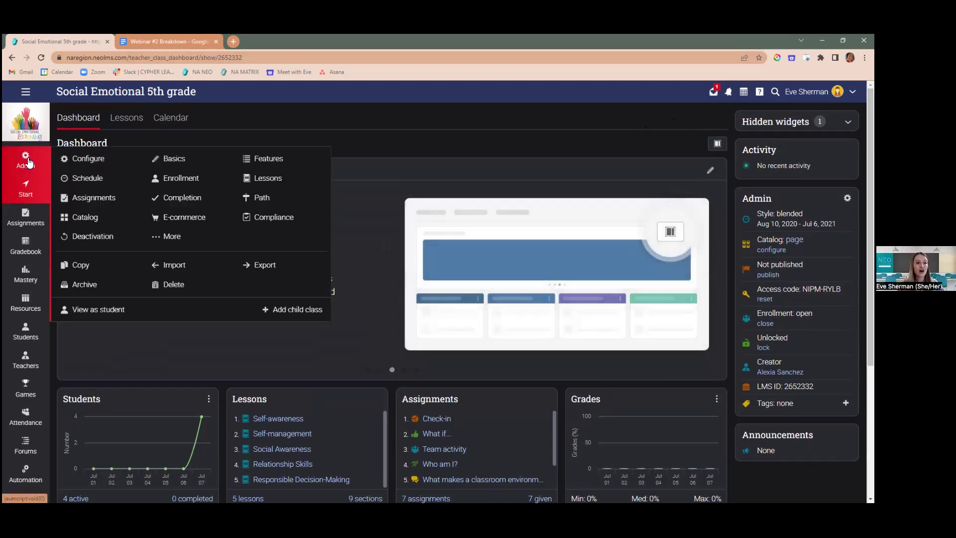
left_click(99, 183)
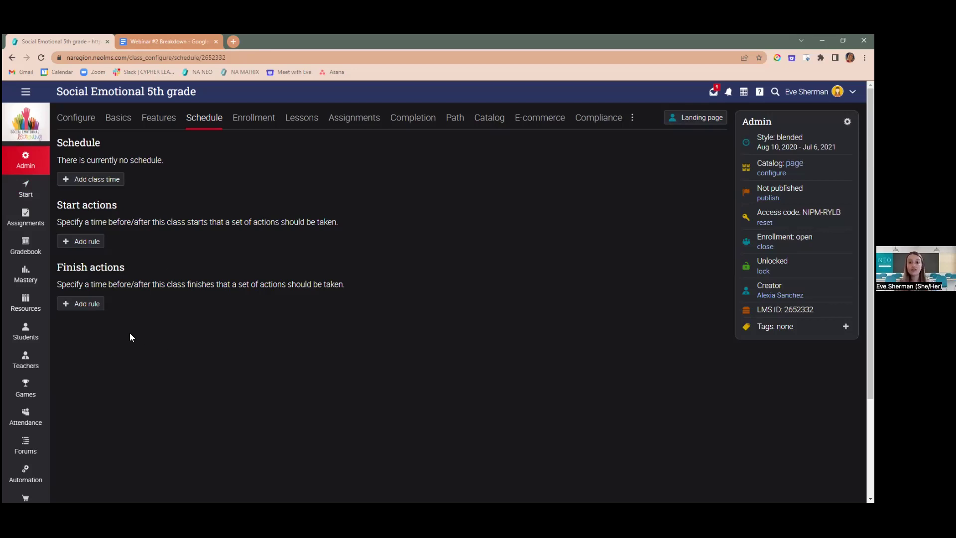
left_click(87, 304)
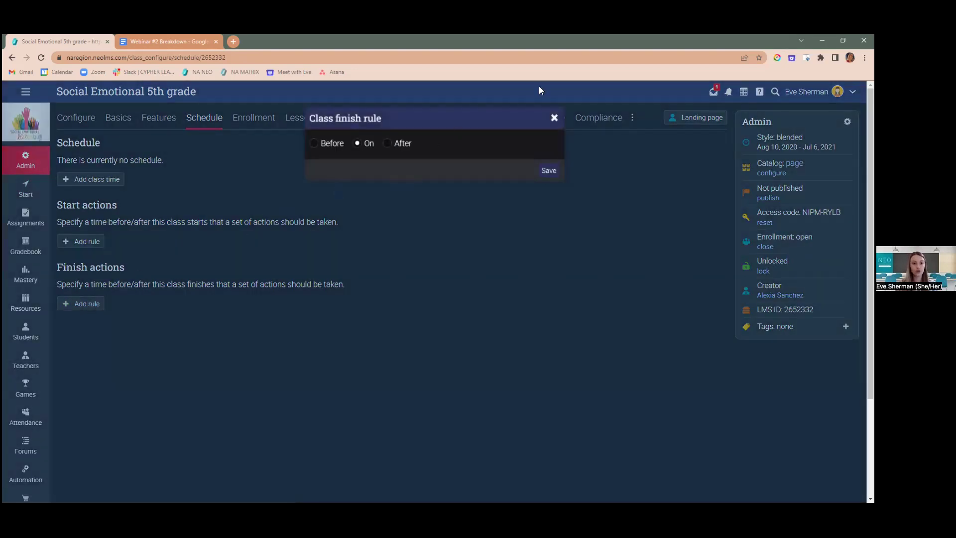
left_click(547, 171)
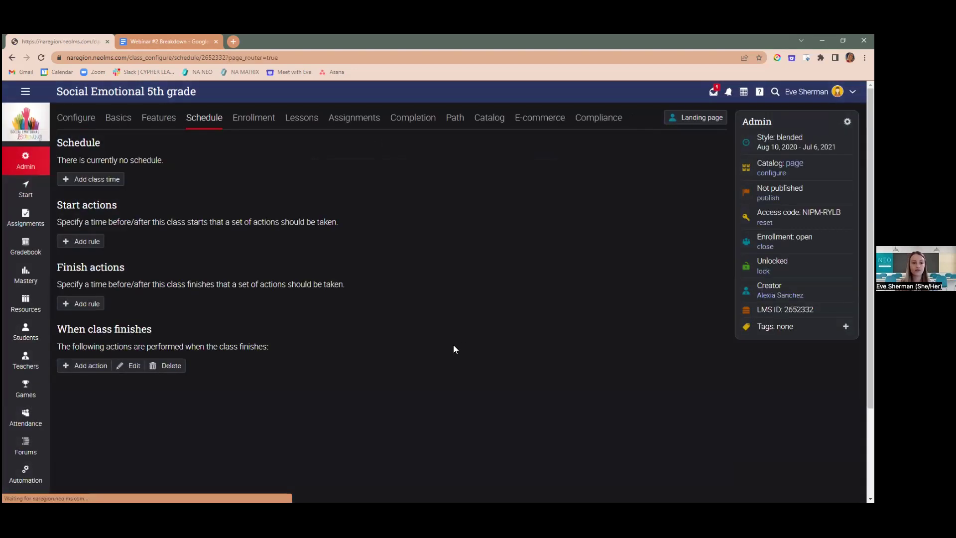
Add an Unpublish class action to the finish rule, with its notification sent to Teacher.
left_click(81, 367)
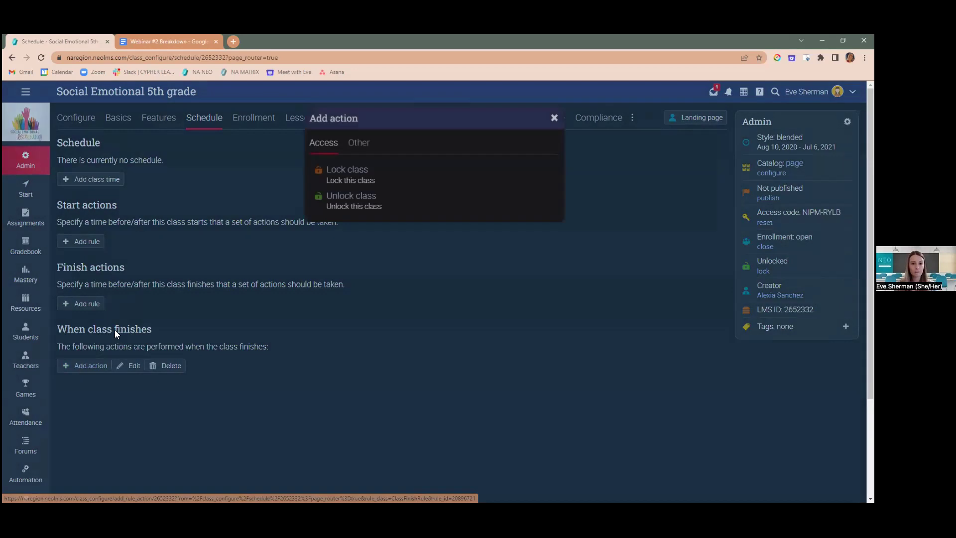
left_click(363, 150)
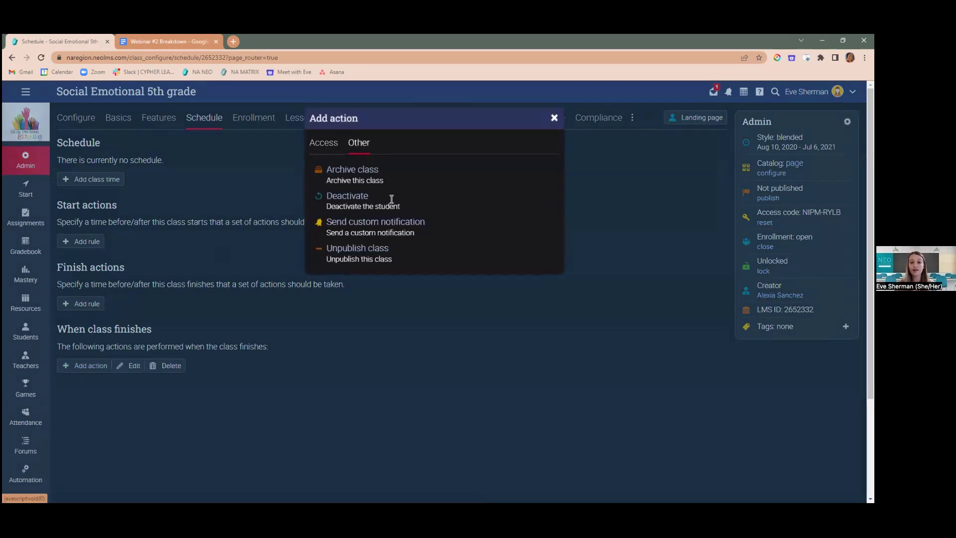
left_click(347, 248)
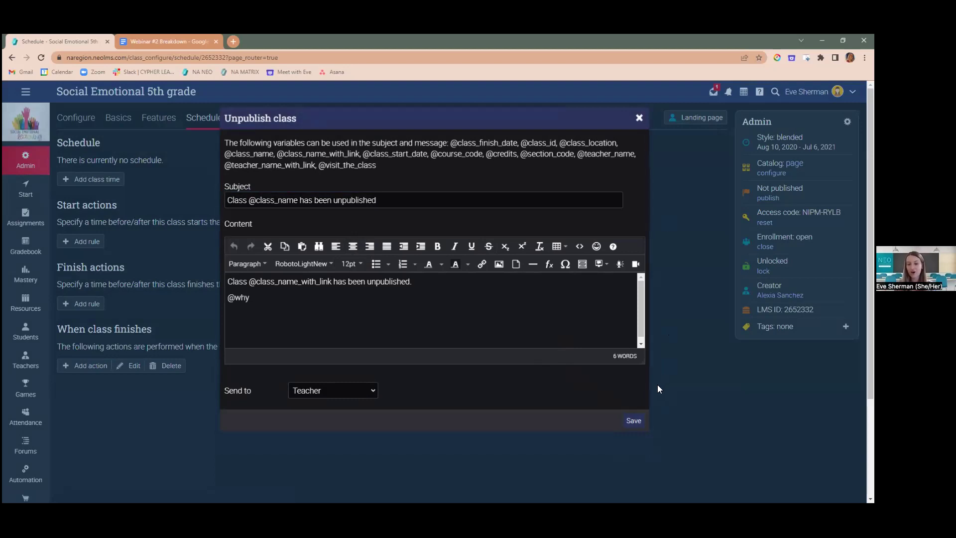
left_click(364, 390)
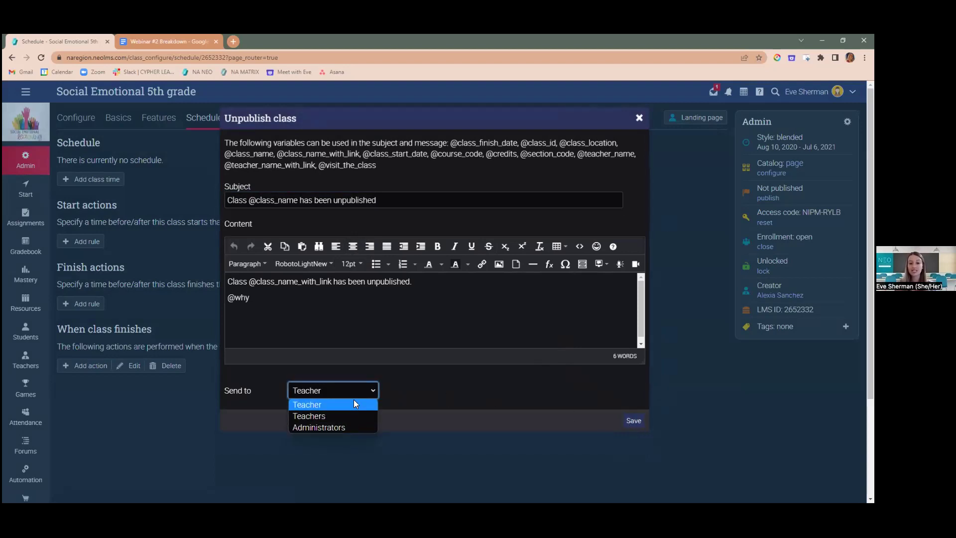
left_click(642, 429)
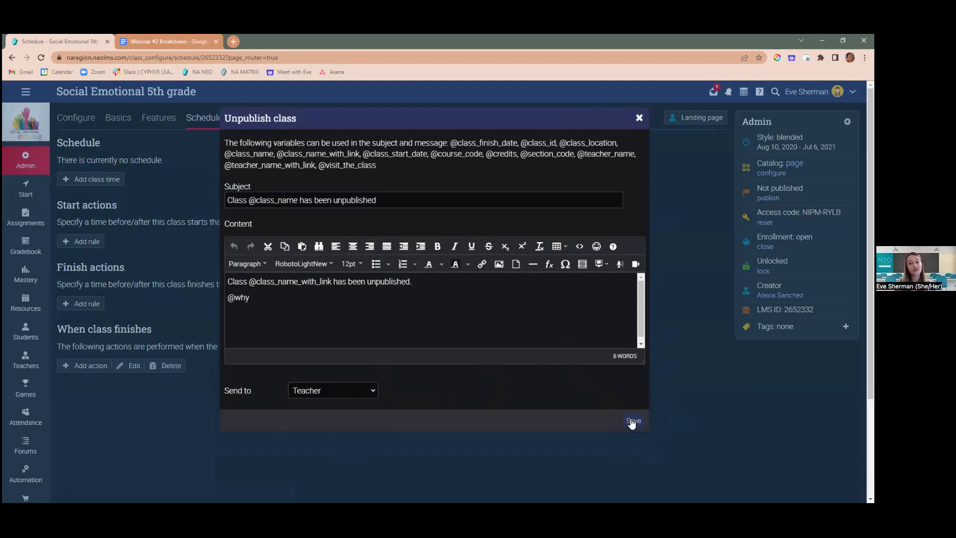
left_click(633, 421)
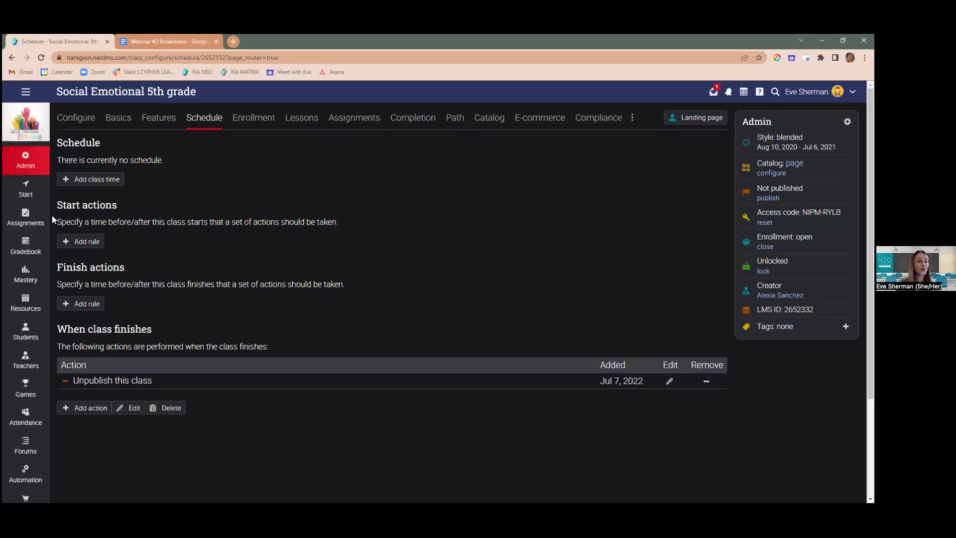
View the current class's assignments, then switch to the Gator Guide - Period 1 - Fall 2022 class and open its assignments.
left_click(26, 225)
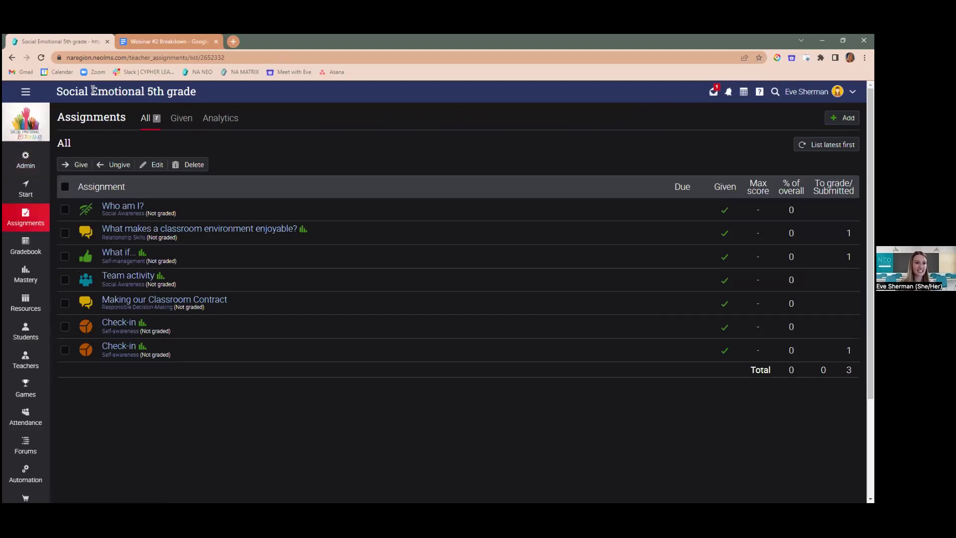
left_click(25, 91)
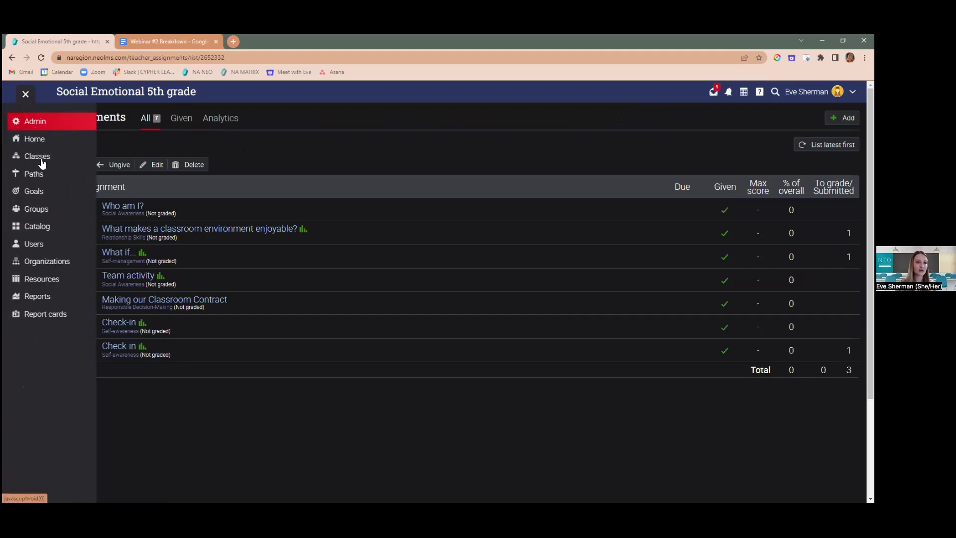
mouse_move(40, 158)
left_click(156, 244)
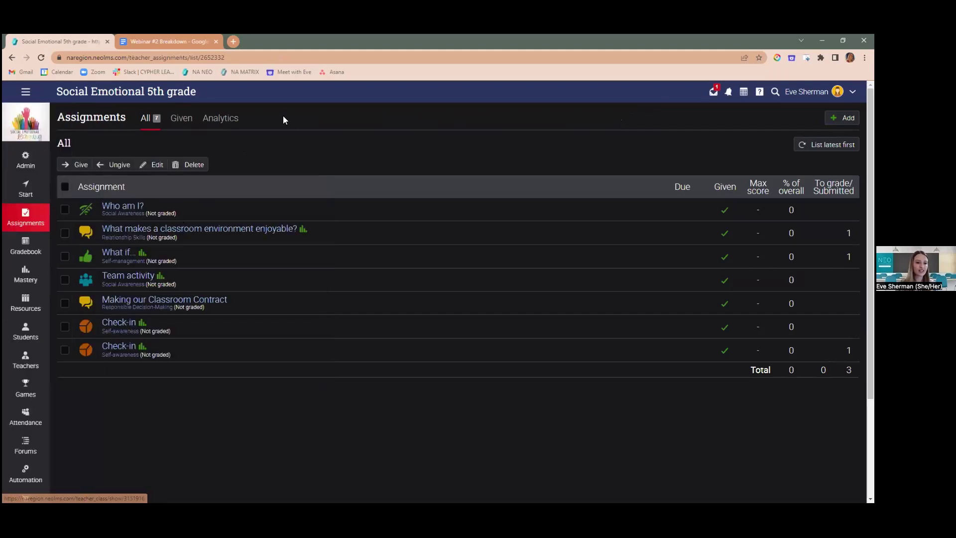
left_click(36, 217)
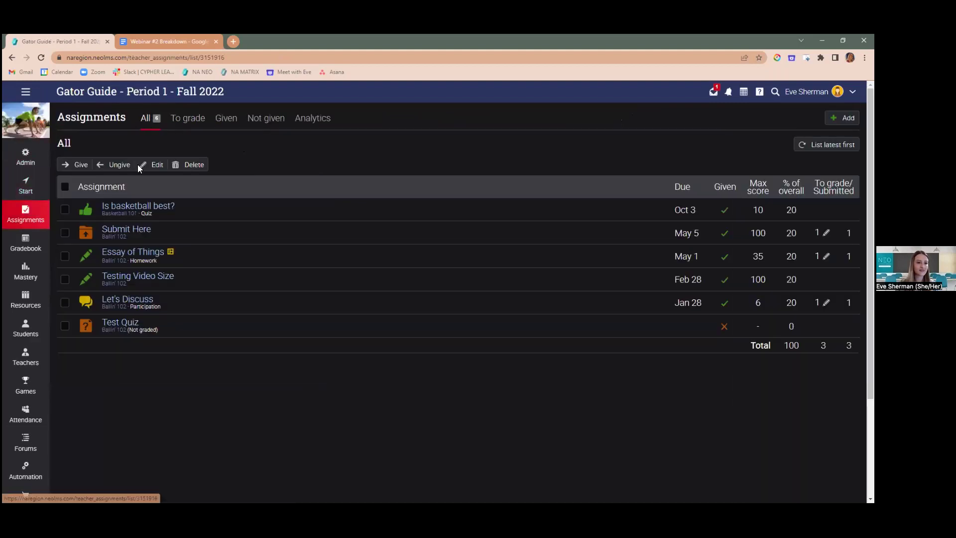
Open the questions of Test Quiz and add the 4th grade Grammar Pre-test question bank from the library.
left_click(125, 321)
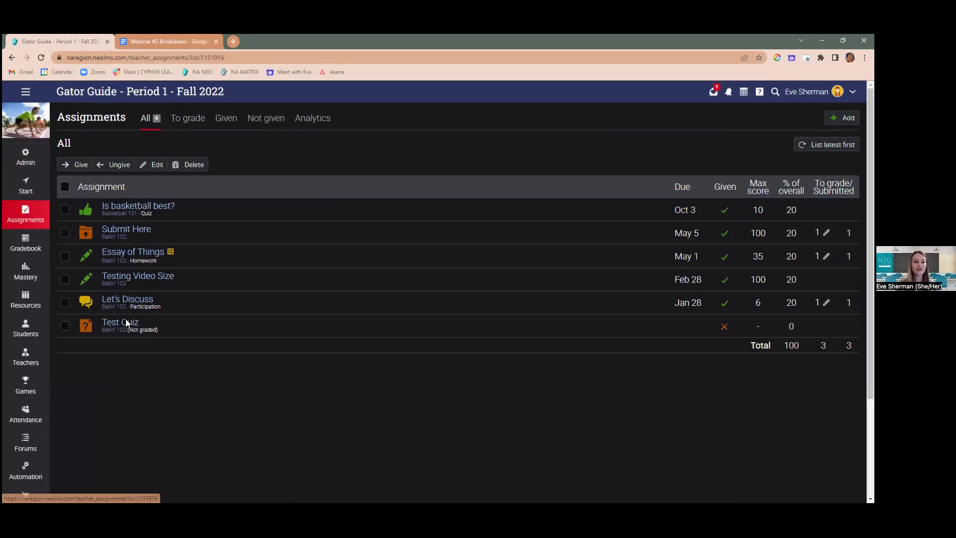
left_click(220, 158)
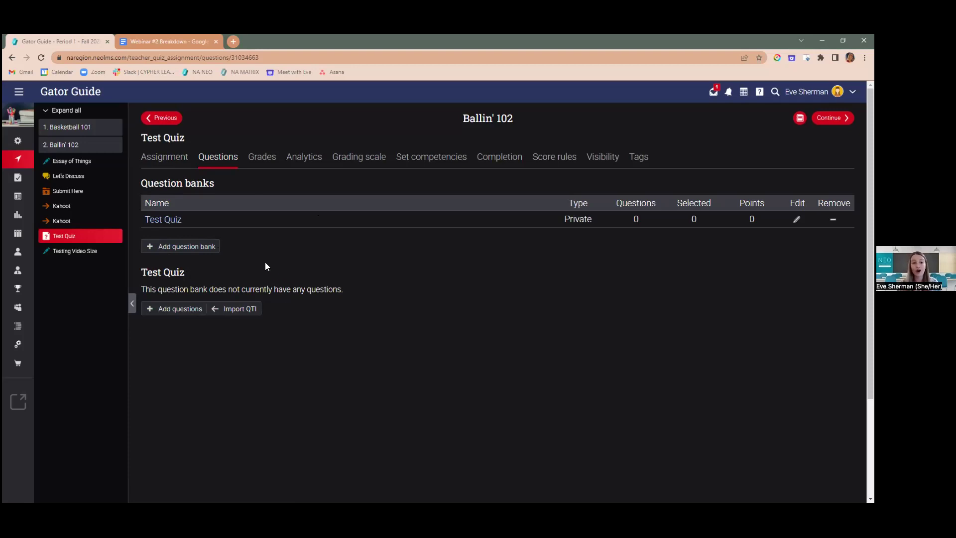
left_click(190, 246)
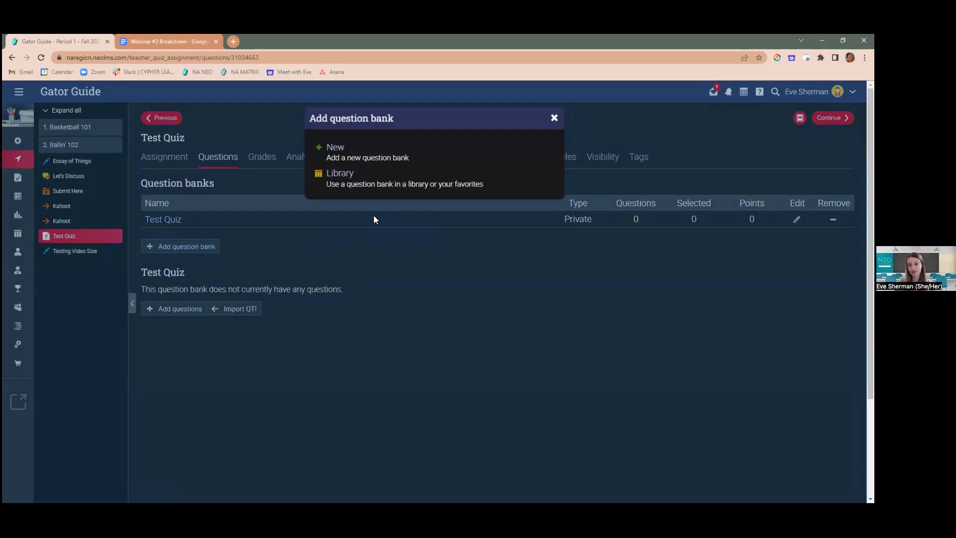
left_click(342, 176)
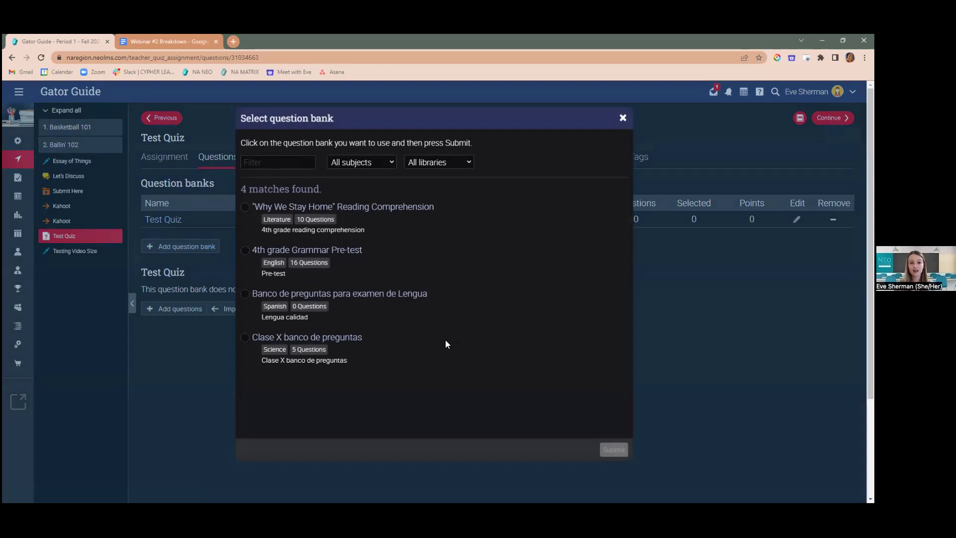
left_click(245, 250)
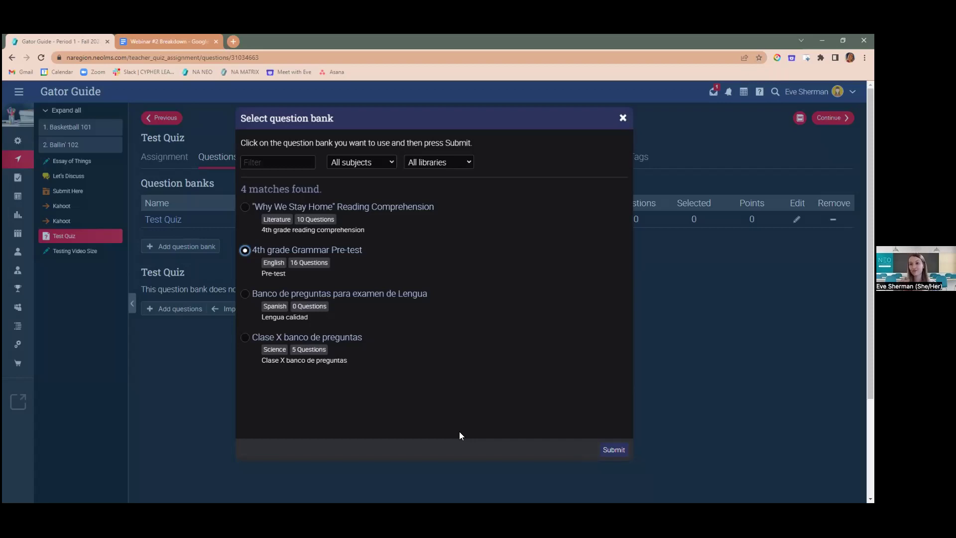
left_click(614, 447)
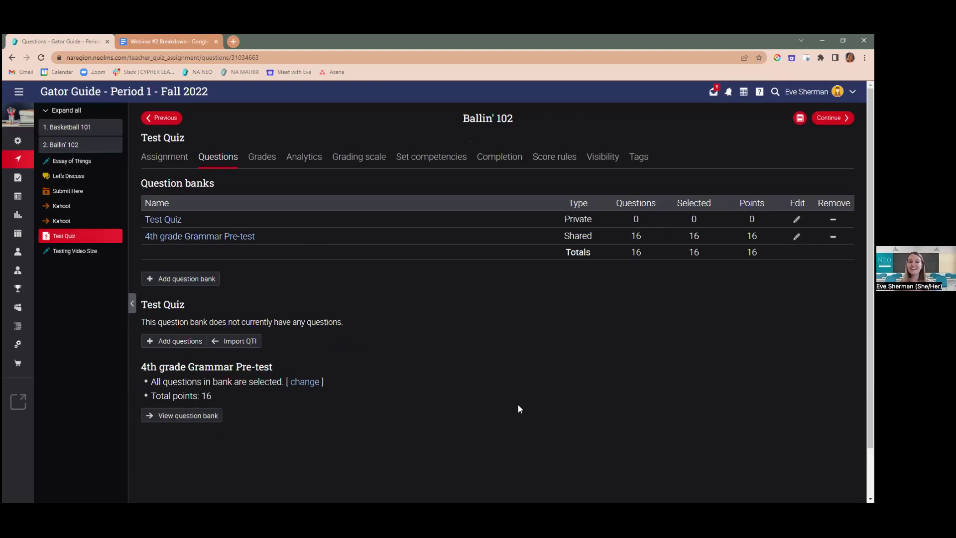
Check the question selector settings of the 4th grade Grammar Pre-test bank, close them unchanged and view the bank's questions.
left_click(305, 383)
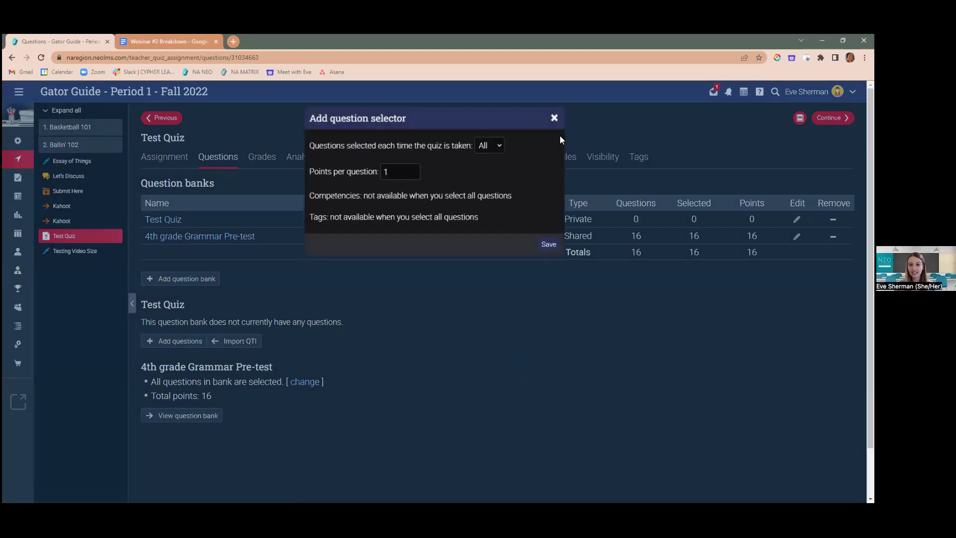
left_click(554, 118)
left_click(199, 417)
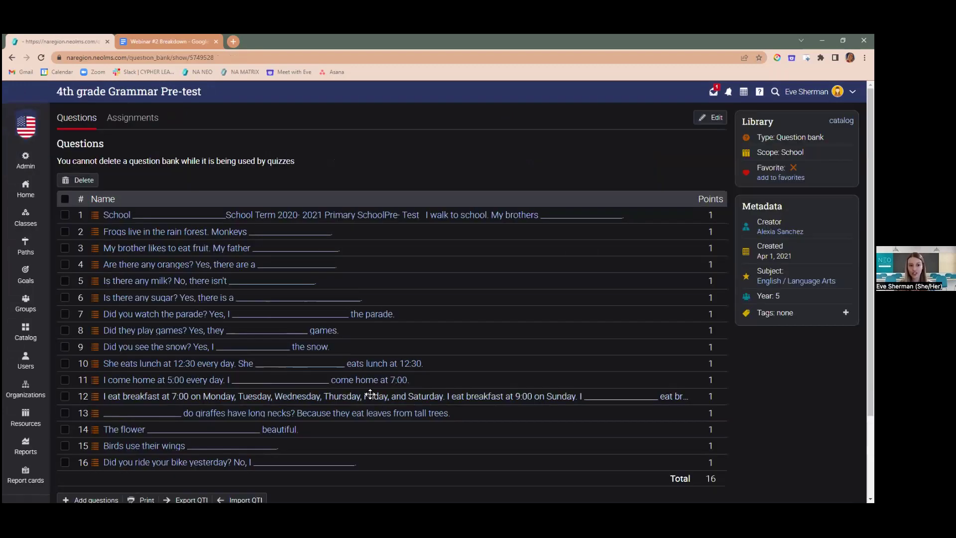
Look through the bank's questions, then return to Test Quiz and open the listed student's submission from the grades.
scroll(271, 386, "down", 1)
scroll(276, 398, "down", 1)
scroll(284, 416, "up", 1)
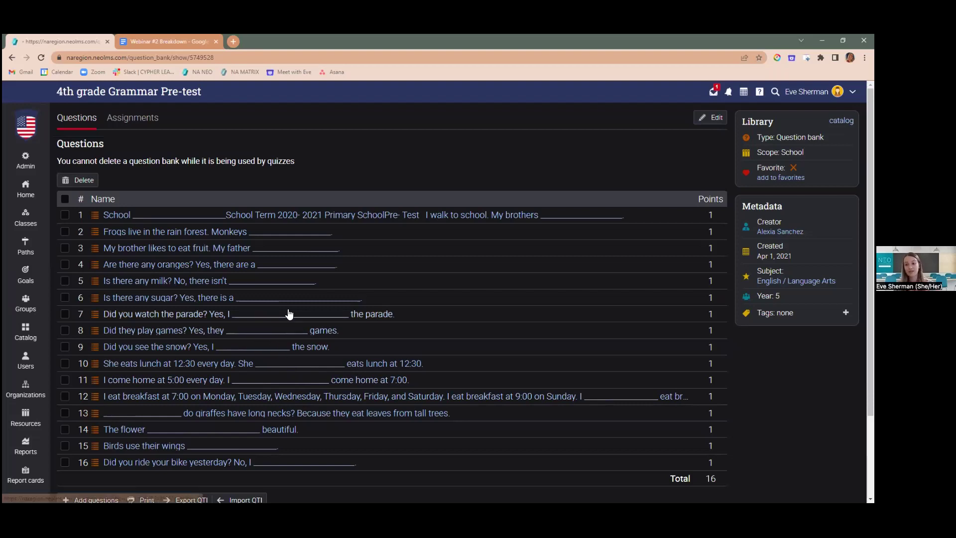
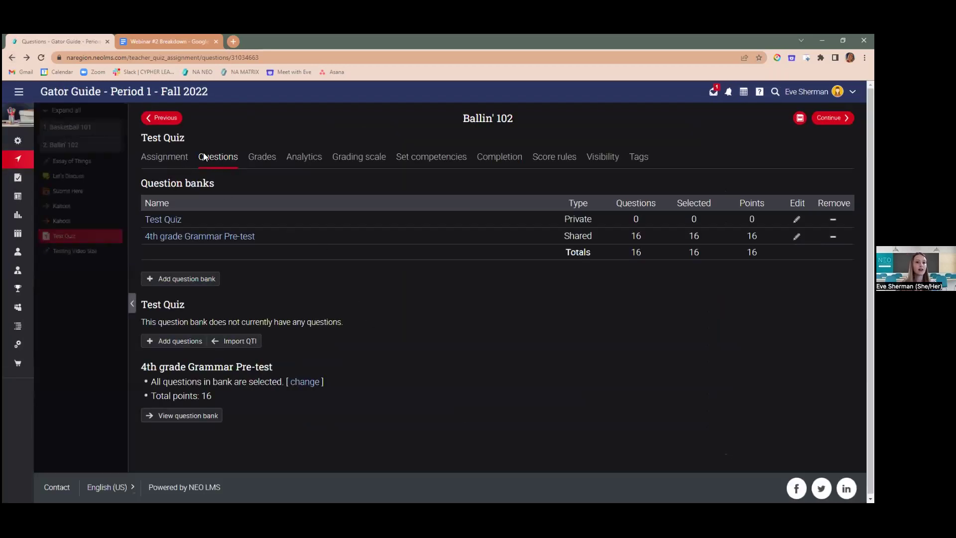
left_click(265, 162)
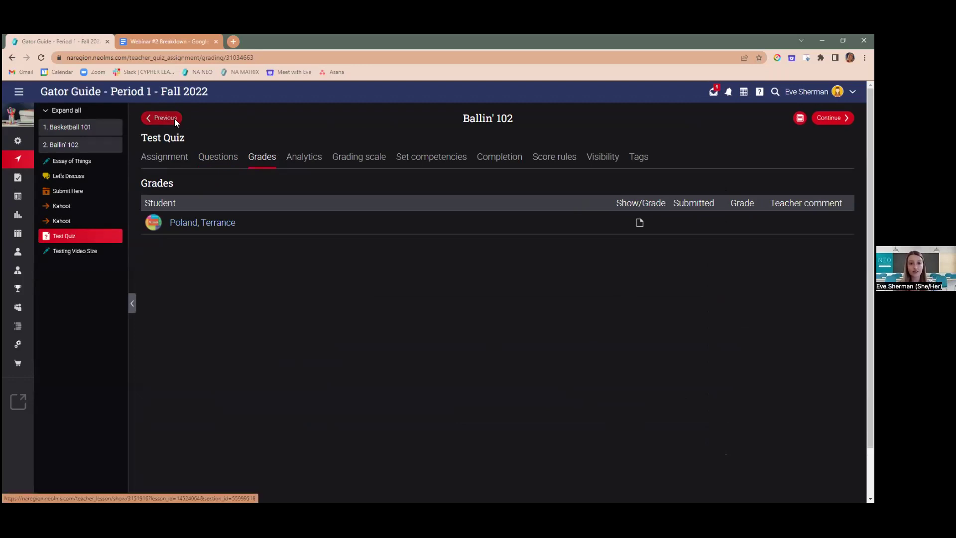
left_click(640, 222)
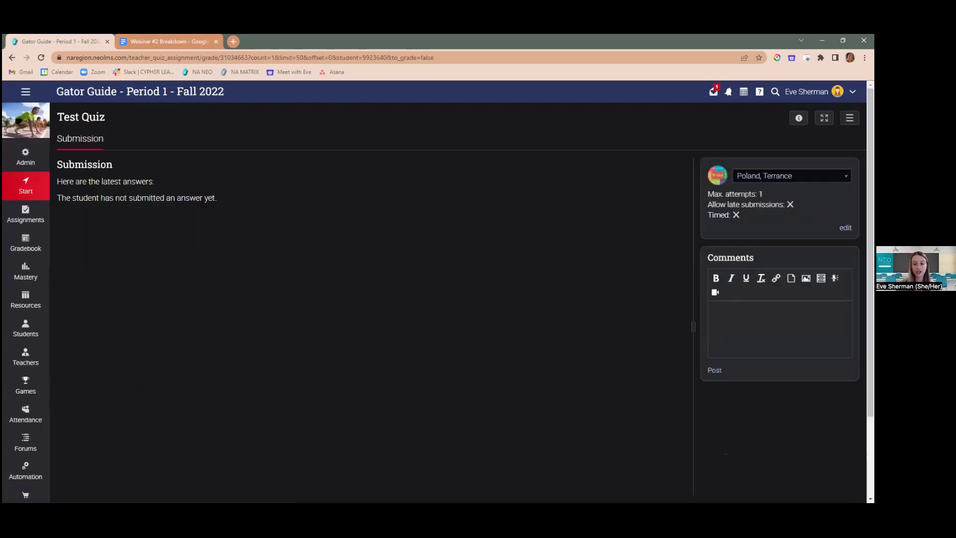
Search for the student by first name in the submission view's student picker and select the matching student.
left_click(791, 175)
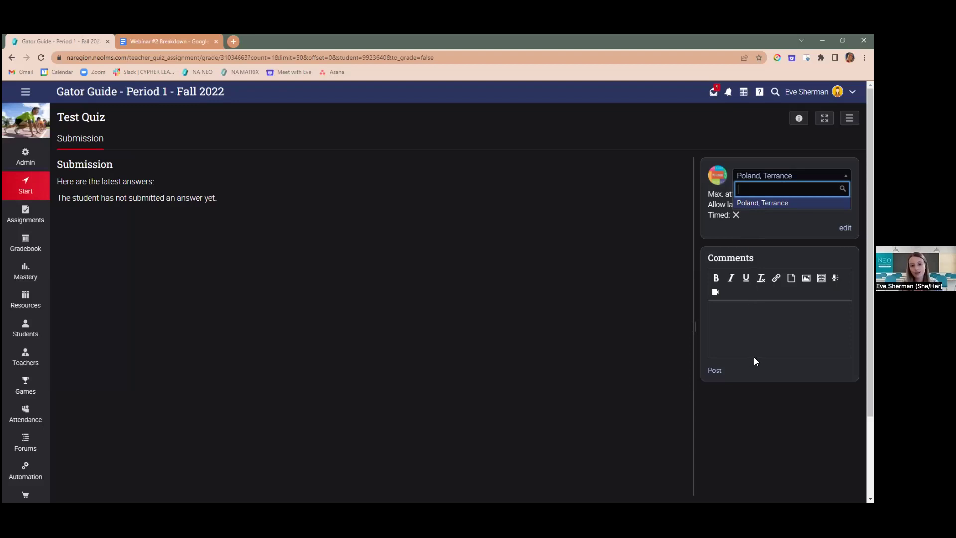
left_click(762, 203)
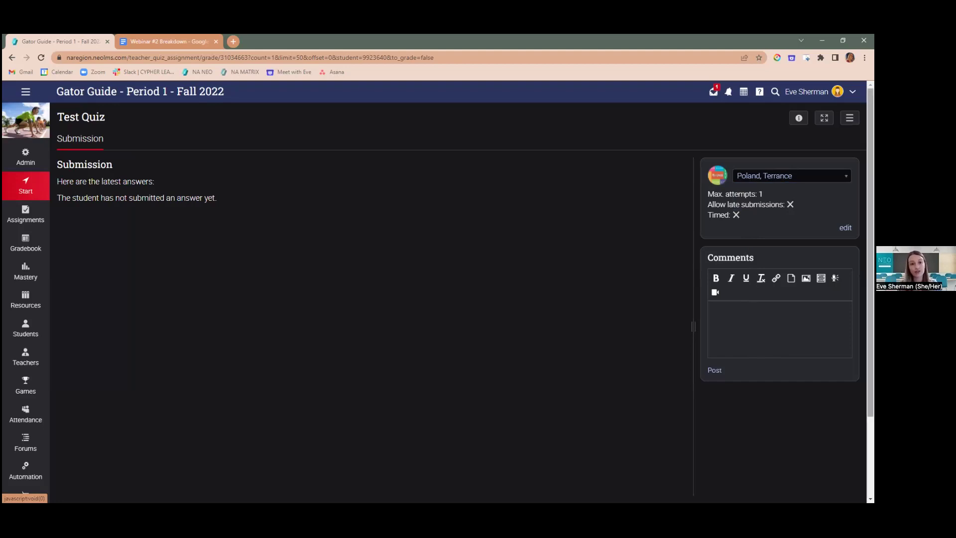
left_click(773, 178)
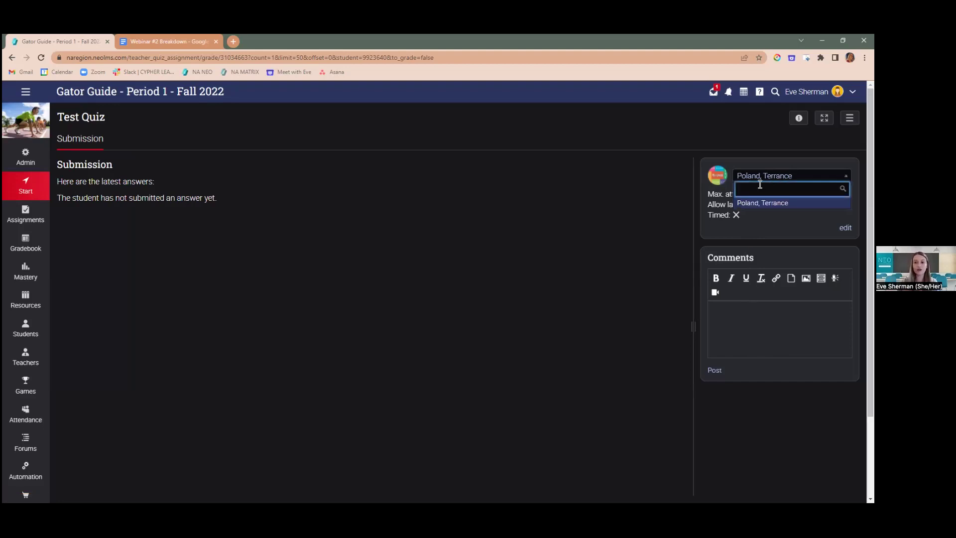
type("terrance")
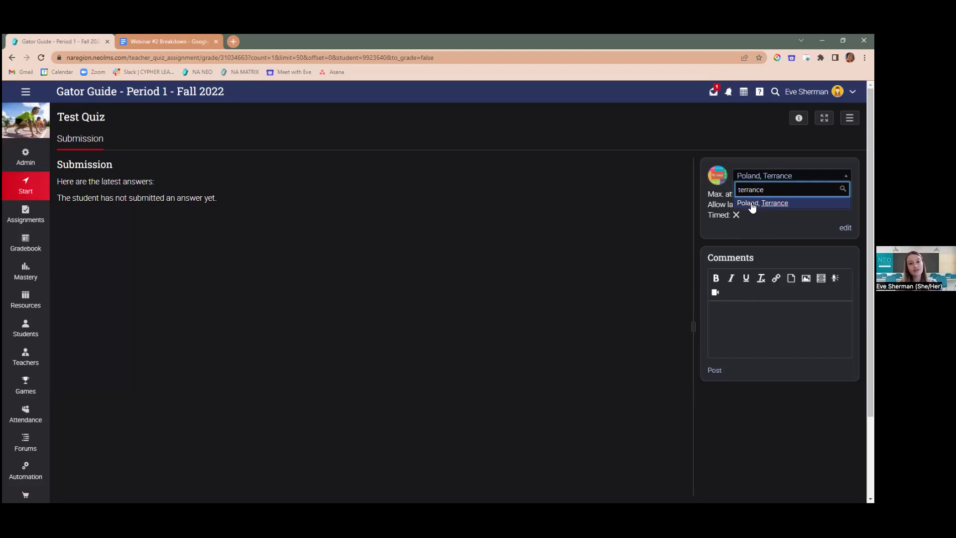
left_click(752, 204)
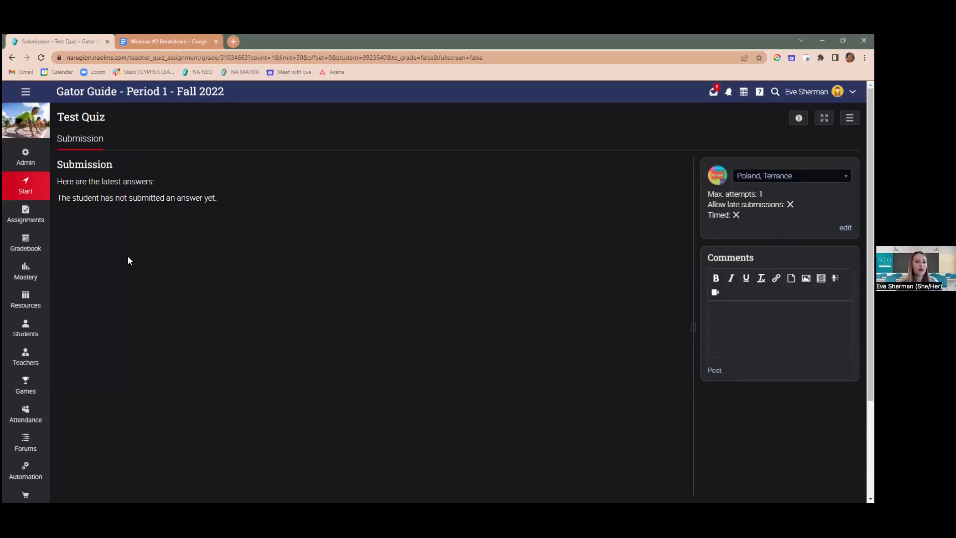
Go to the school's class templates and open Acrylic Painting Template.
left_click(25, 91)
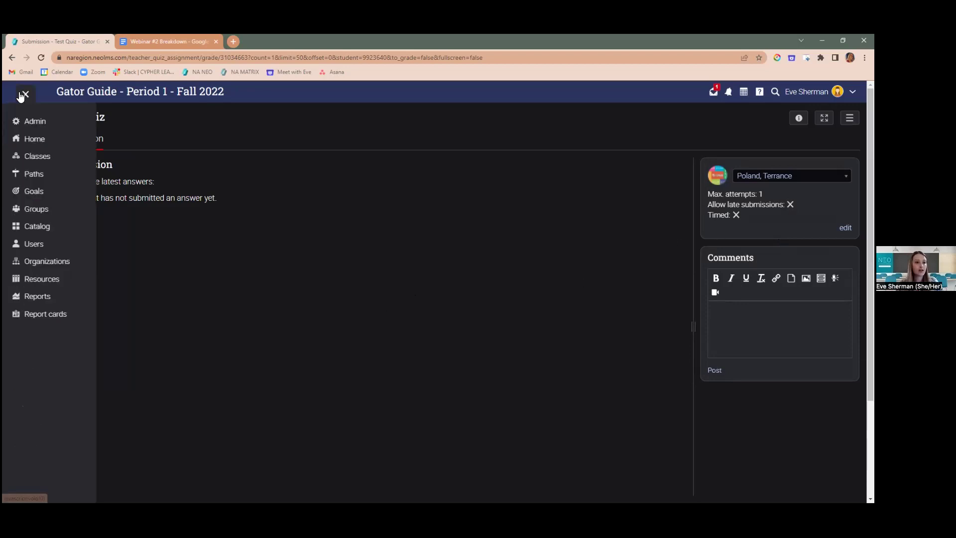
left_click(27, 158)
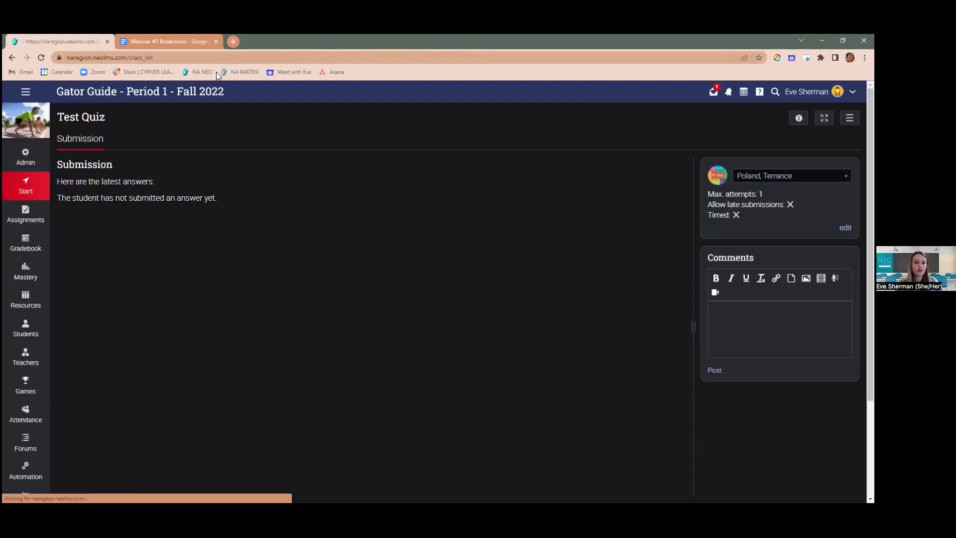
left_click(135, 118)
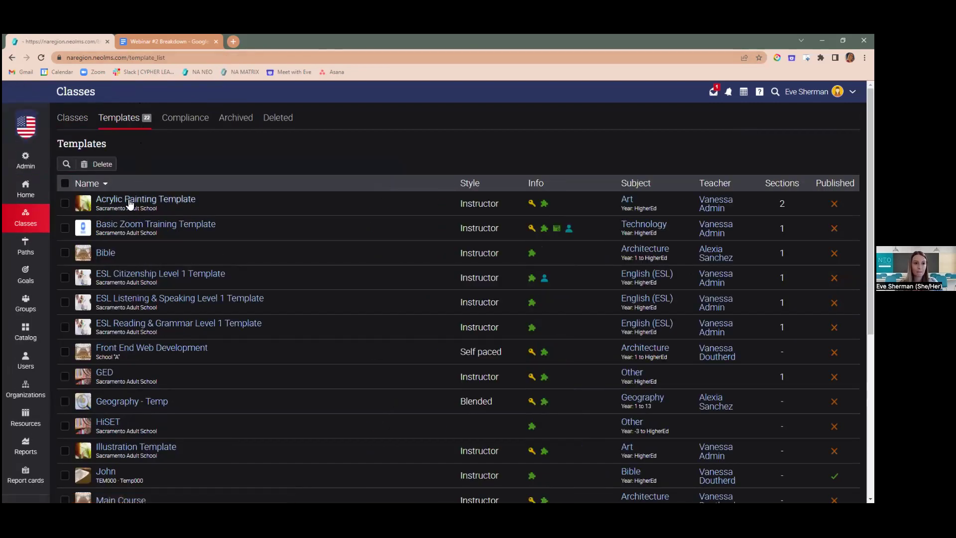
left_click(130, 200)
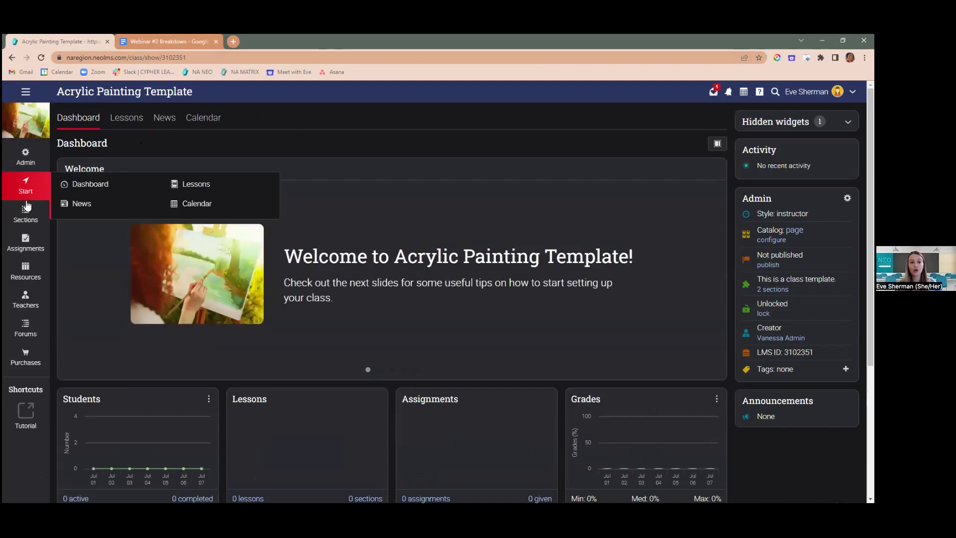
Sync the template with its sections Acrylic Painting 1A and Acrylic Painting 1B, and close the sync report.
mouse_move(26, 215)
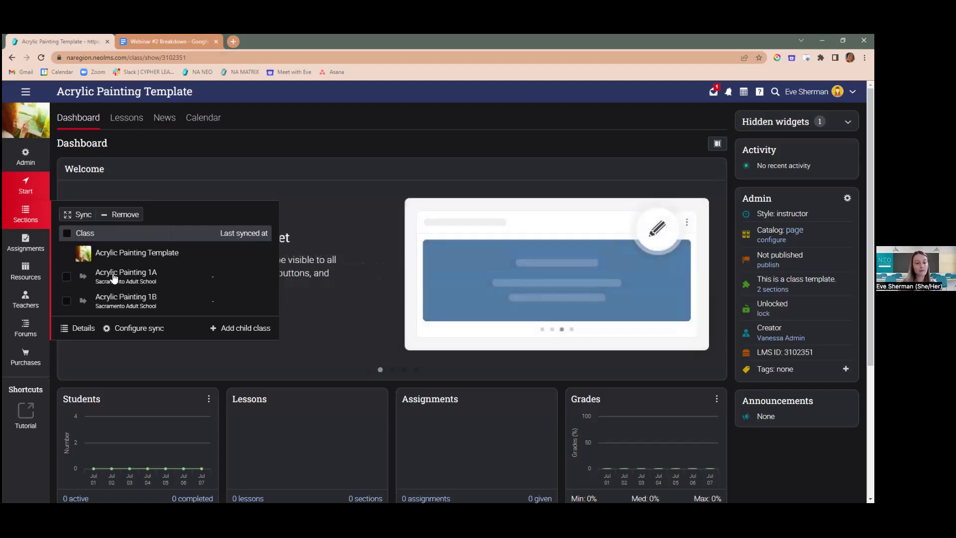
left_click(66, 276)
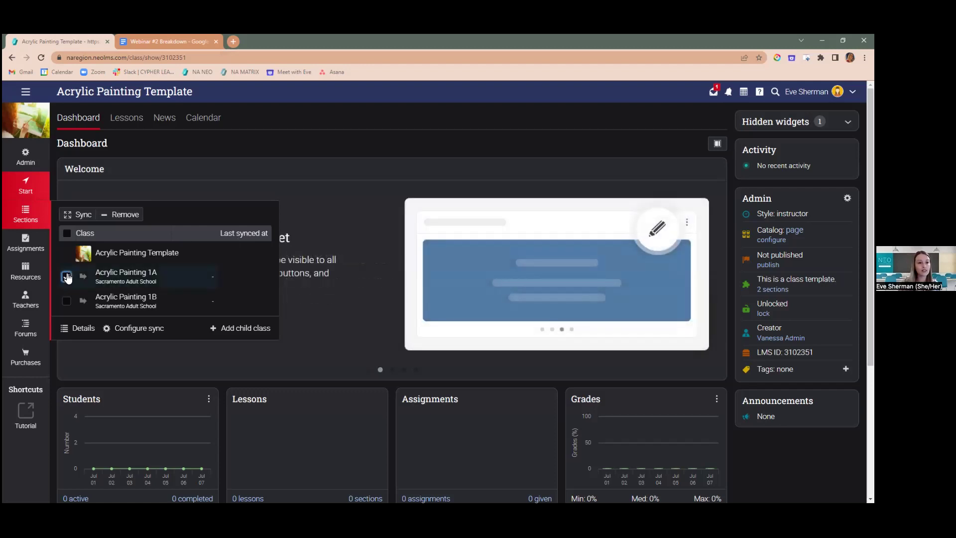
left_click(66, 301)
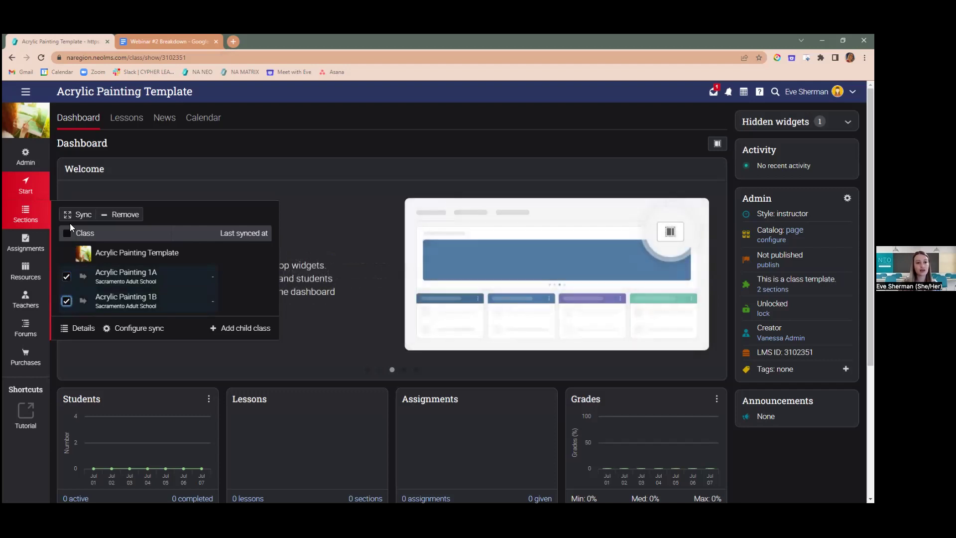
left_click(70, 218)
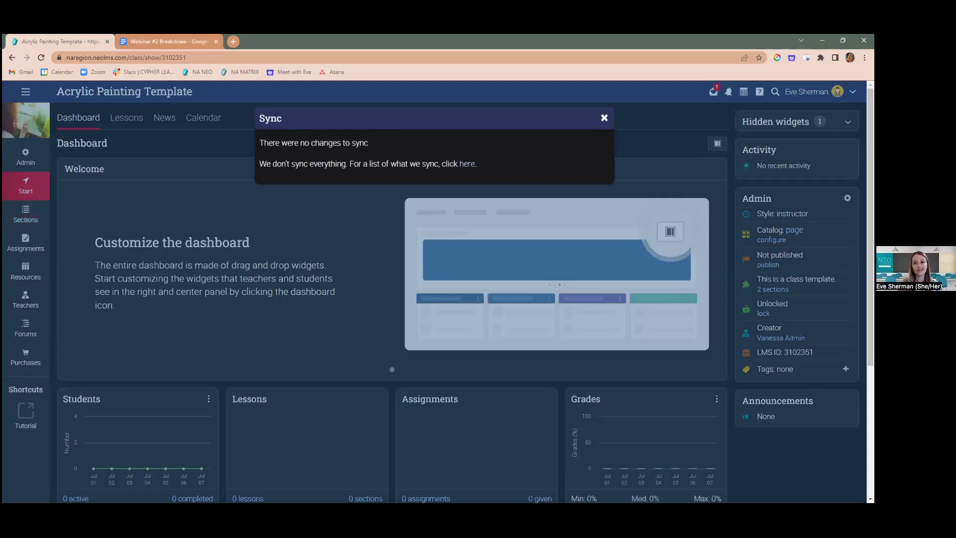
left_click(603, 117)
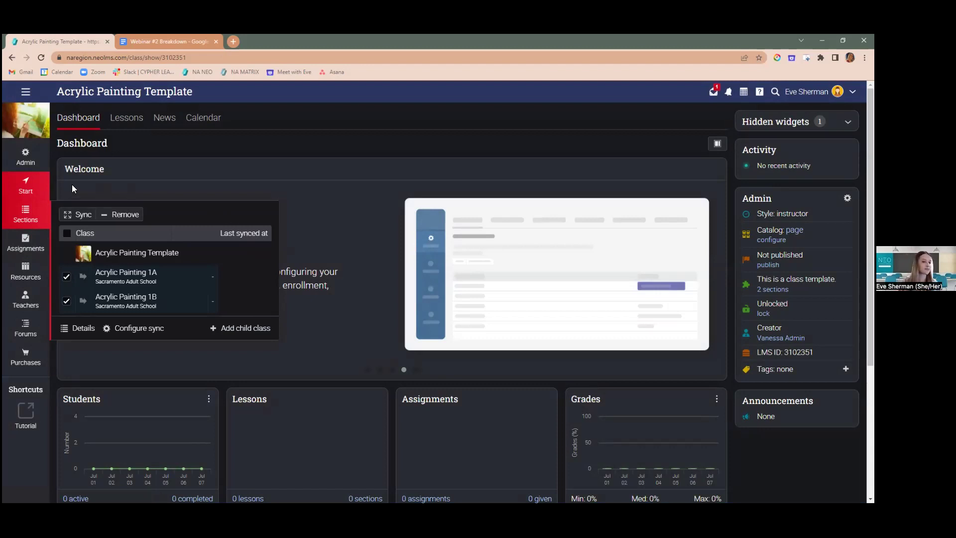
Open the group Test Group A and view its calendar.
left_click(25, 91)
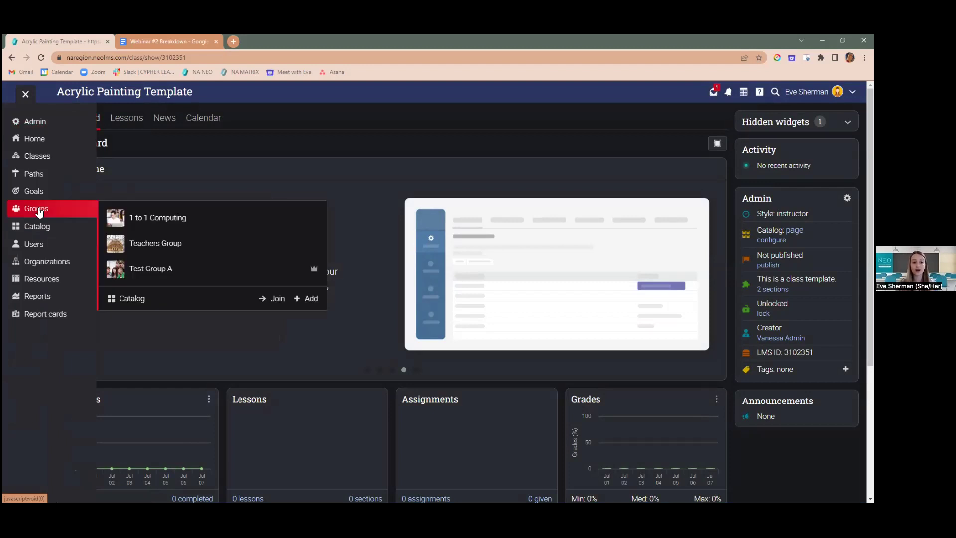
mouse_move(33, 115)
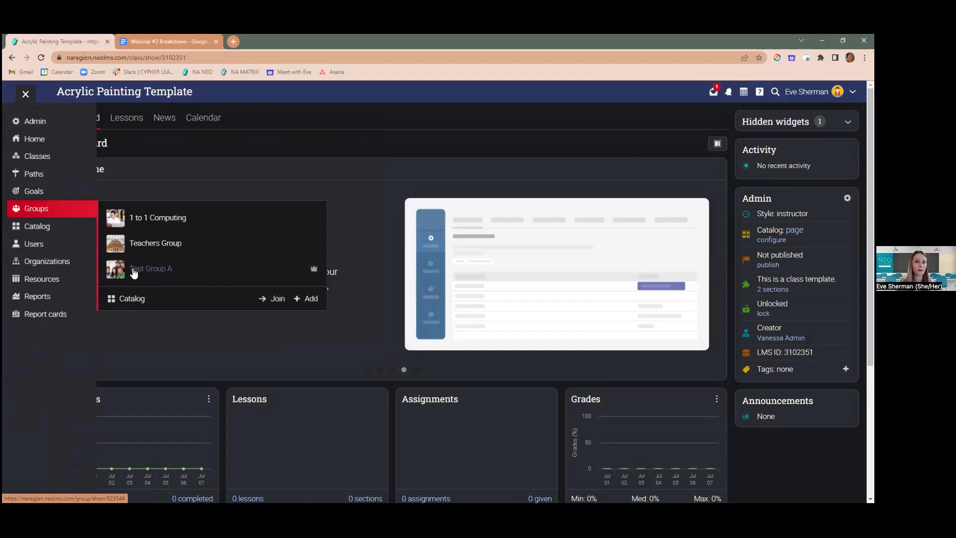
left_click(133, 269)
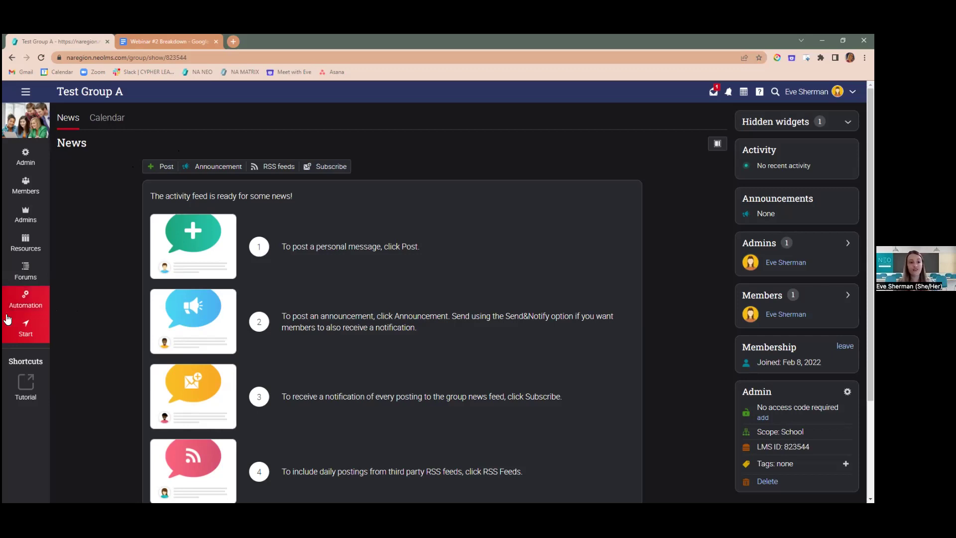
mouse_move(29, 340)
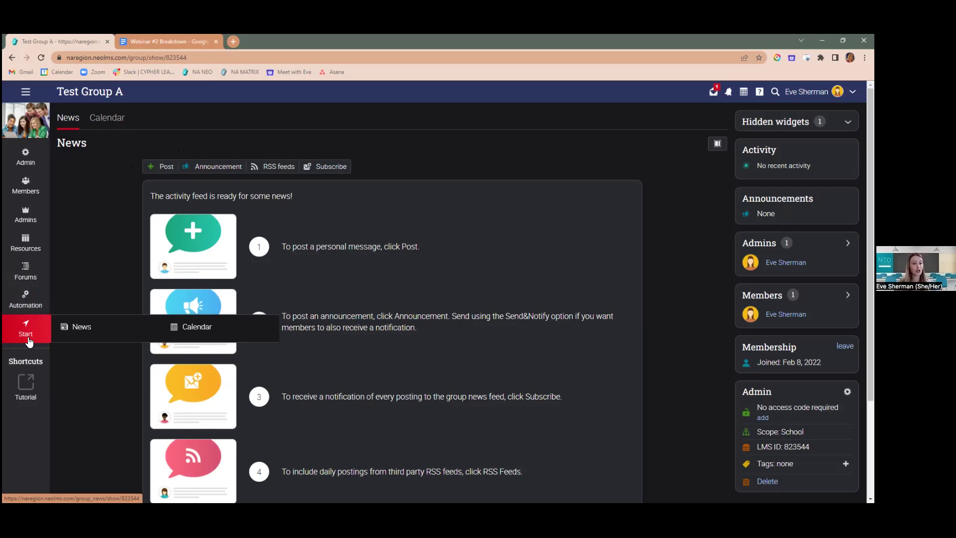
left_click(187, 328)
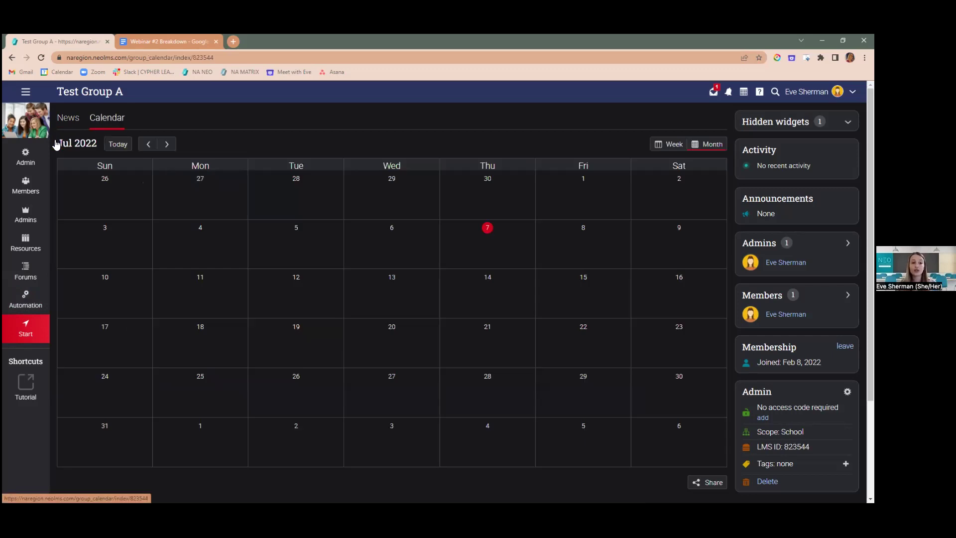
Enable the Dashboard start page tab in the features of Test Group A and open the group's dashboard.
left_click(36, 162)
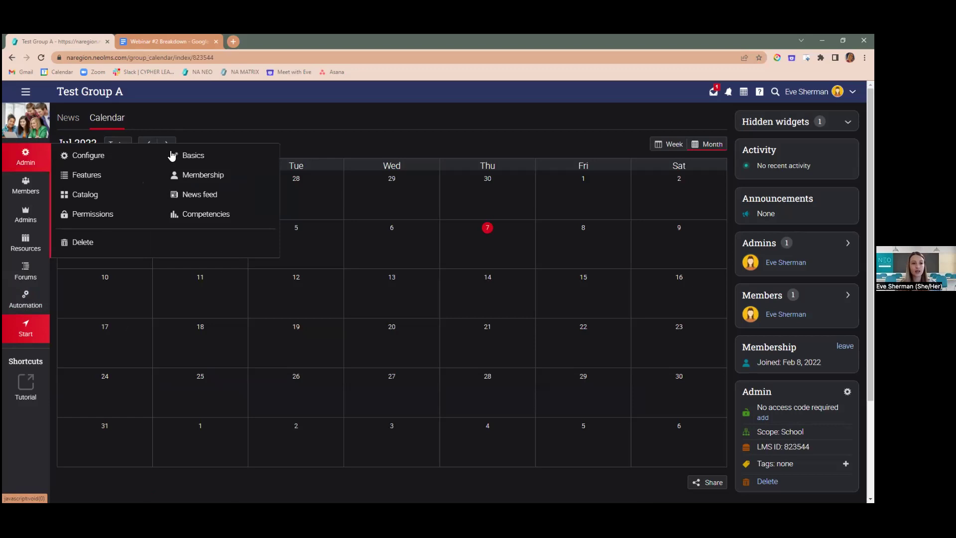
left_click(96, 178)
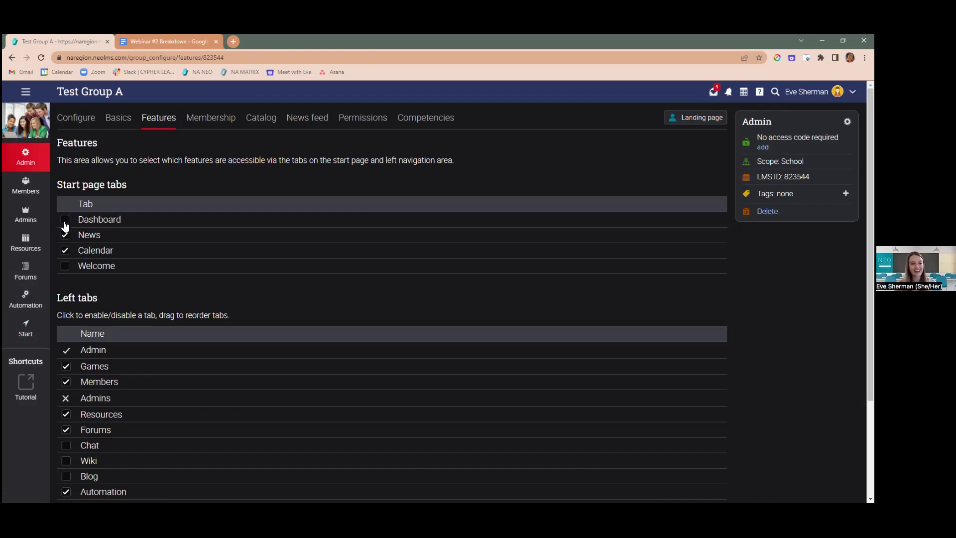
left_click(64, 220)
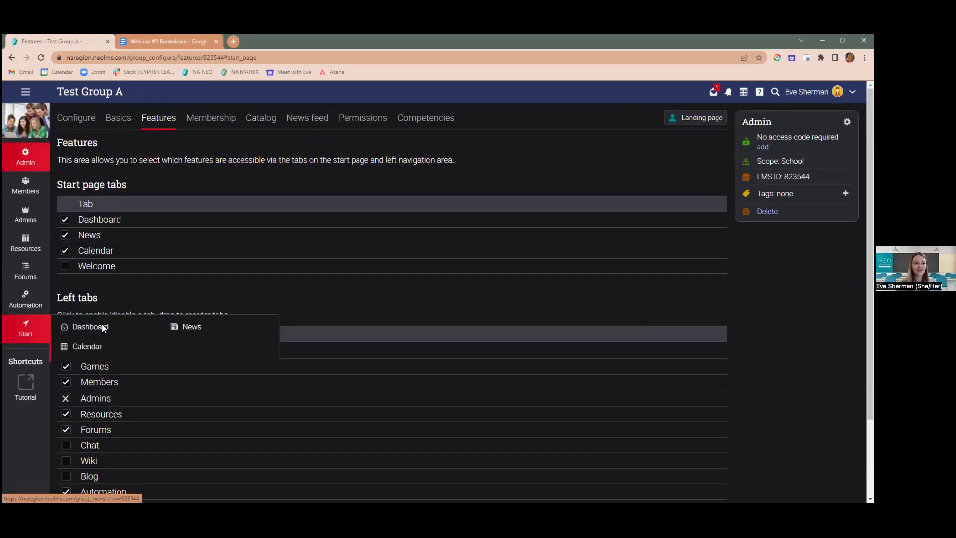
left_click(90, 326)
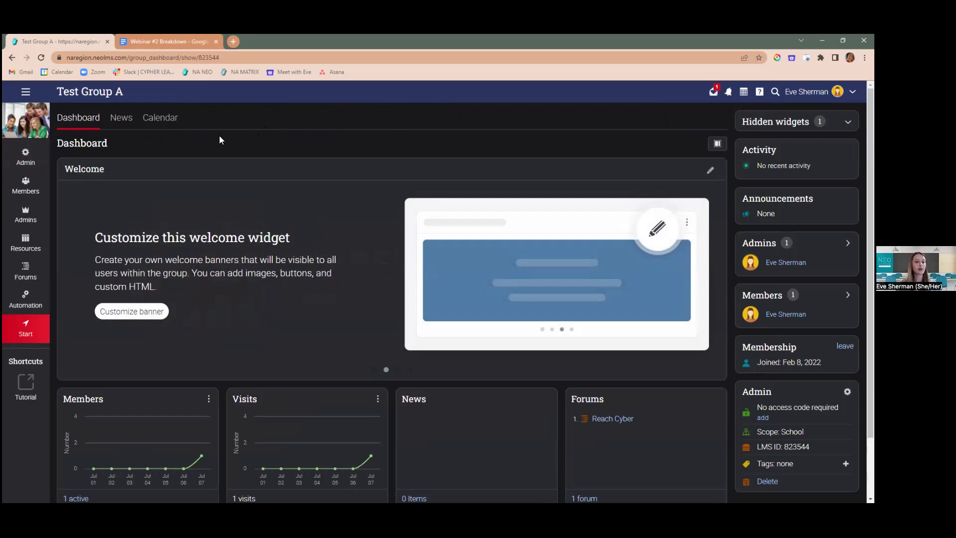
Enable the Assistants left tab in the features of Test Group A and open the group's member list.
left_click(30, 159)
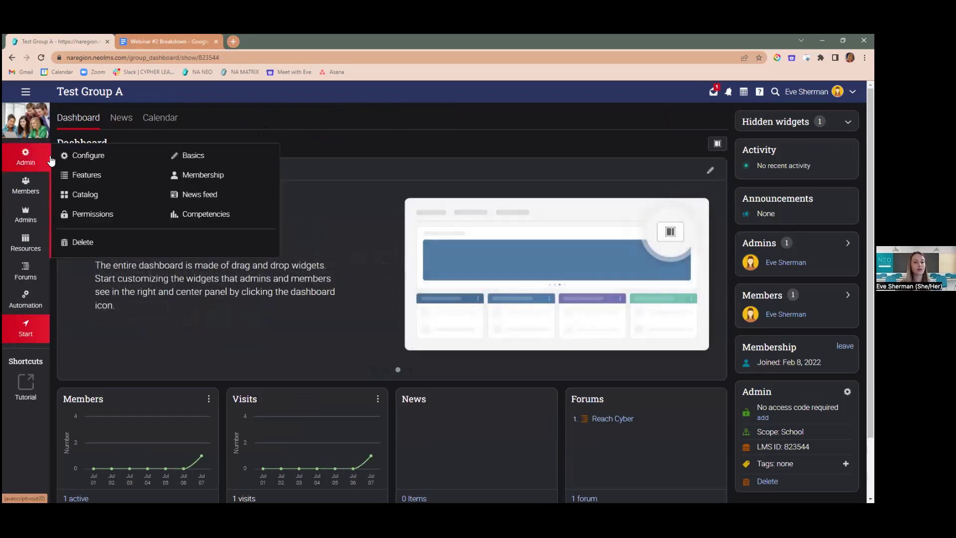
left_click(97, 179)
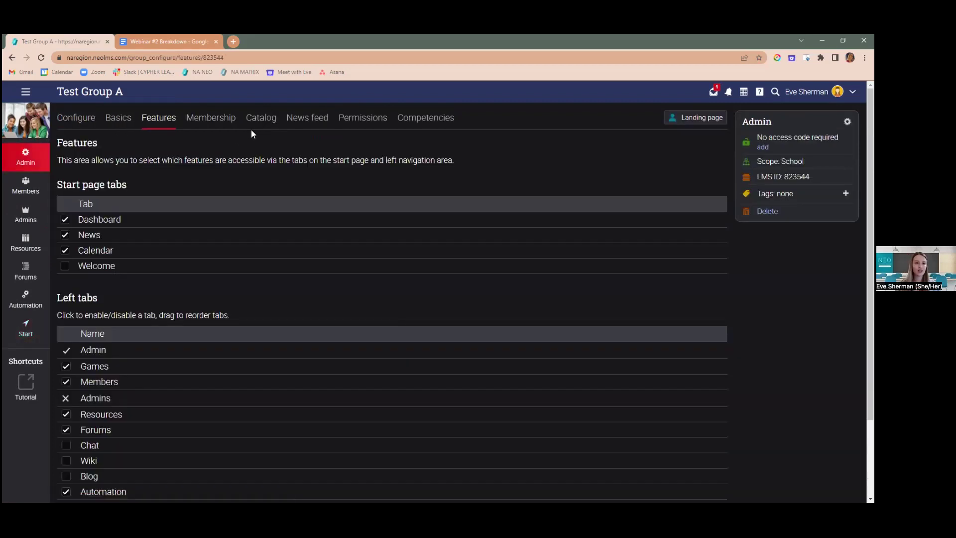
scroll(236, 256, "down", 1)
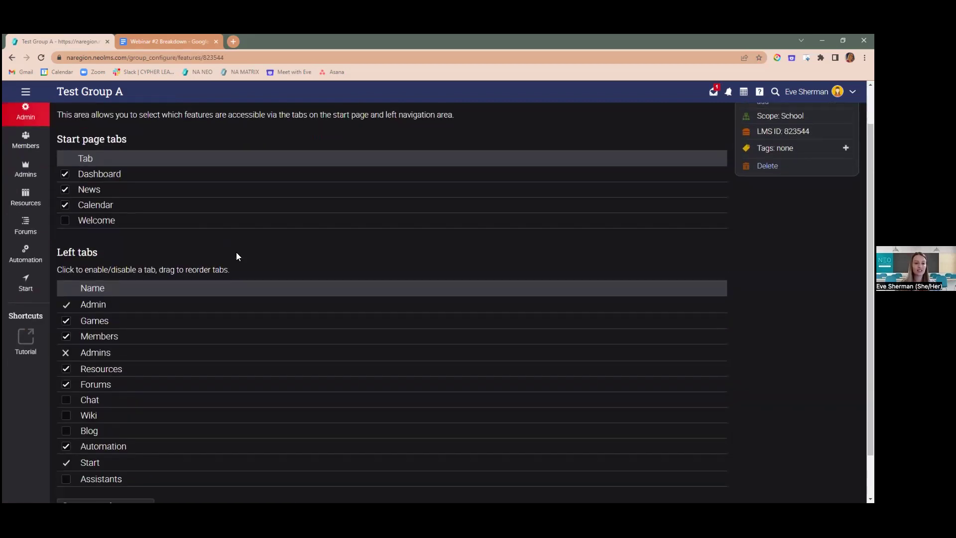
scroll(149, 299, "down", 1)
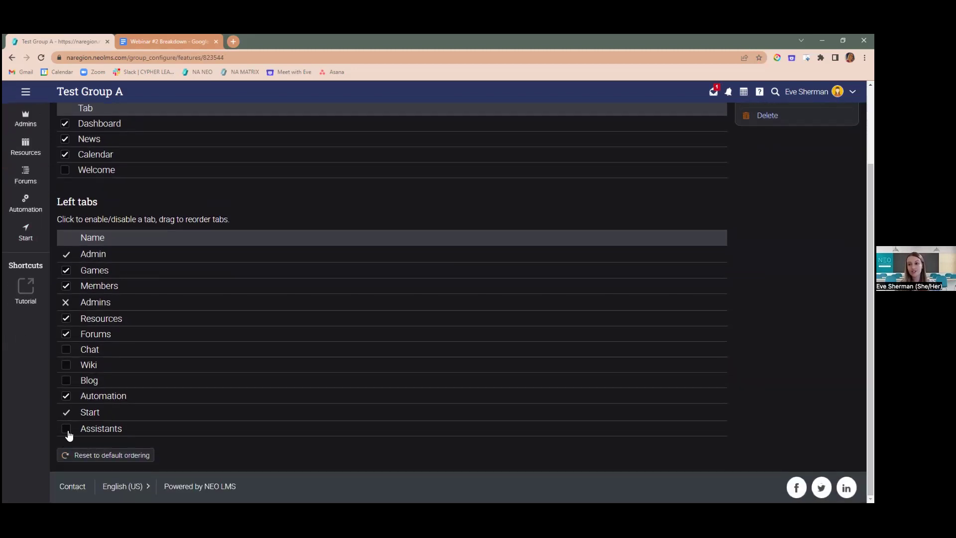
scroll(70, 435, "up", 2)
scroll(69, 436, "down", 2)
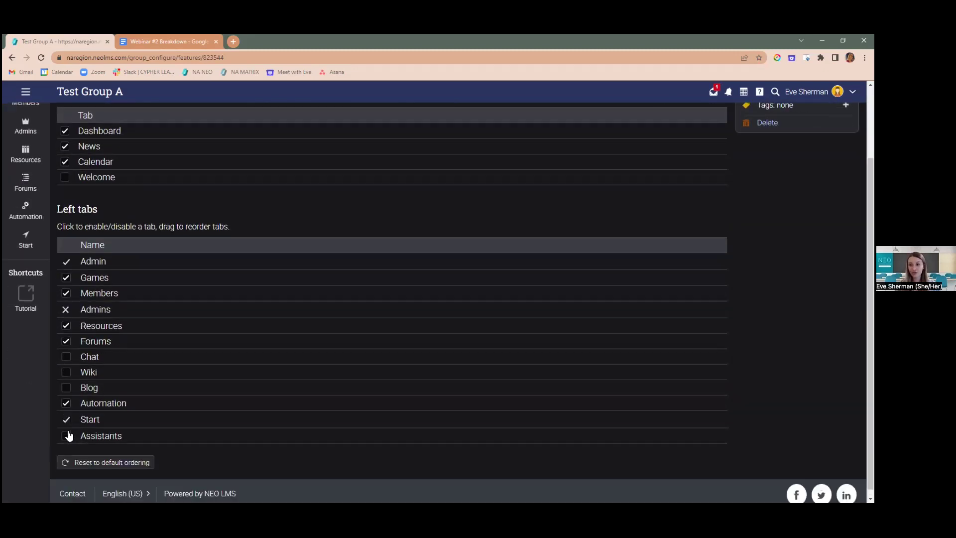
left_click(67, 430)
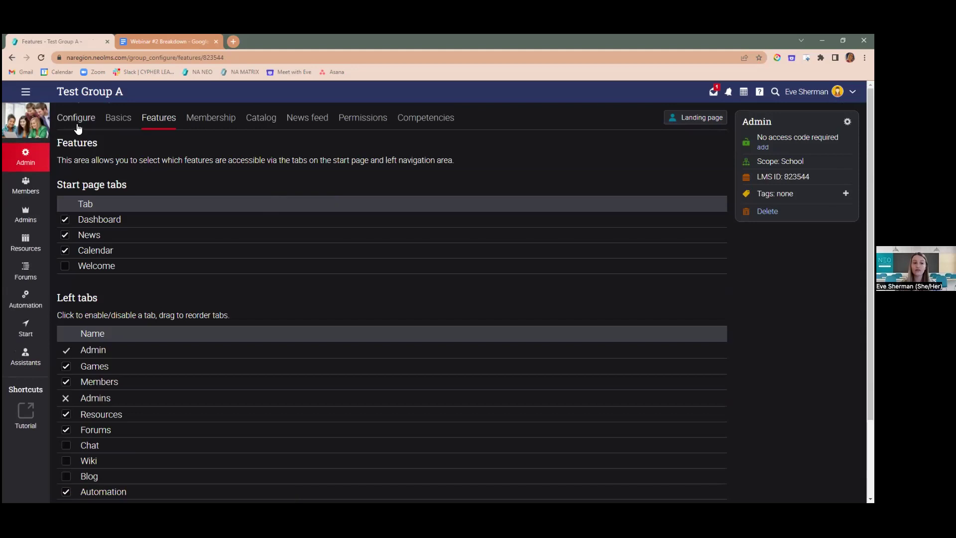
left_click(45, 188)
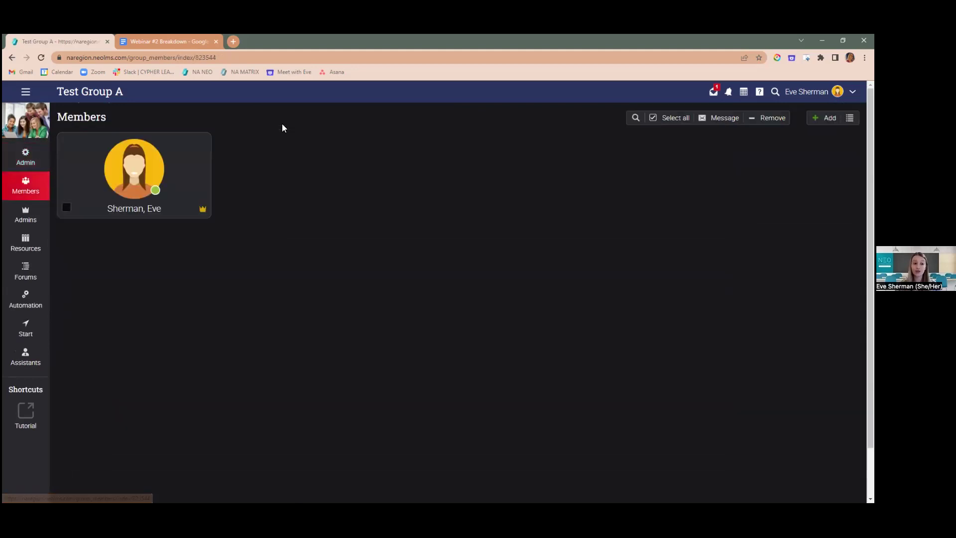
mouse_move(43, 152)
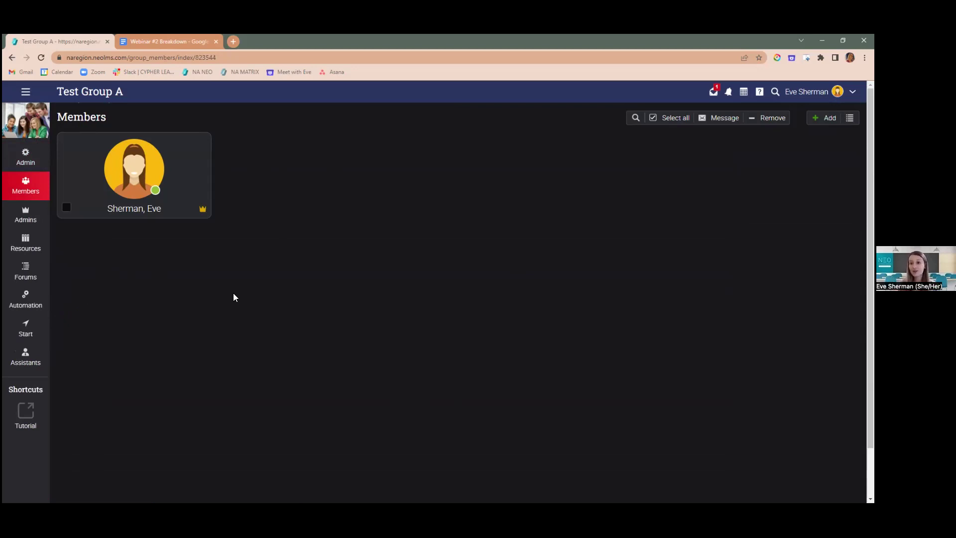
View the forums and the resources of Test Group A.
left_click(34, 271)
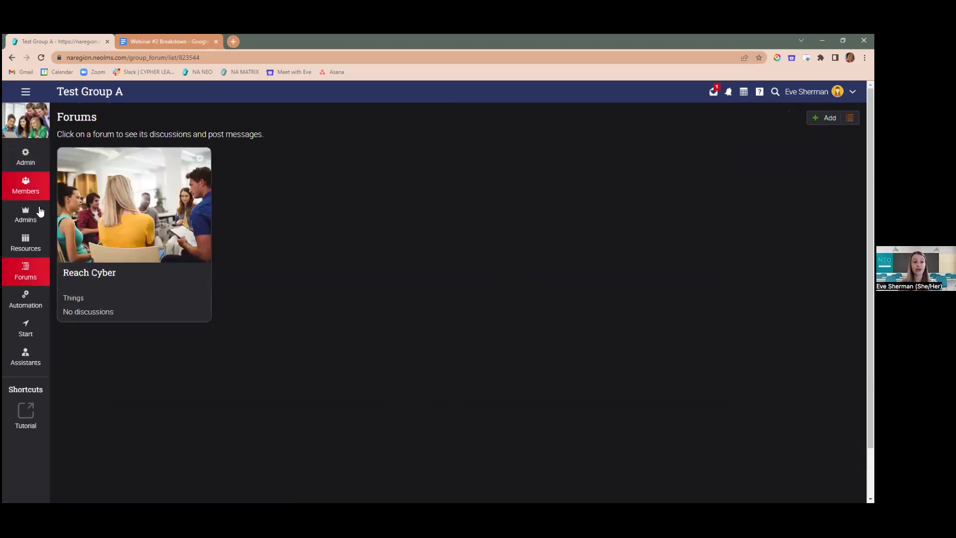
left_click(35, 249)
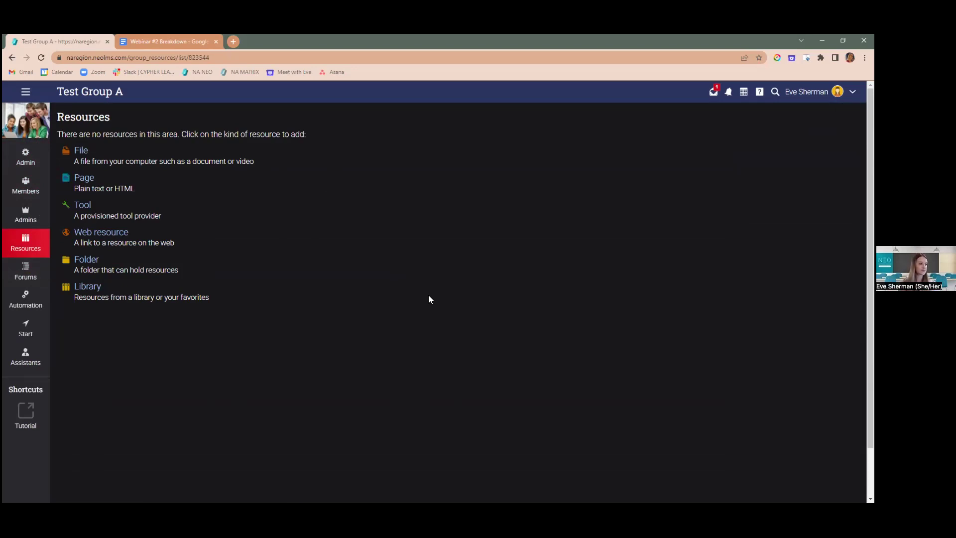
Open the catalog settings of Test Group A and start a custom visibility condition instead of a predefined filter.
left_click(27, 157)
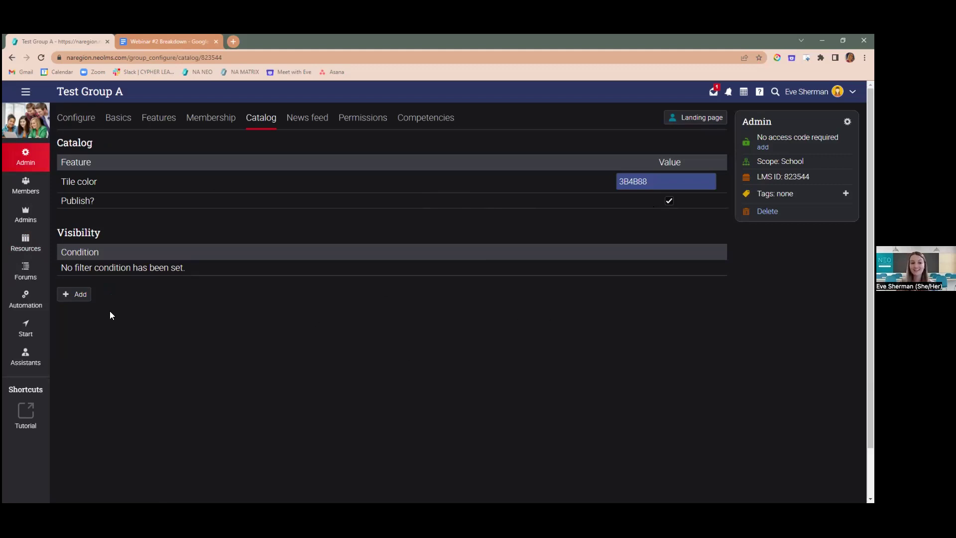
left_click(76, 295)
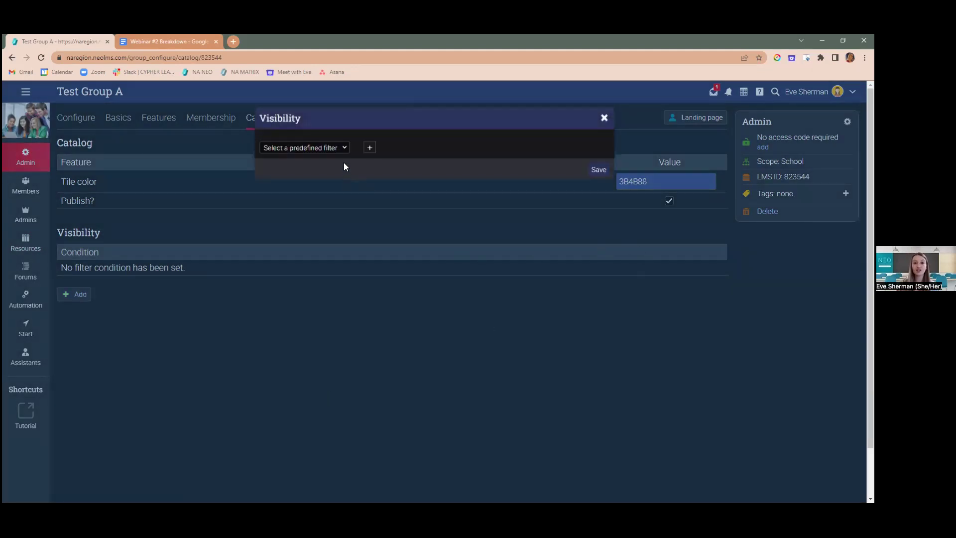
left_click(345, 148)
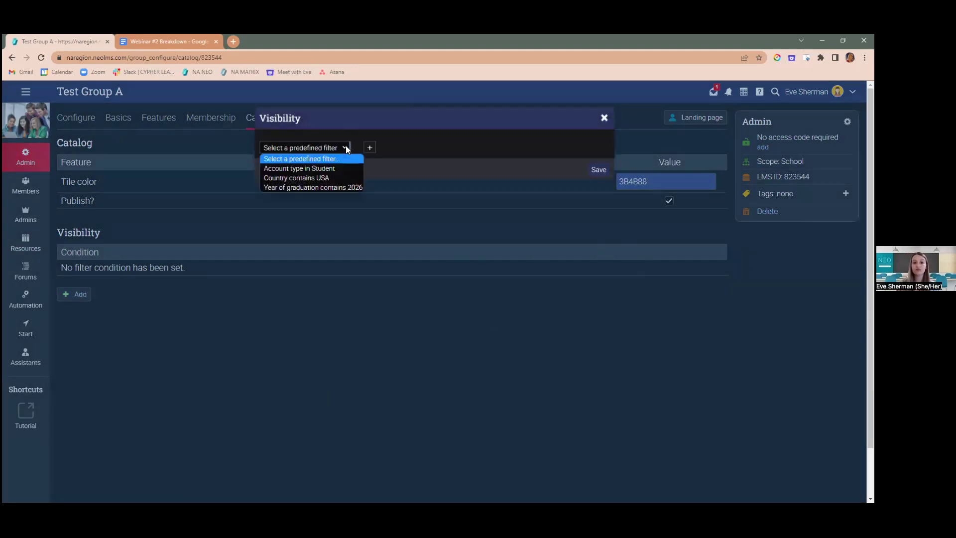
left_click(378, 148)
left_click(370, 148)
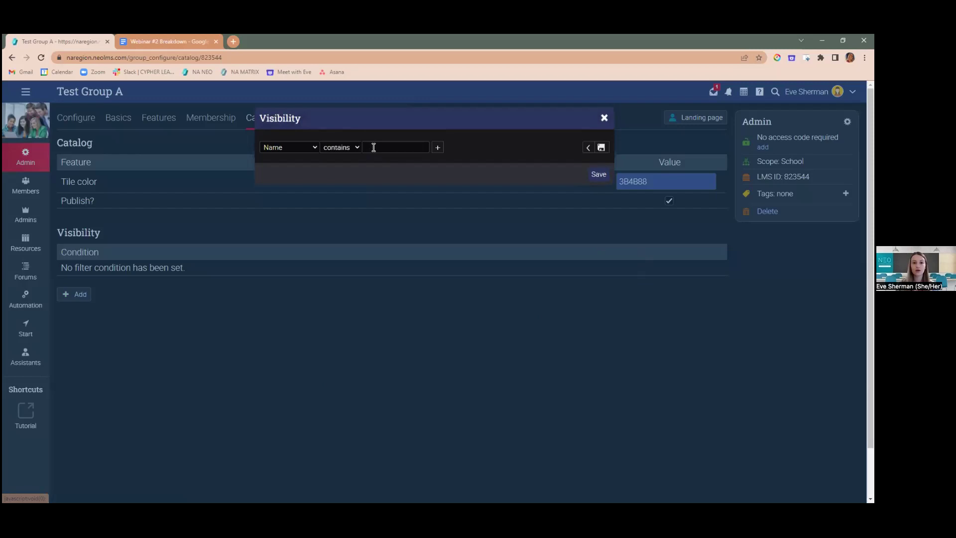
Set the visibility condition to Account type in Teacher, save it, and open the group's landing page.
left_click(282, 149)
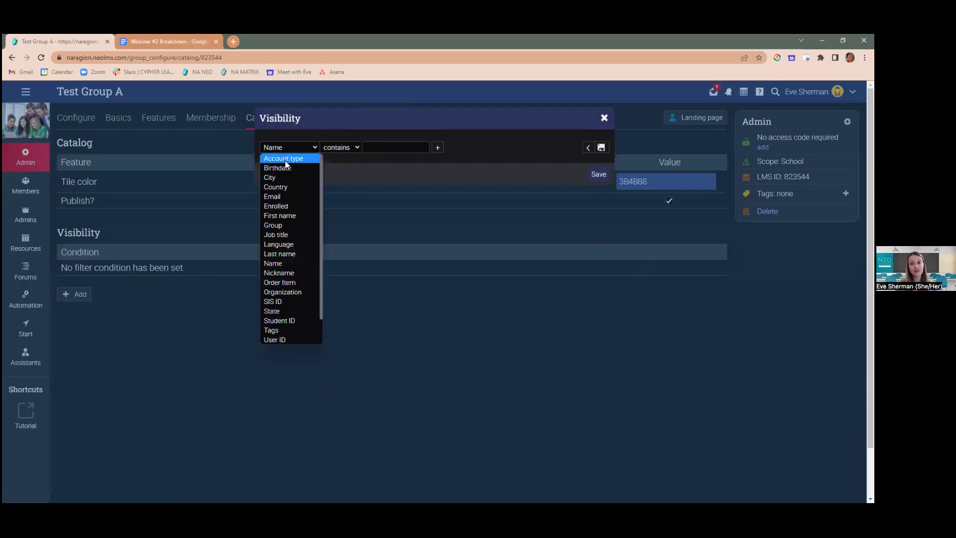
left_click(283, 159)
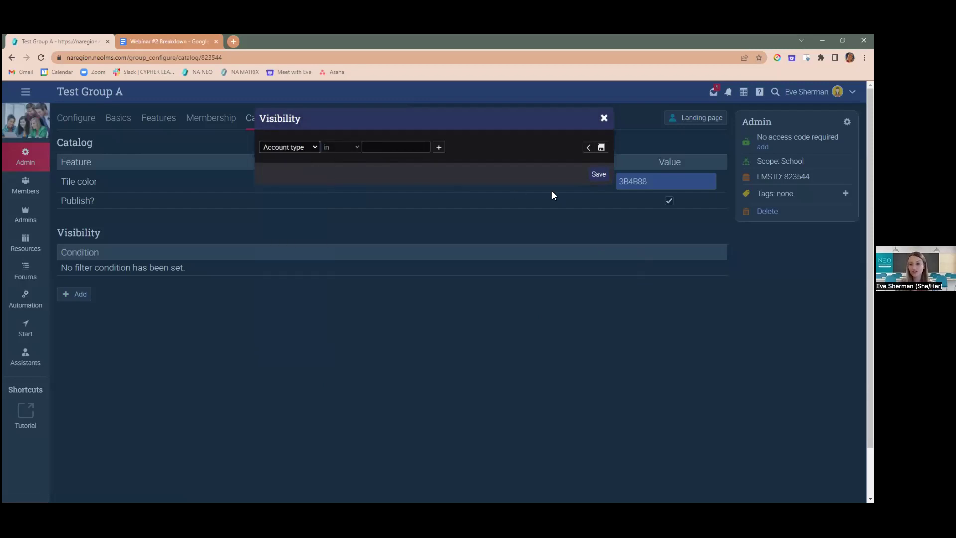
left_click(301, 145)
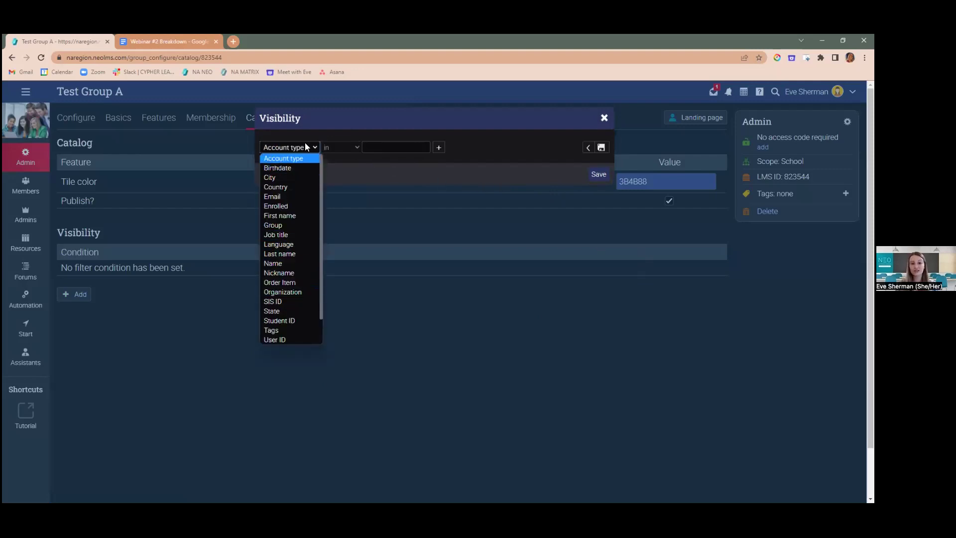
left_click(526, 132)
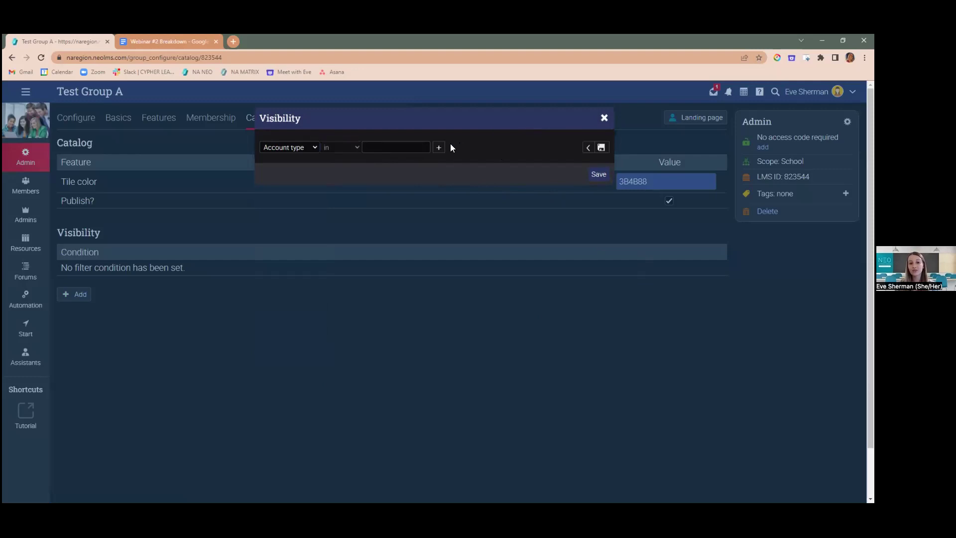
left_click(396, 148)
left_click(393, 182)
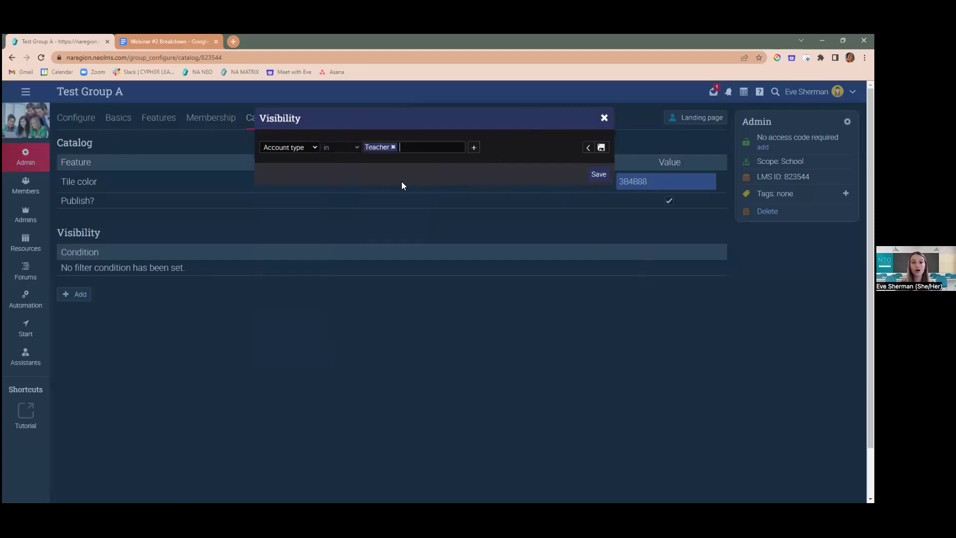
left_click(597, 176)
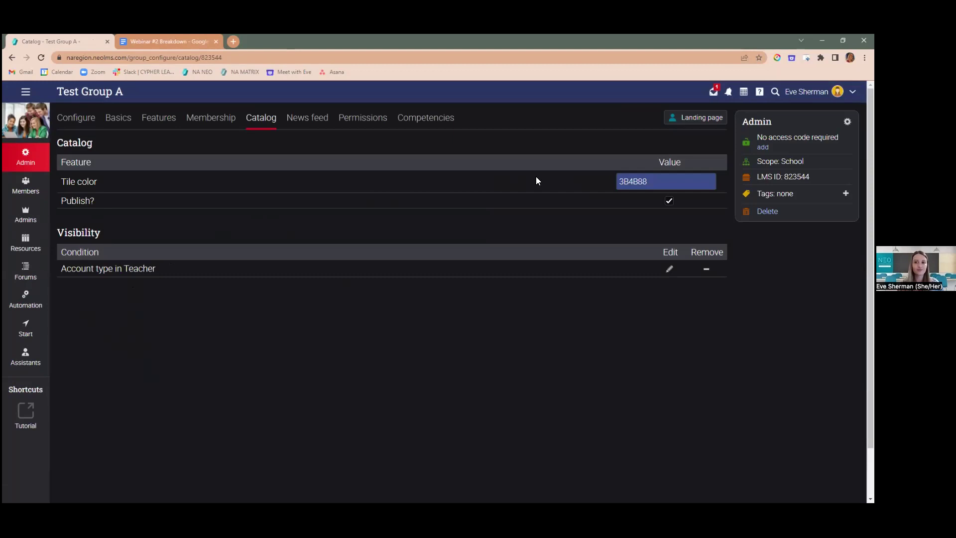
left_click(671, 117)
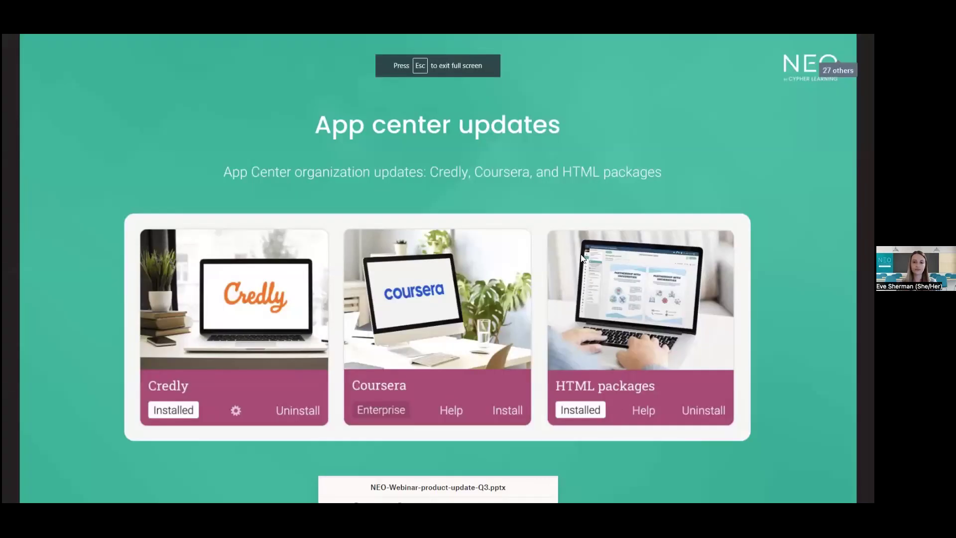
Advance the NEO-Webinar-product-update-Q3.pptx presentation to the "Share your voice!" poll slide.
key("Right")
key("Right")
key("Right")
key("Right")
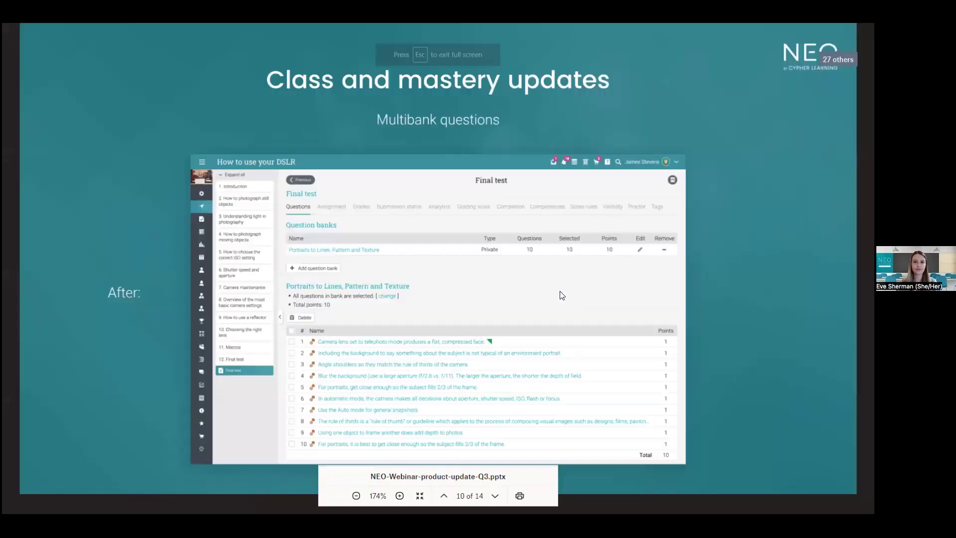
key("Right")
key("Right")
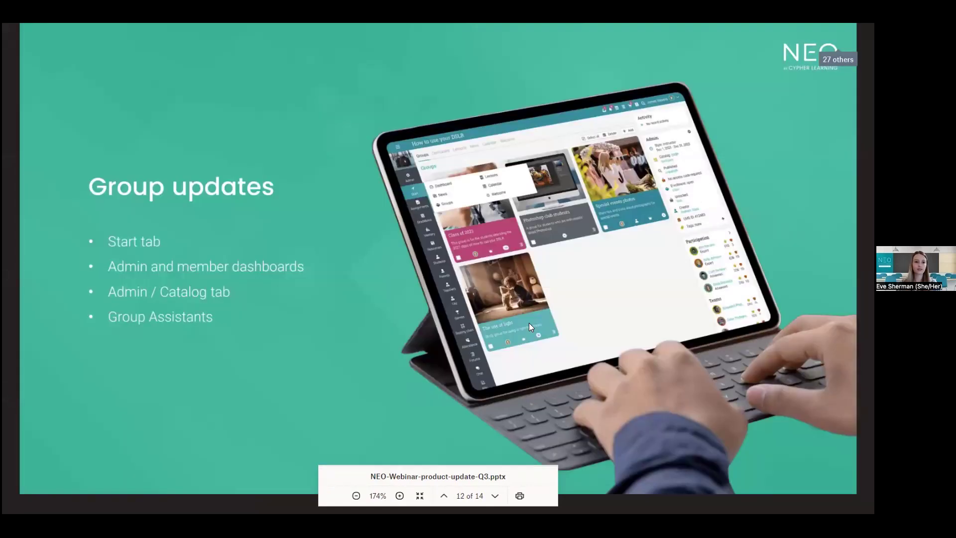
key("Right")
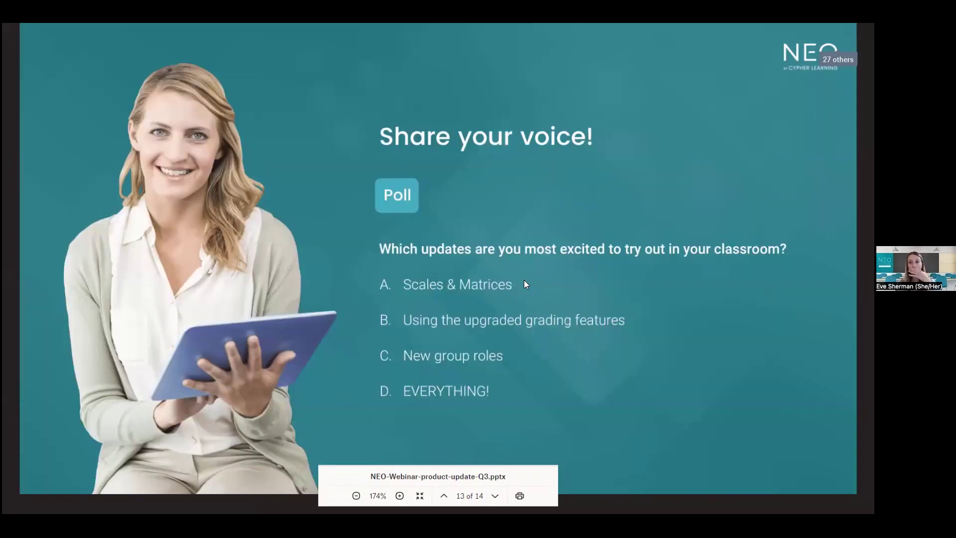
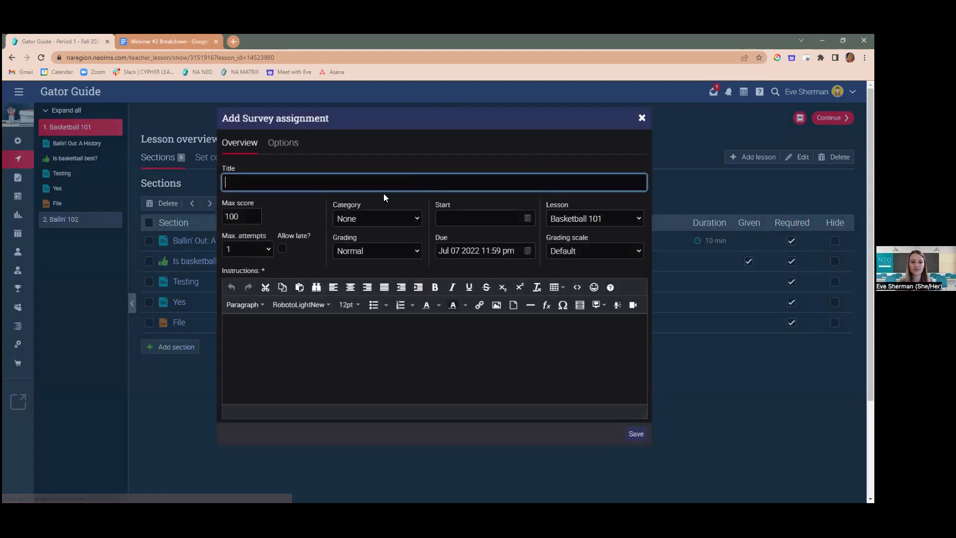
Title the new survey assignment in the Basketball 101 lesson "Test Survey", save it, and open its questions.
type("Test Survey")
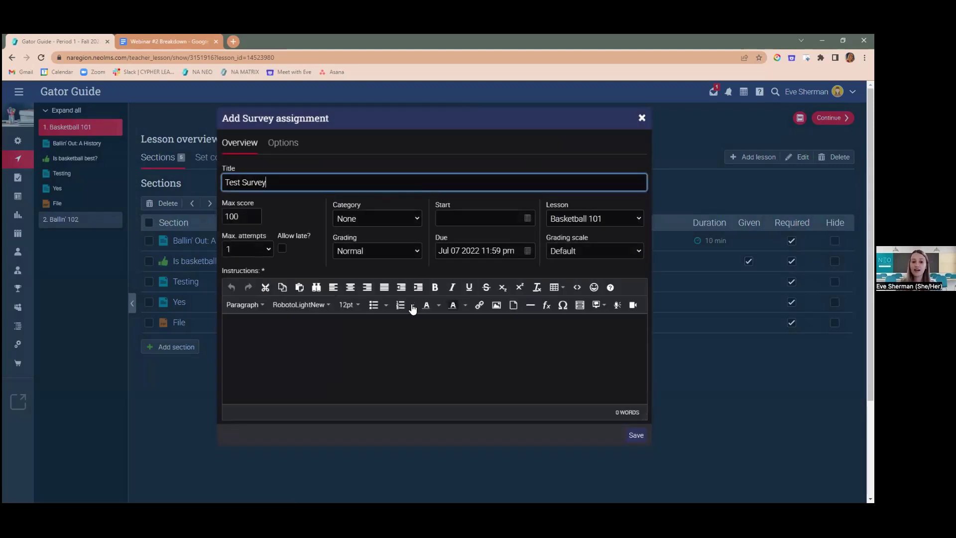
left_click(636, 435)
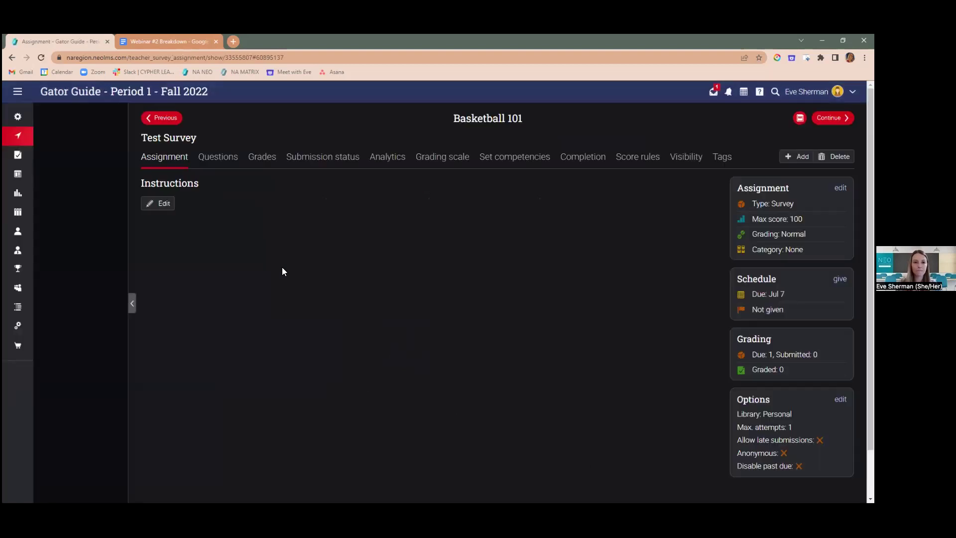
left_click(218, 157)
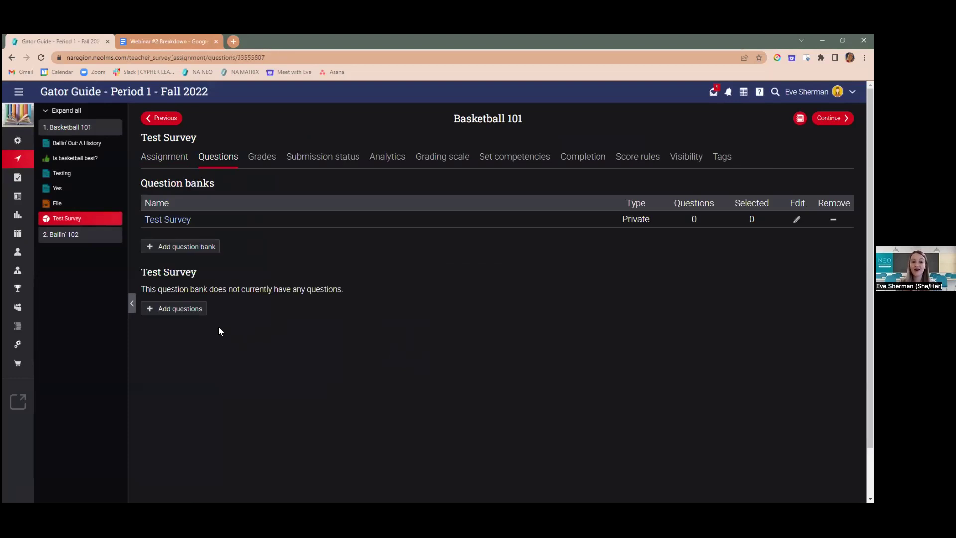
Start a Scale question in the Test Survey question bank with the text "How well did this course teach you empathy?".
left_click(192, 312)
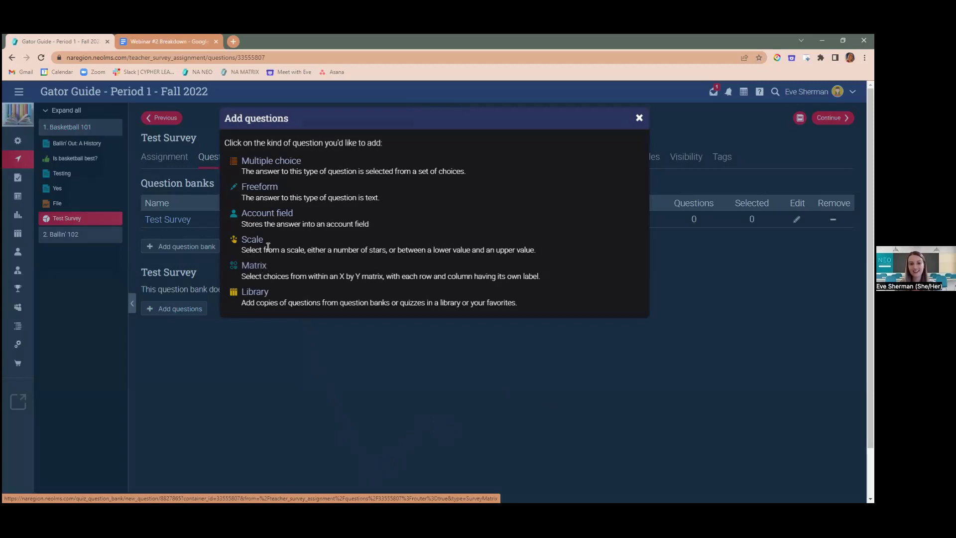
left_click(254, 232)
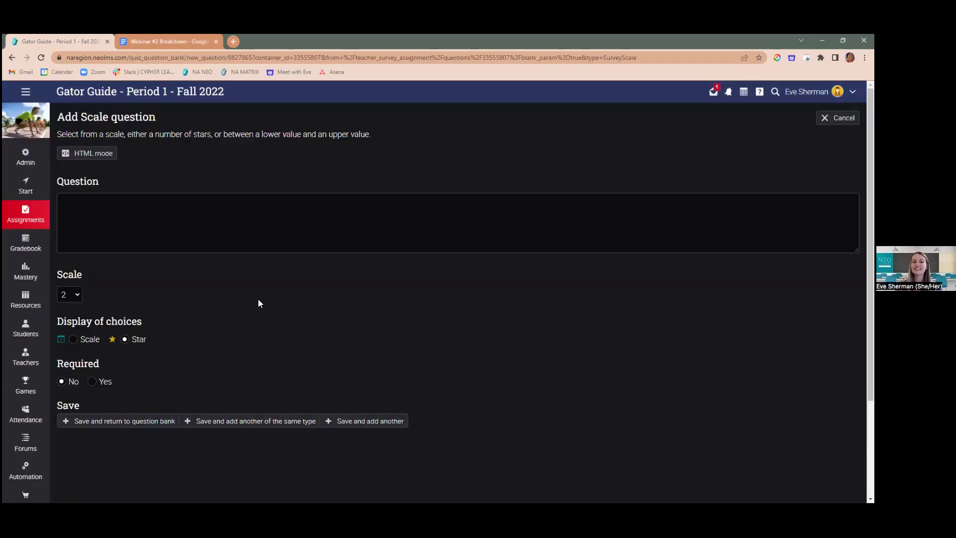
left_click(272, 214)
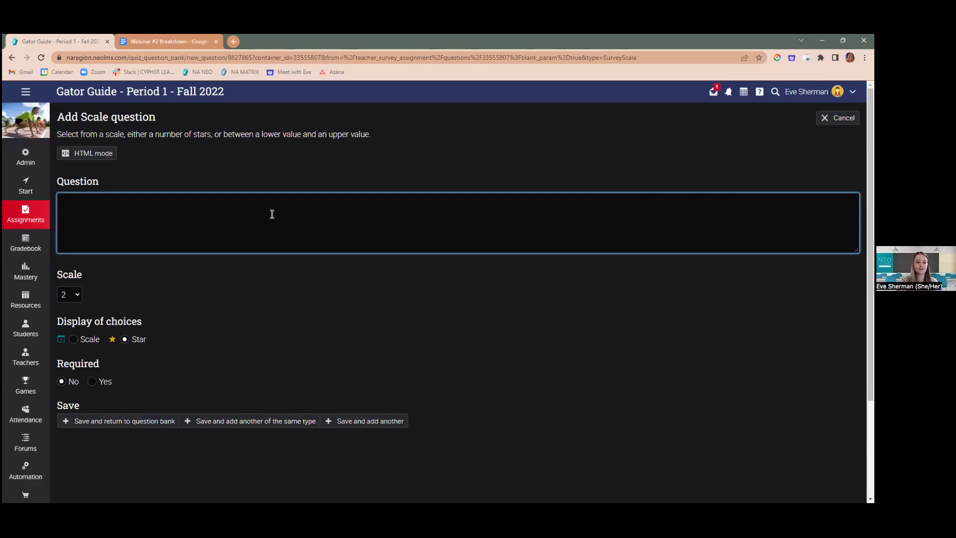
type("How well di")
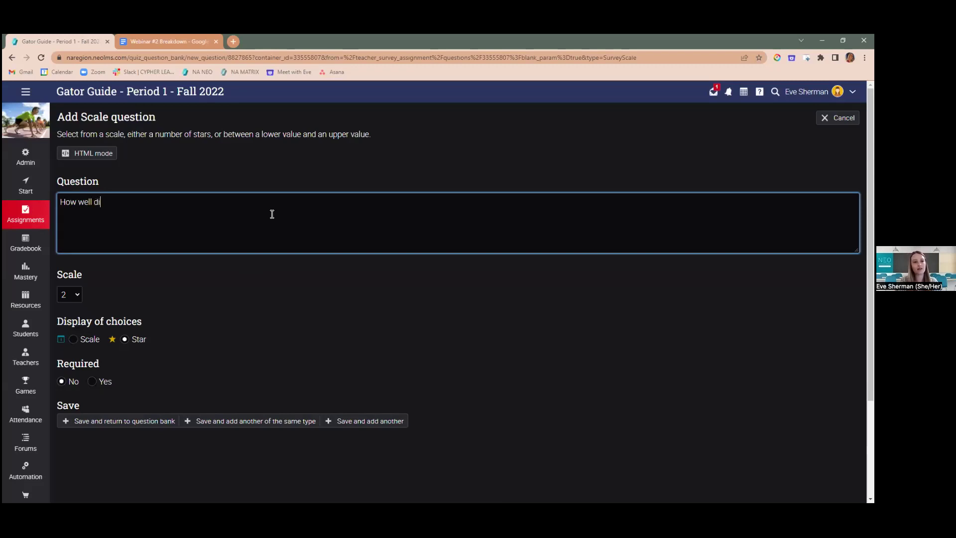
type("d this course teach")
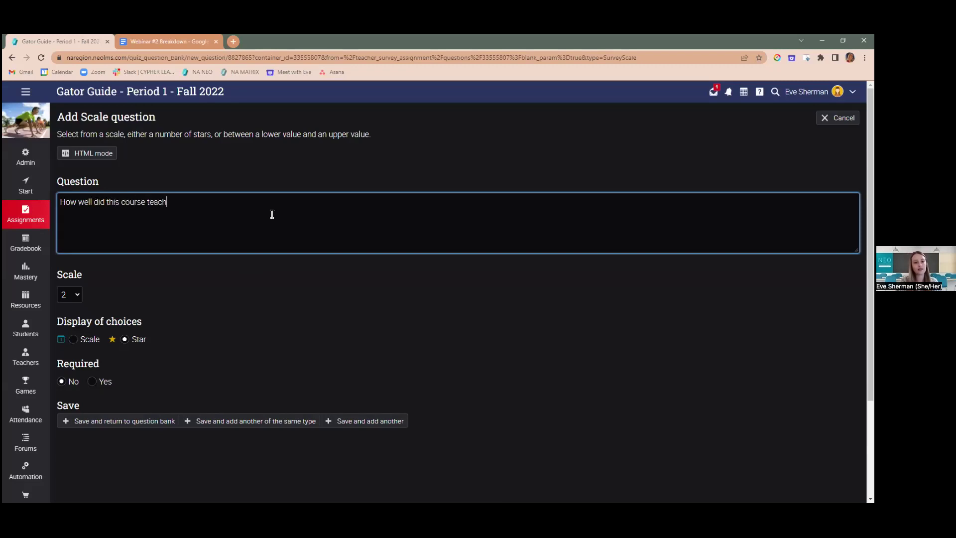
type(" you empathy?")
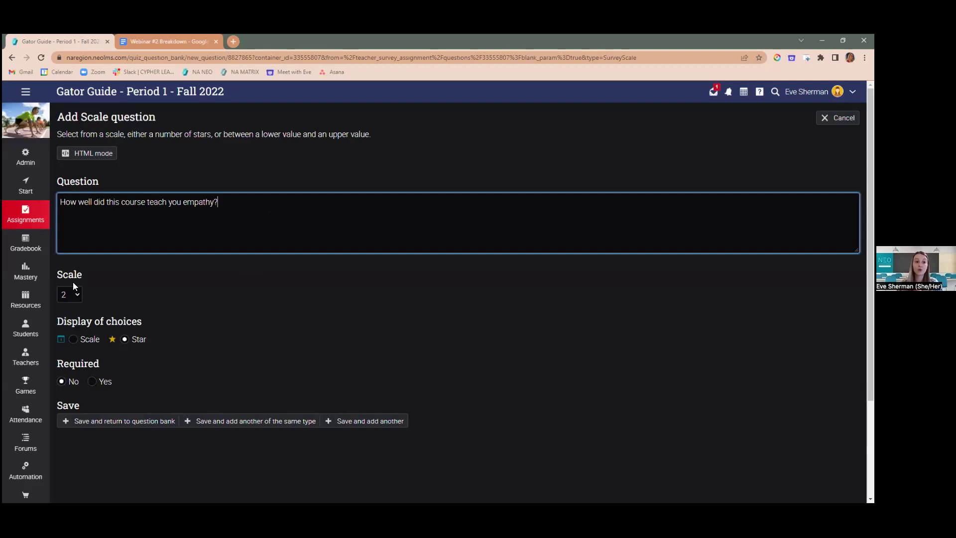
Set the question's scale to 5, make it required, and save it back to the question bank.
left_click(74, 298)
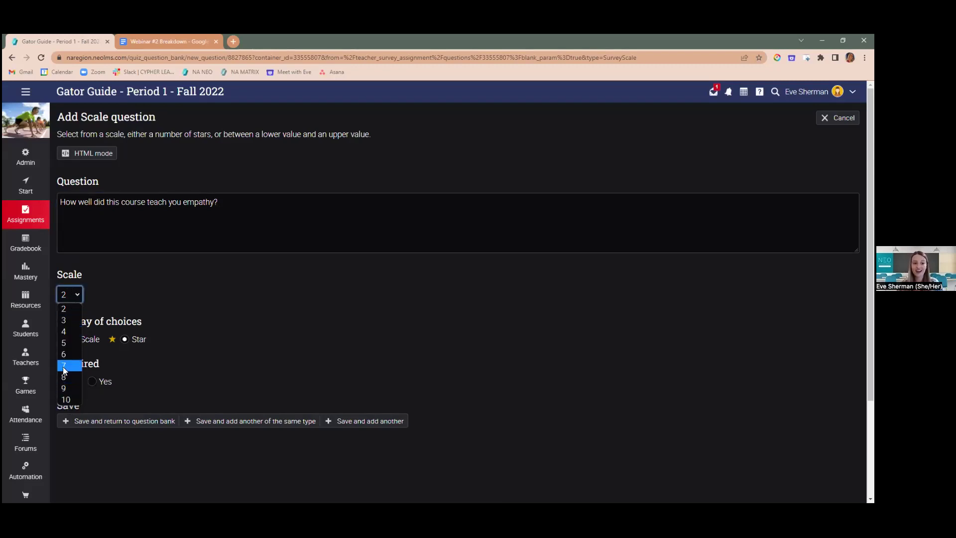
left_click(66, 344)
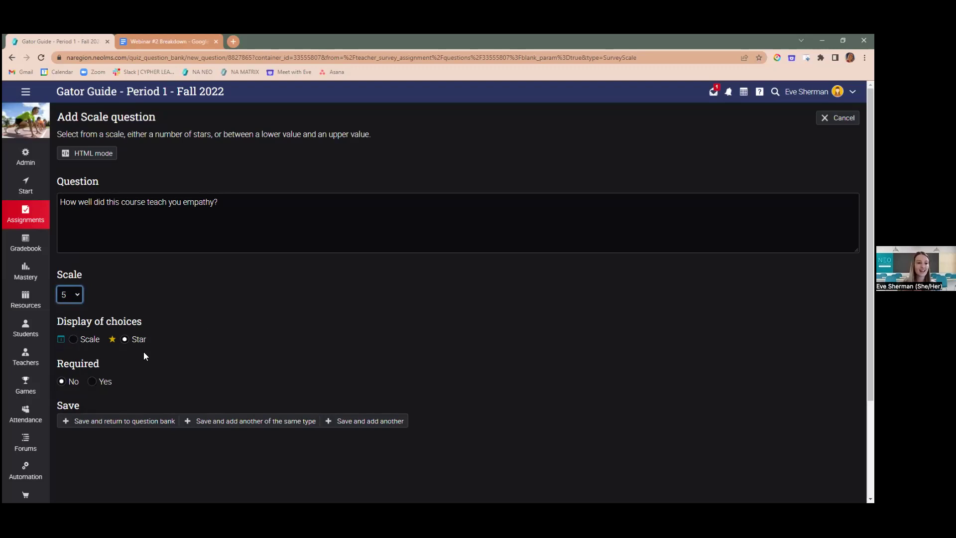
left_click(93, 381)
left_click(132, 422)
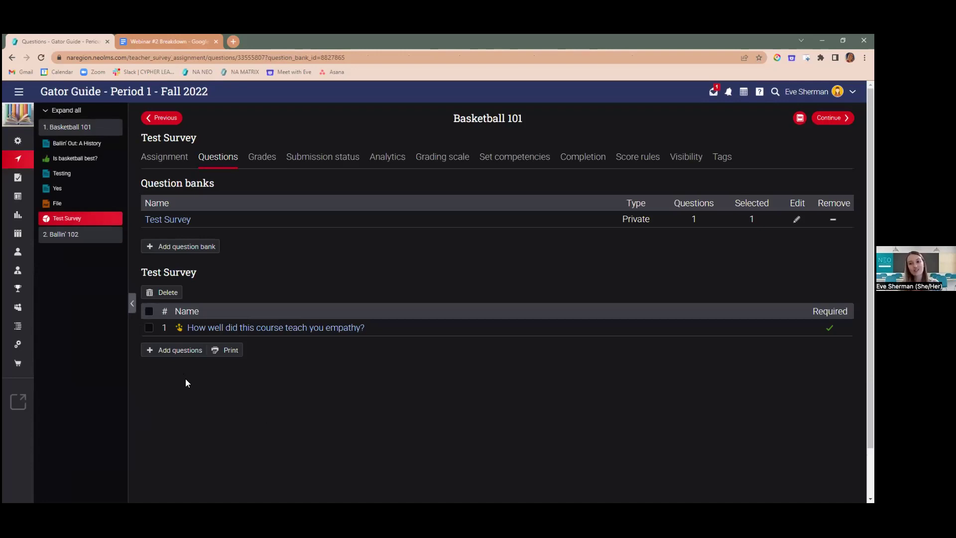
Add a Matrix question to the Test Survey question bank with the text "How challenging was this course?".
left_click(187, 351)
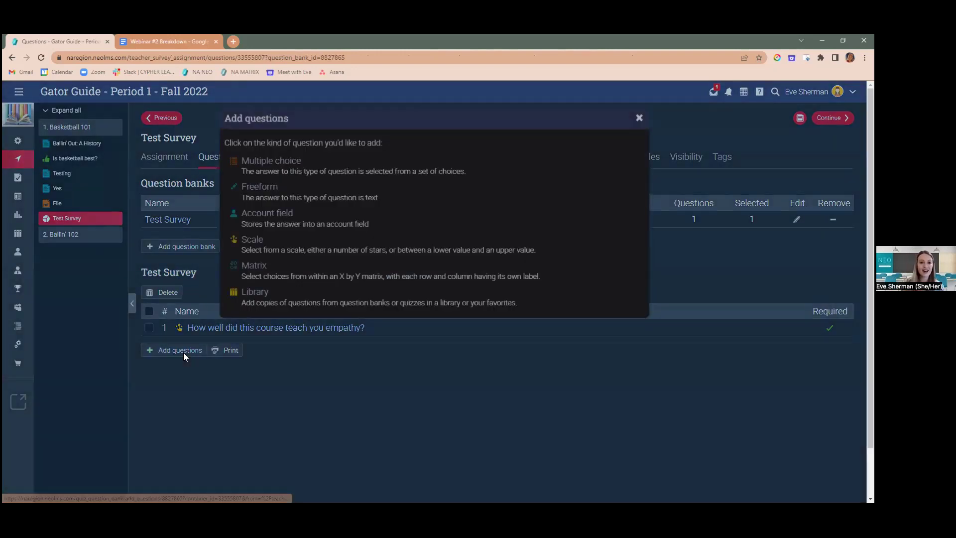
left_click(260, 271)
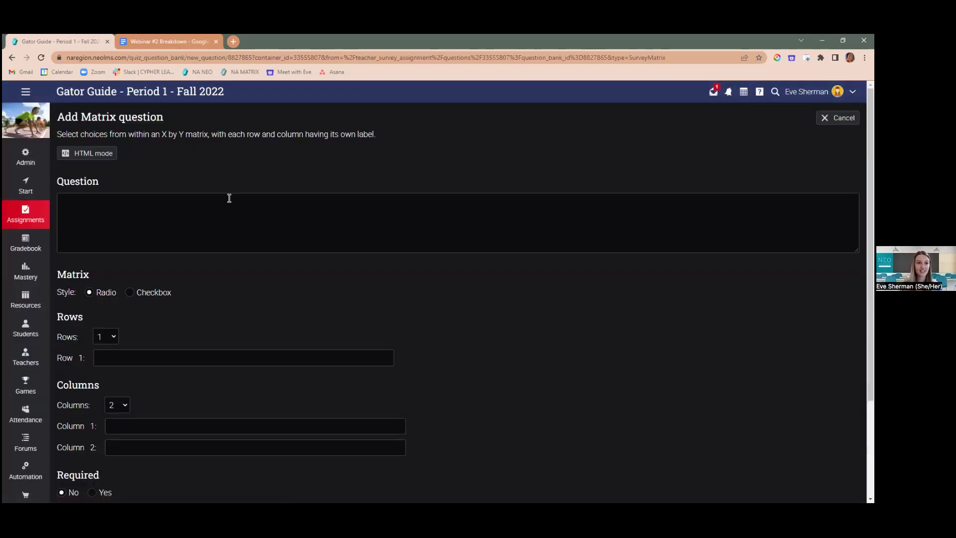
left_click(187, 213)
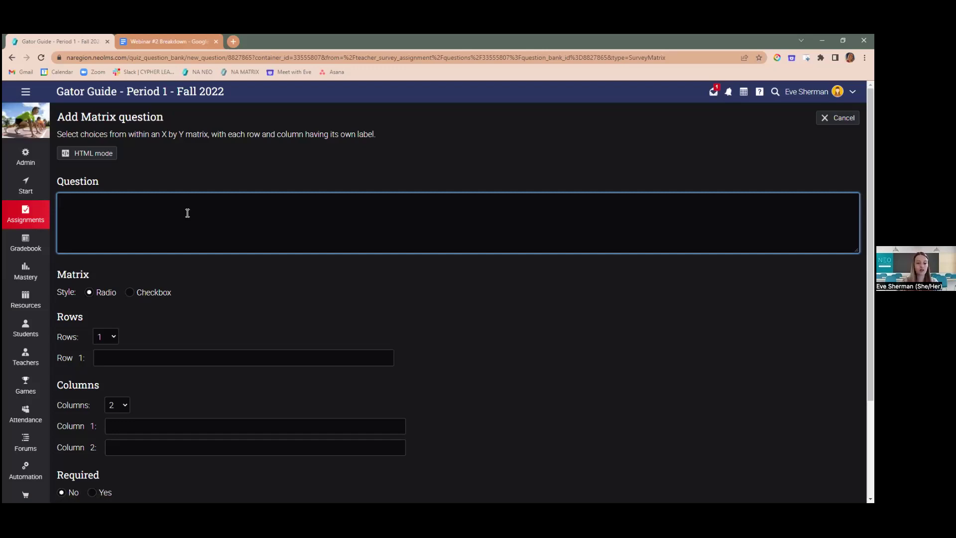
type("How challe")
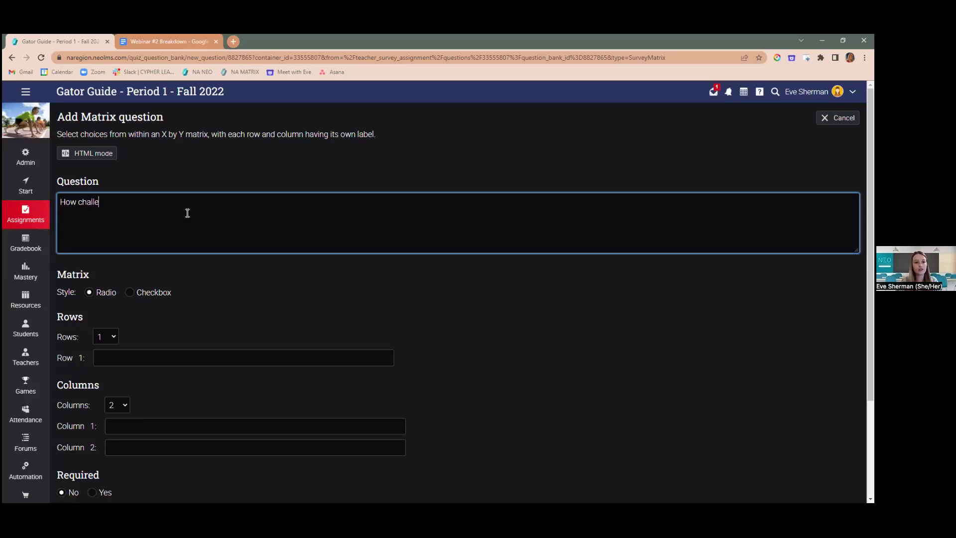
type("nging was this course?")
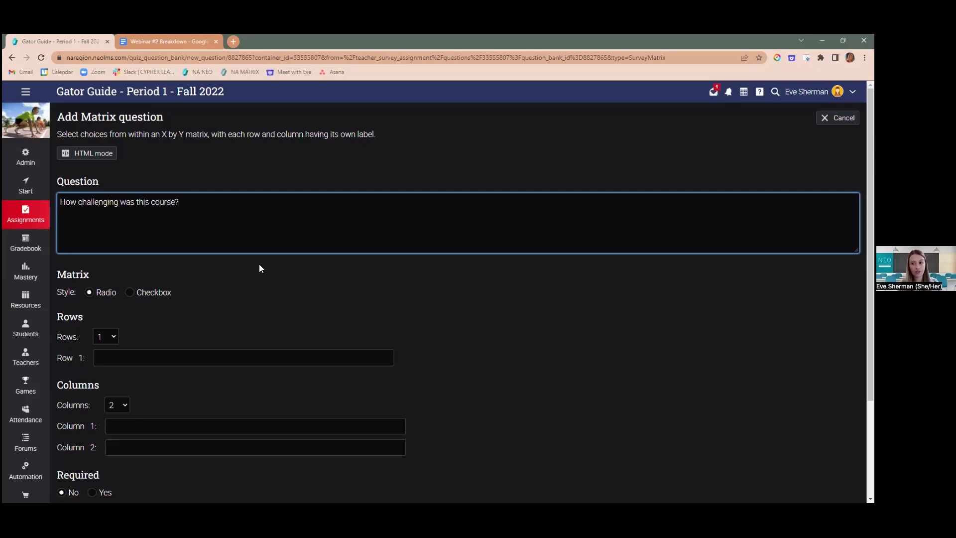
Label the matrix question's single row "Course Difficulty".
scroll(258, 265, "down", 1)
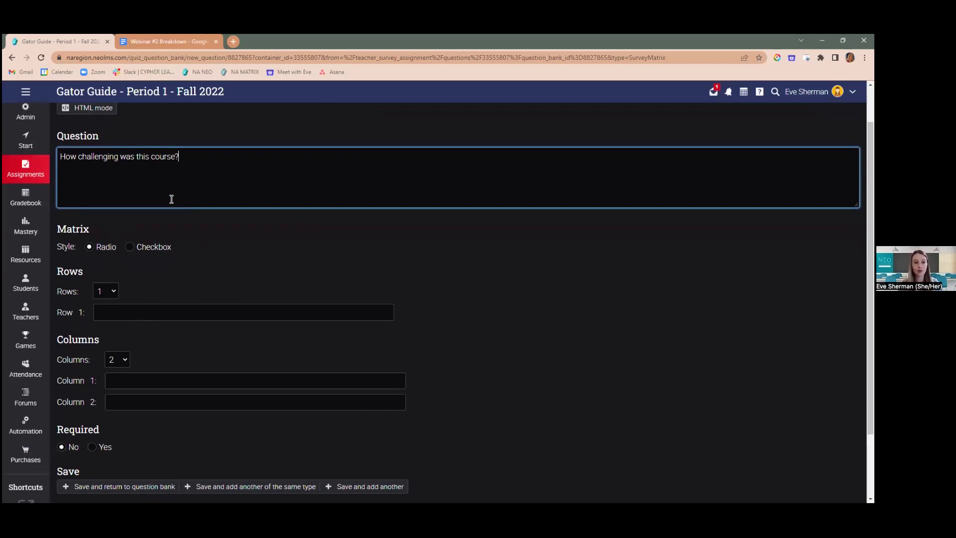
scroll(291, 286, "down", 1)
scroll(291, 283, "down", 1)
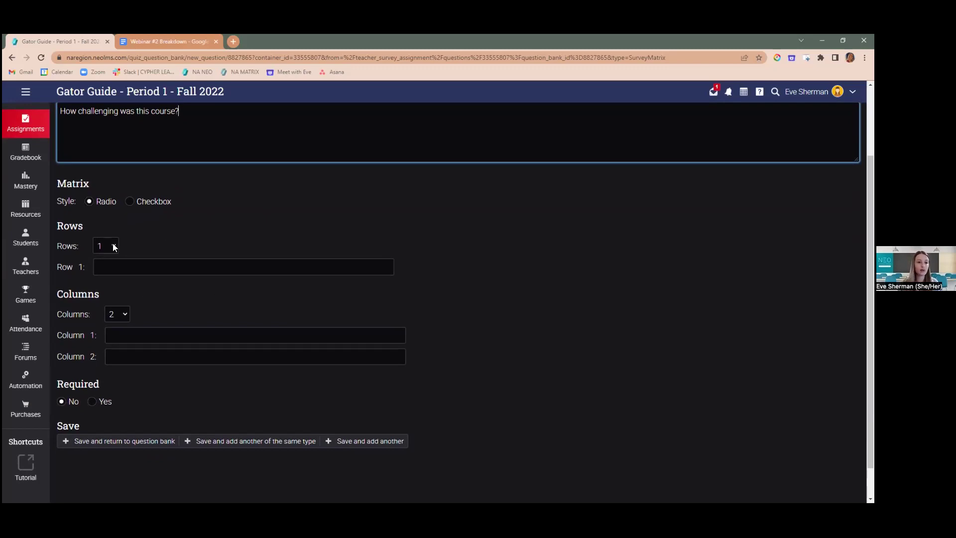
left_click(128, 265)
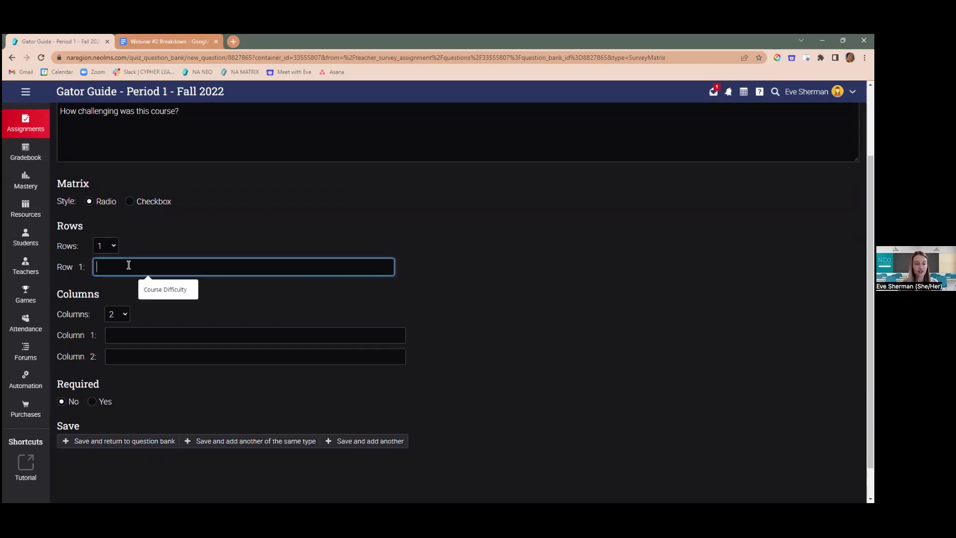
left_click(168, 286)
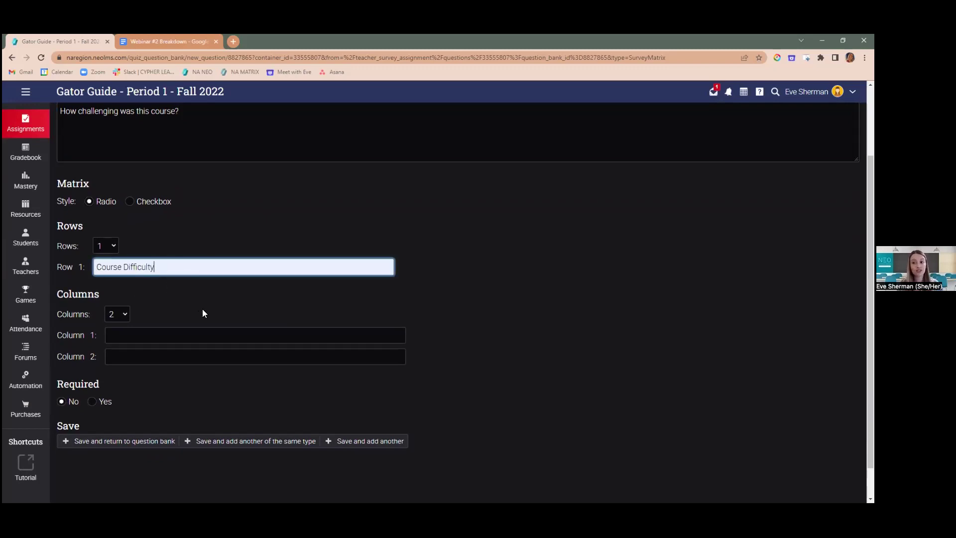
Label the matrix columns "Basic" and "Challenging", and save the question to the question bank as required.
left_click(172, 335)
left_click(160, 356)
left_click(119, 362)
left_click(176, 378)
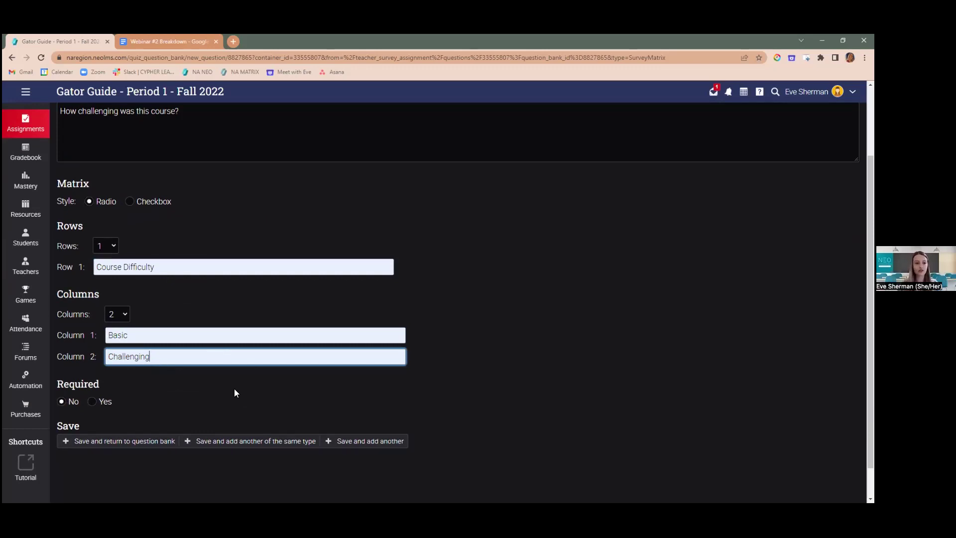
left_click(93, 401)
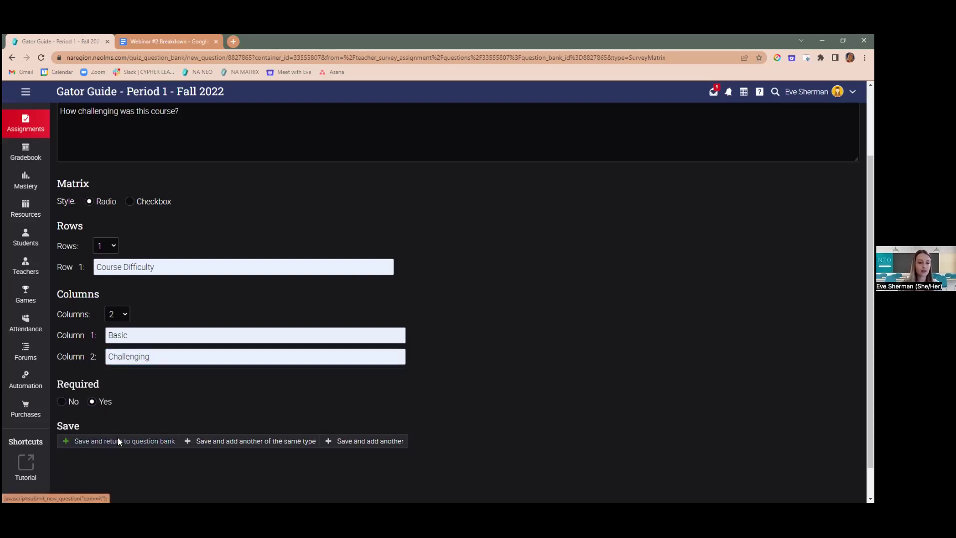
left_click(119, 441)
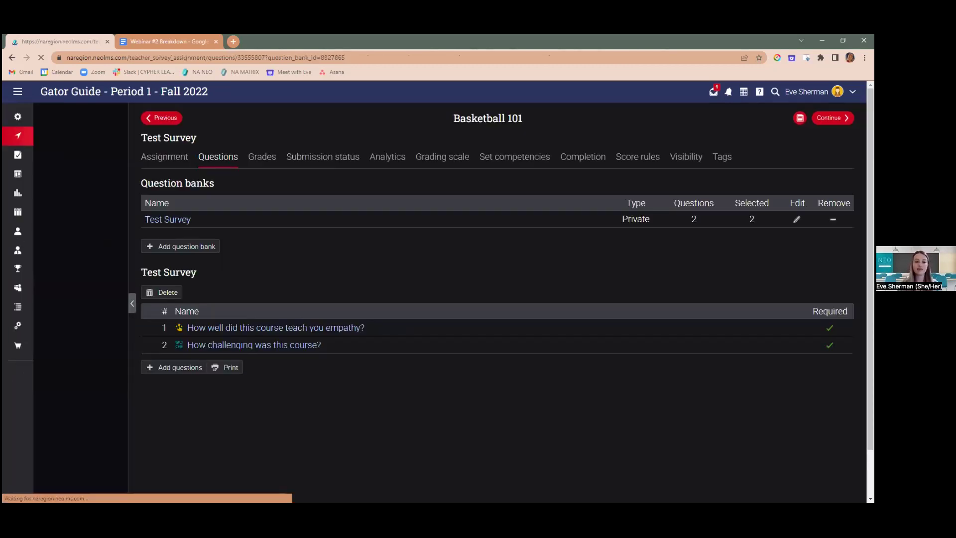
Give the Test Survey assignment to the class and view the class as a generic student.
left_click(162, 158)
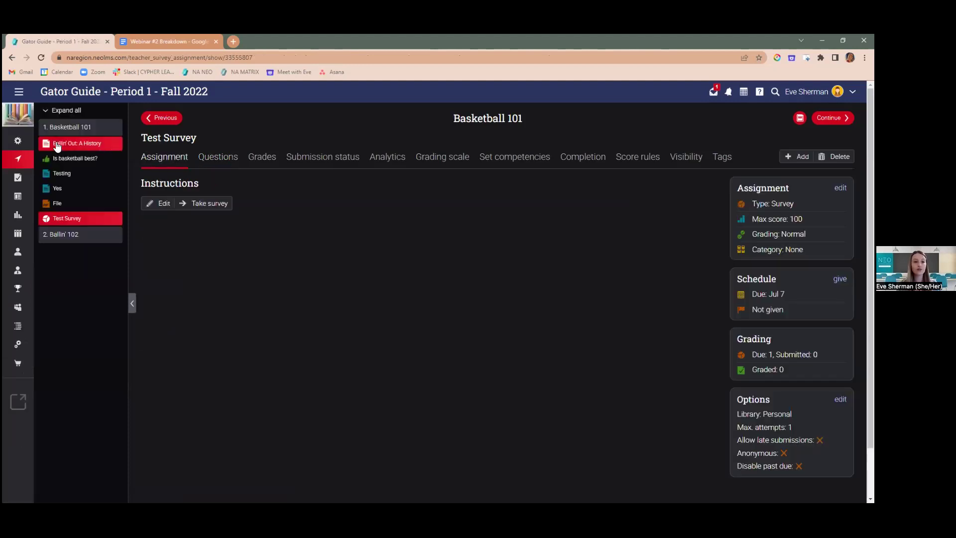
left_click(18, 140)
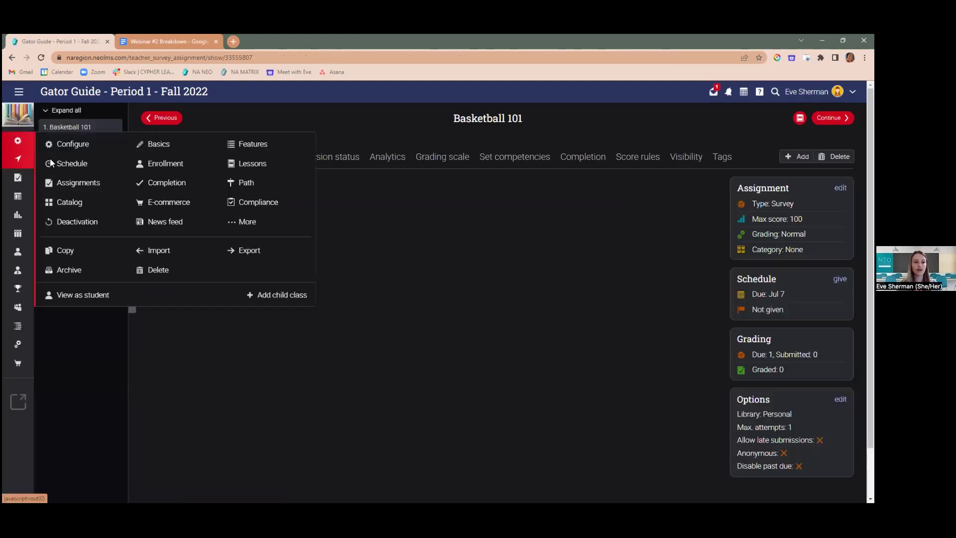
left_click(89, 294)
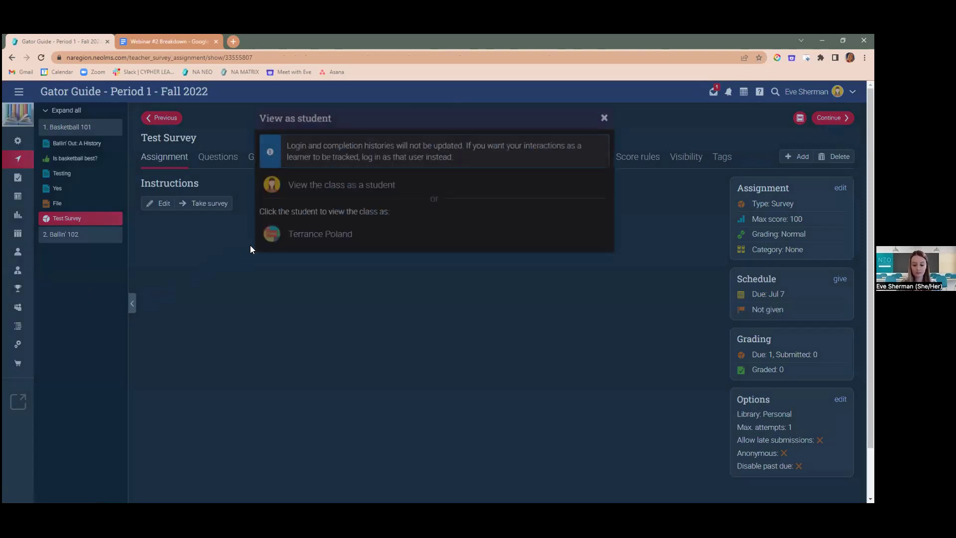
left_click(376, 193)
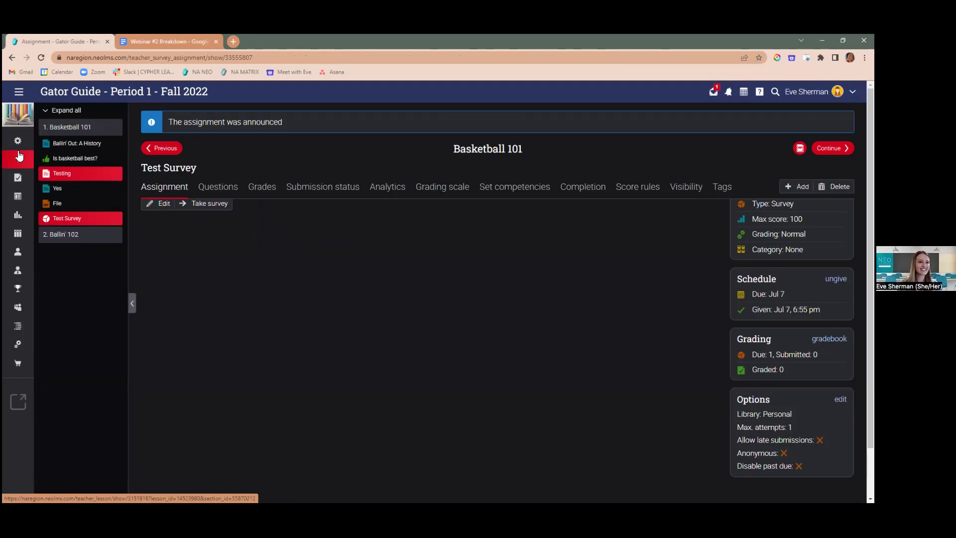
left_click(17, 143)
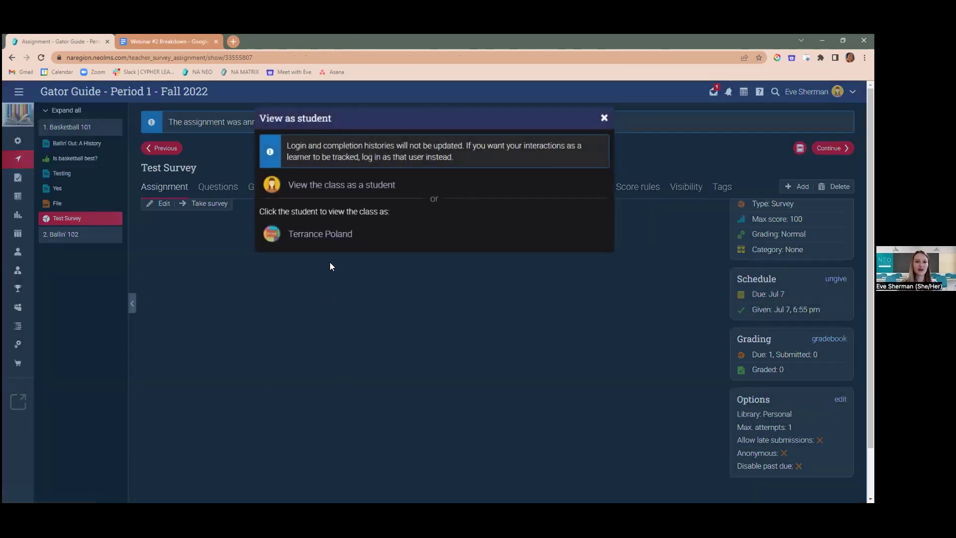
left_click(345, 188)
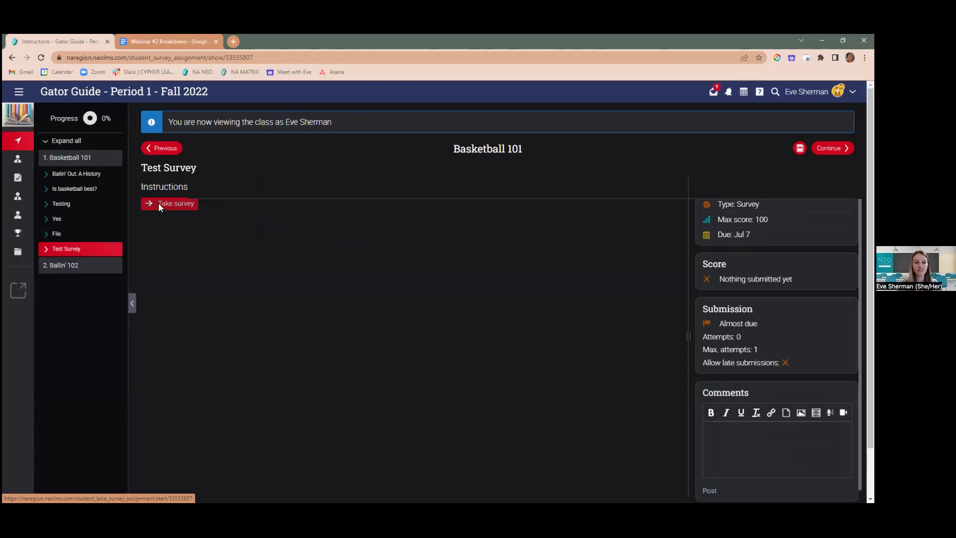
Take the Test Survey, rating the empathy question five stars and choosing Challenging for Course Difficulty.
left_click(158, 203)
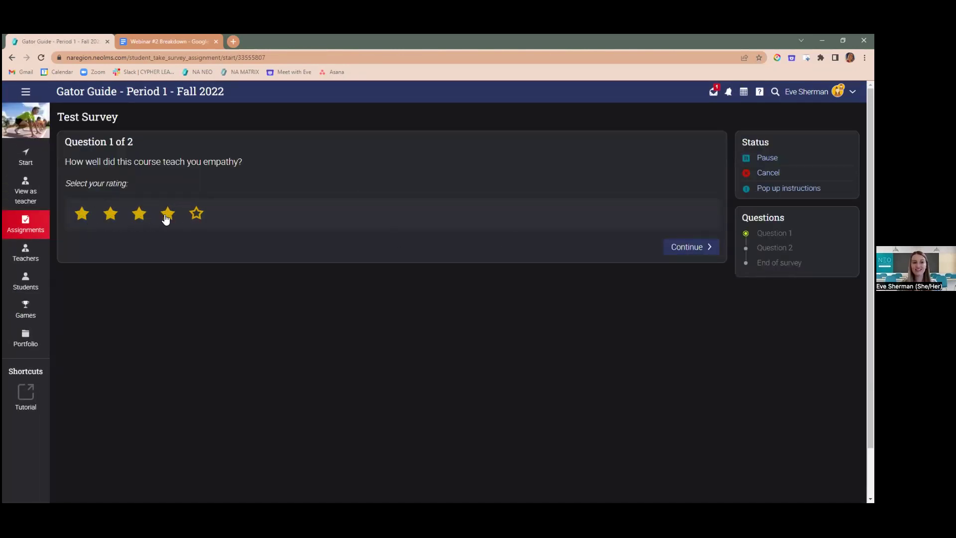
left_click(197, 215)
left_click(667, 252)
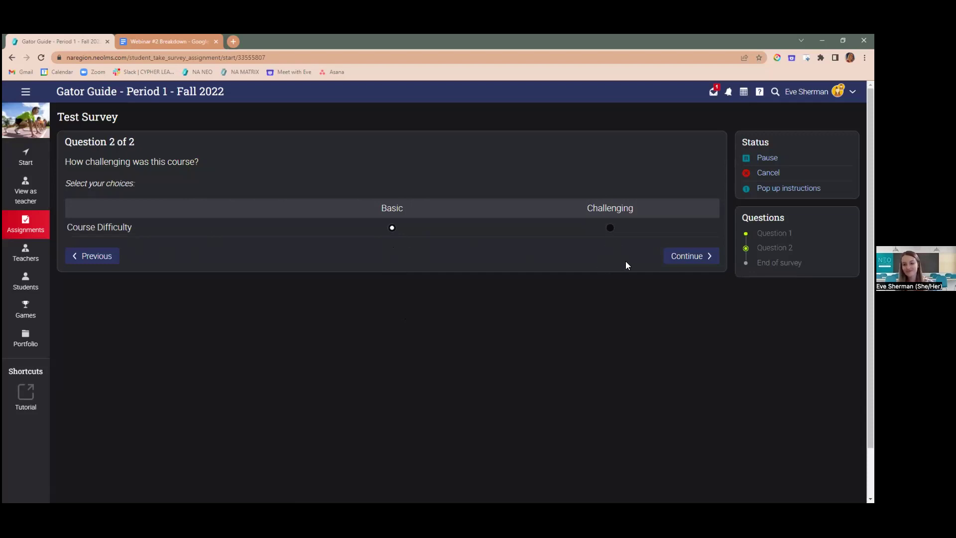
left_click(610, 228)
left_click(664, 254)
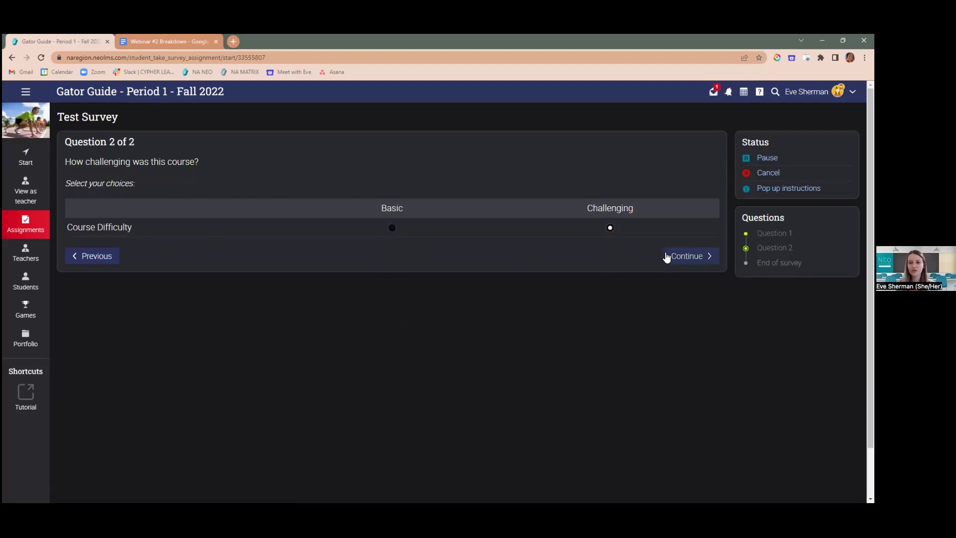
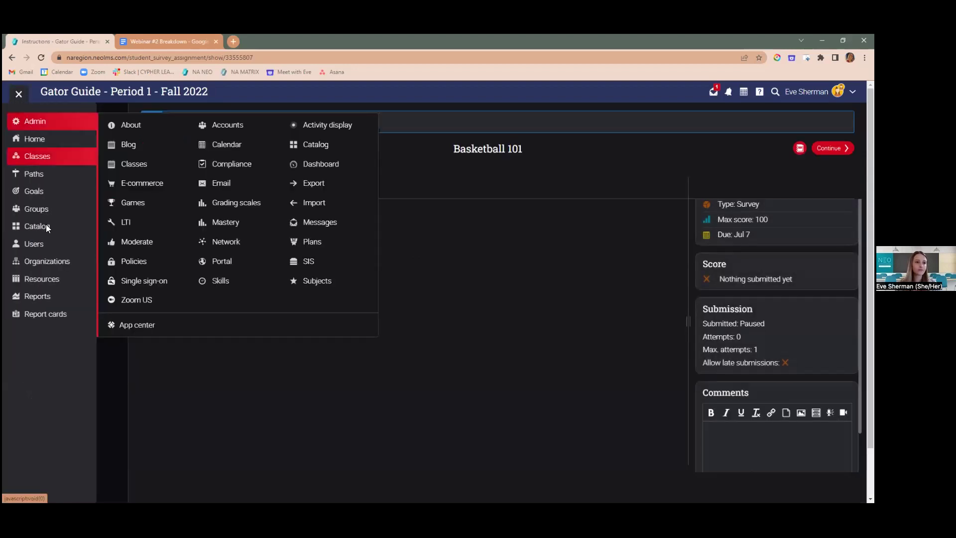
Leave the student view, log out of the site, and log back in.
left_click(397, 421)
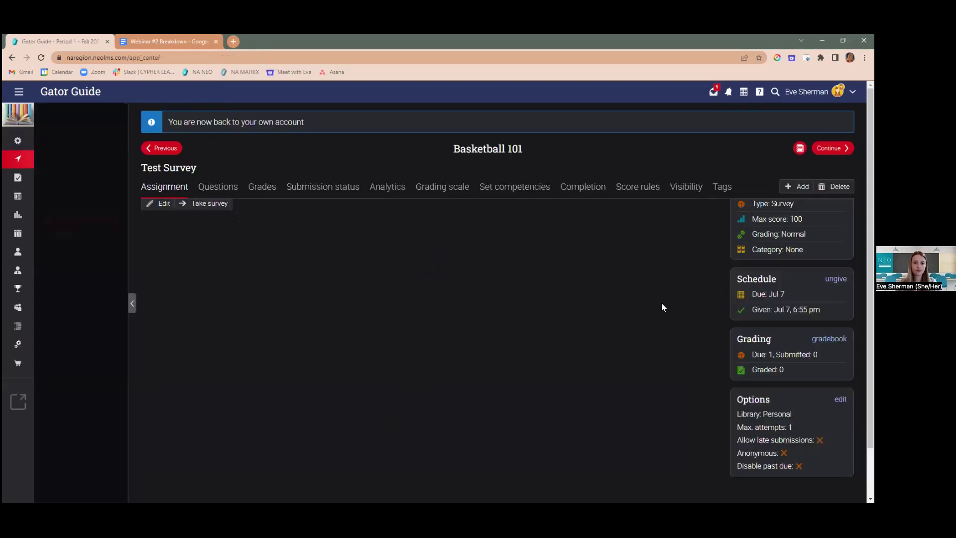
mouse_move(807, 91)
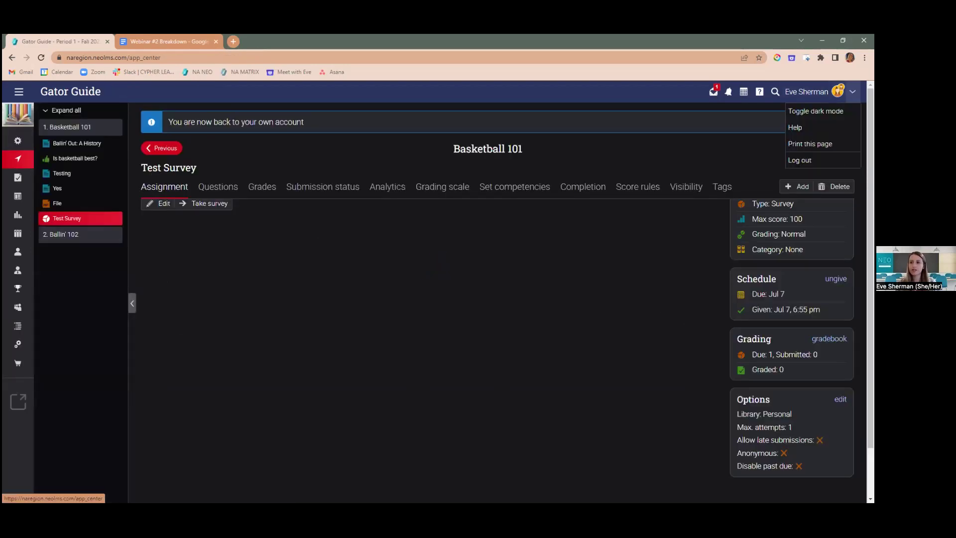
left_click(800, 160)
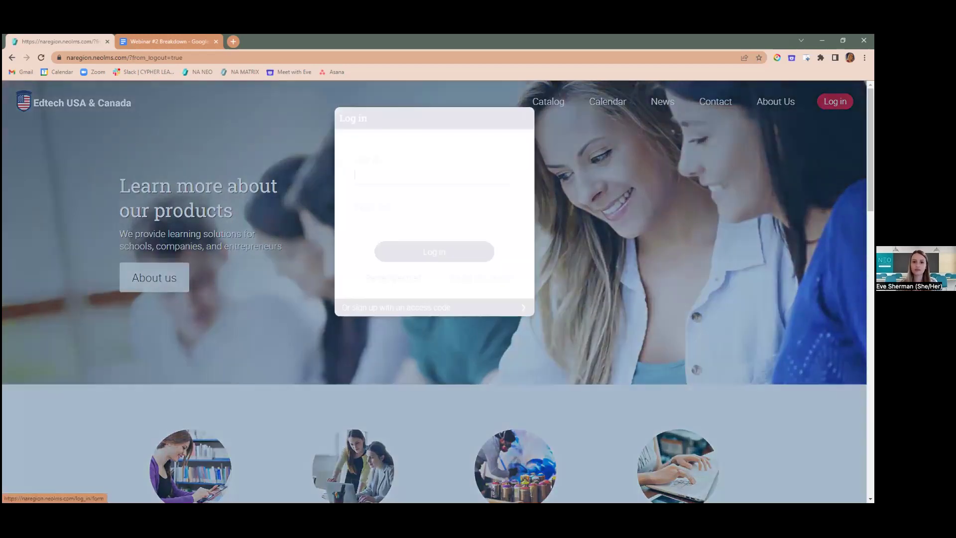
left_click(434, 251)
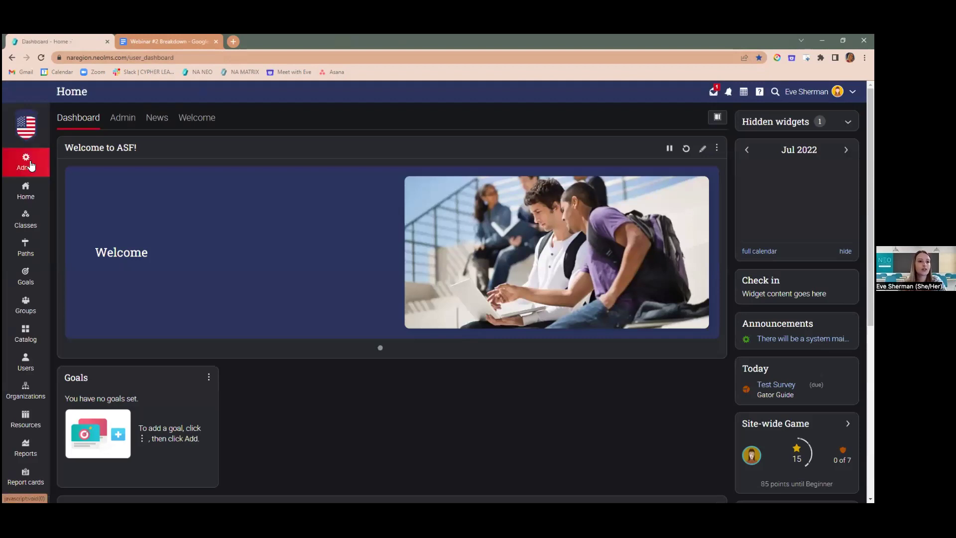
Search the App center for "site" and install the Site-wide surveys app.
left_click(31, 165)
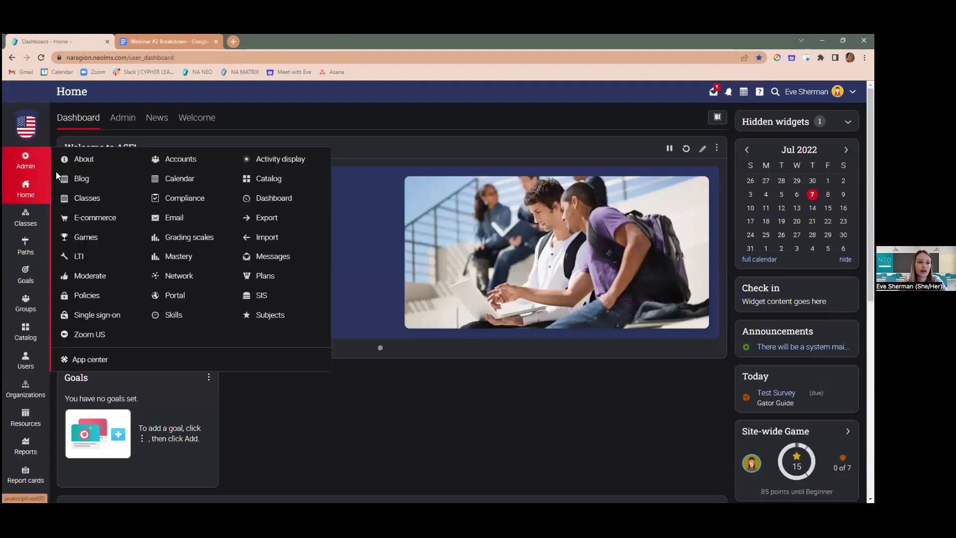
left_click(97, 359)
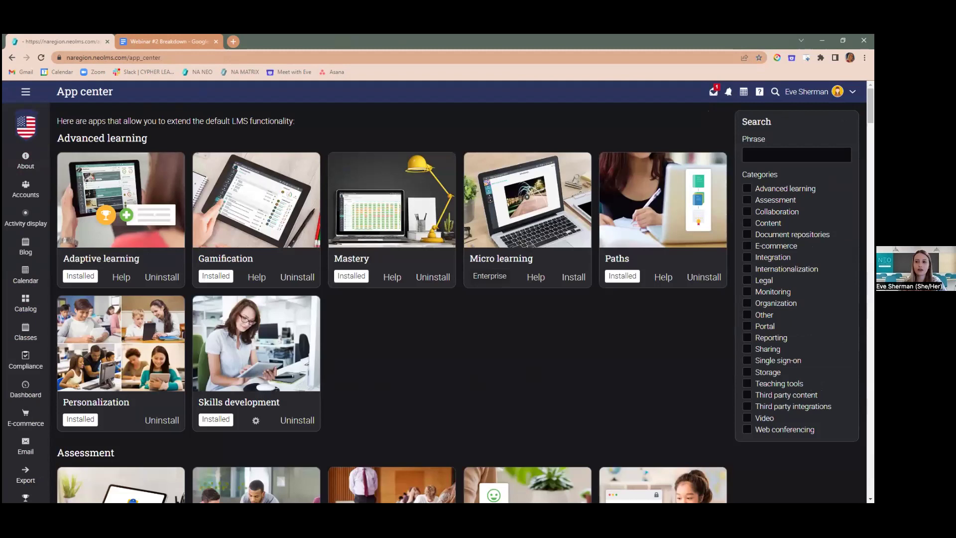
left_click(796, 155)
type("site")
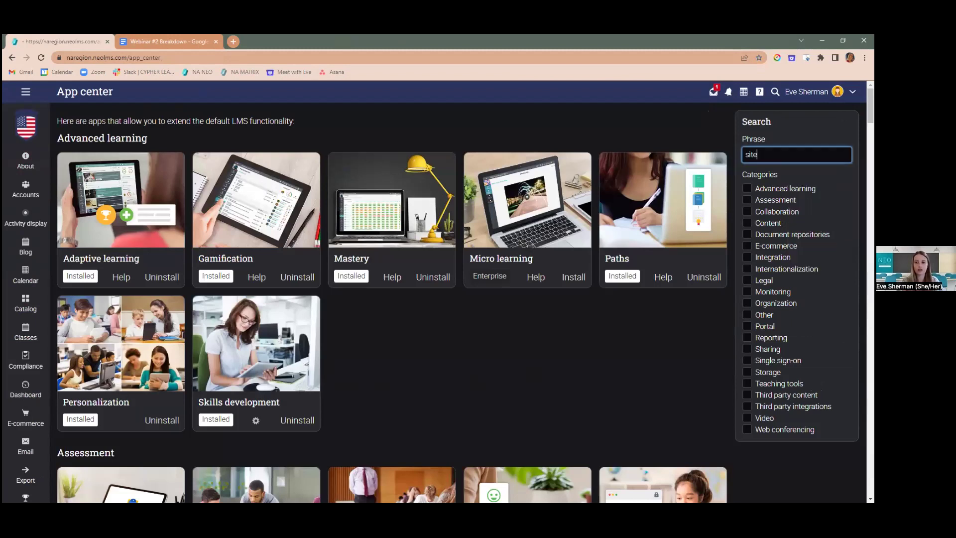
key("Return")
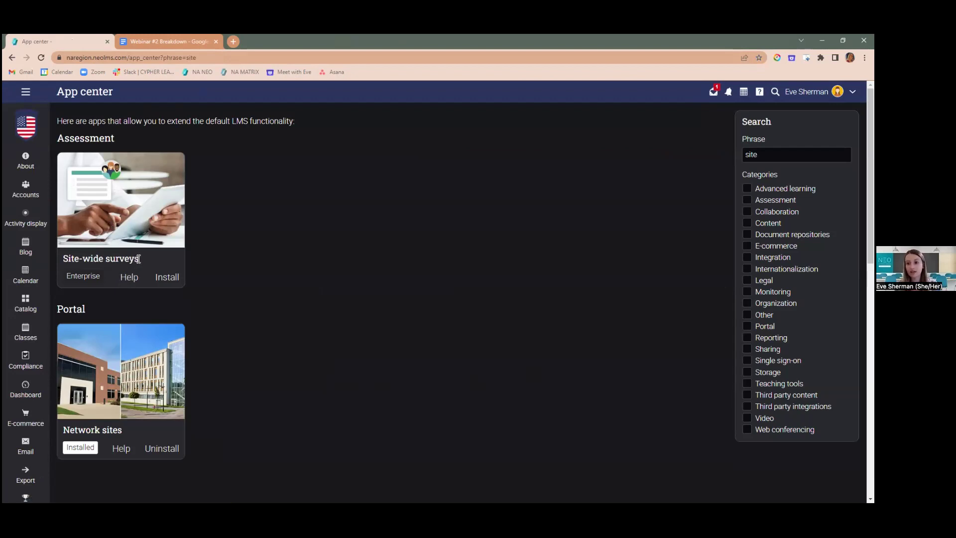
left_click(167, 278)
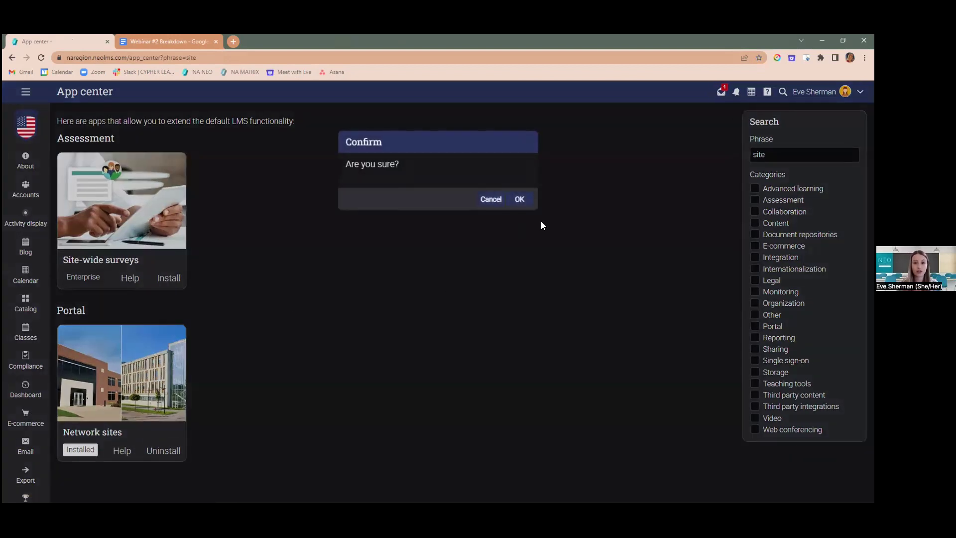
left_click(518, 199)
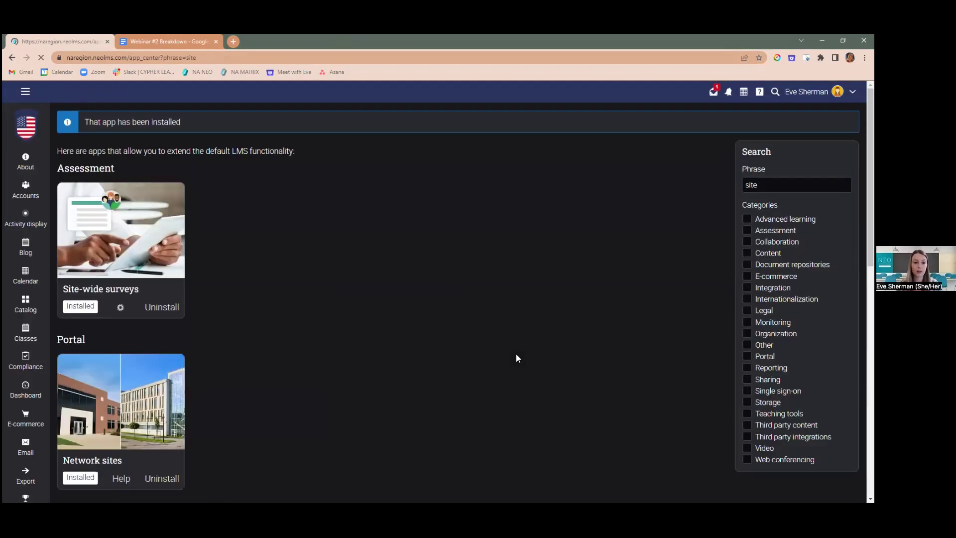
Open the form for adding a site-wide survey, close it without saving, and return to the home dashboard.
left_click(26, 94)
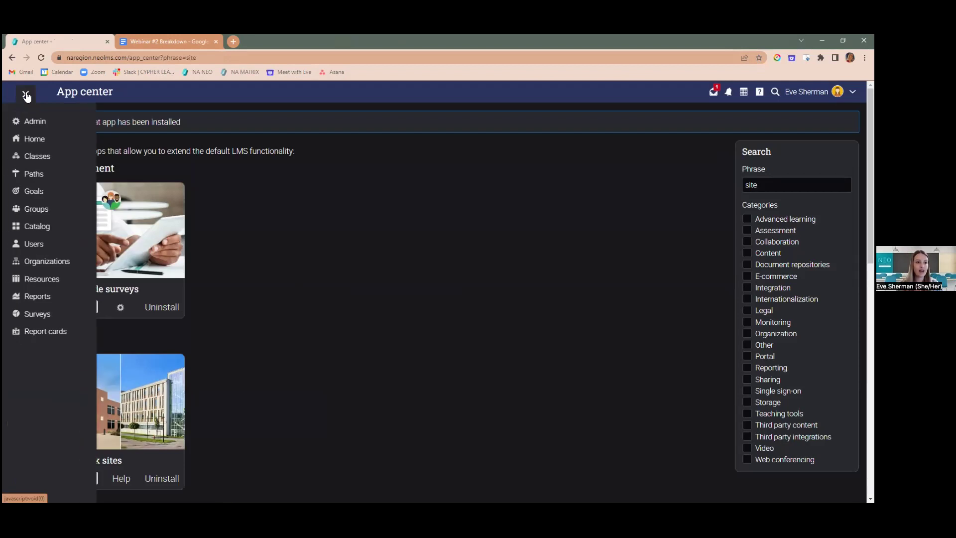
left_click(32, 122)
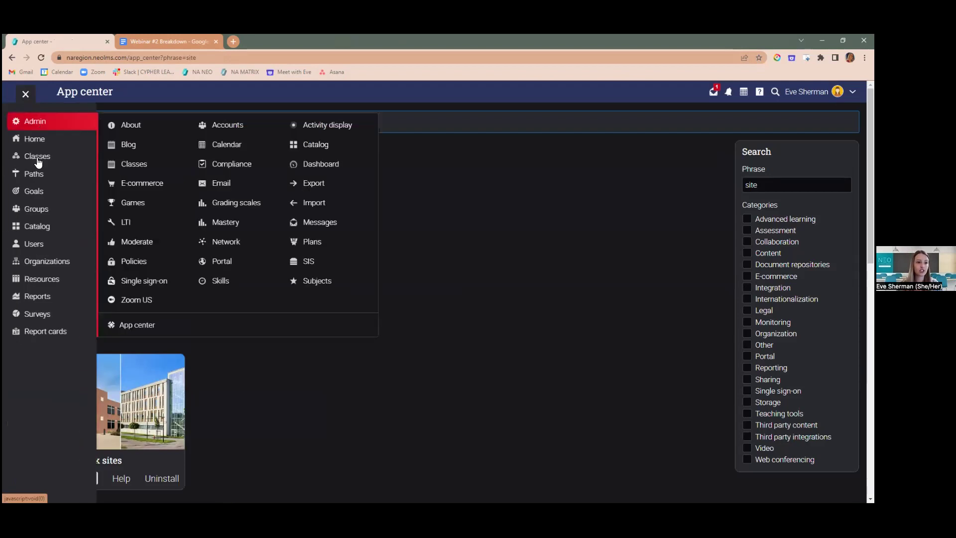
left_click(54, 314)
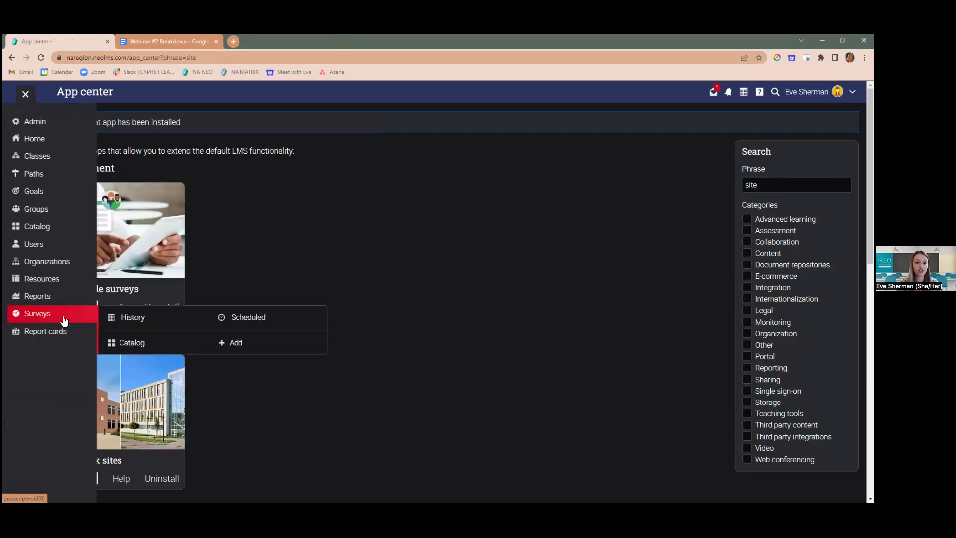
left_click(236, 343)
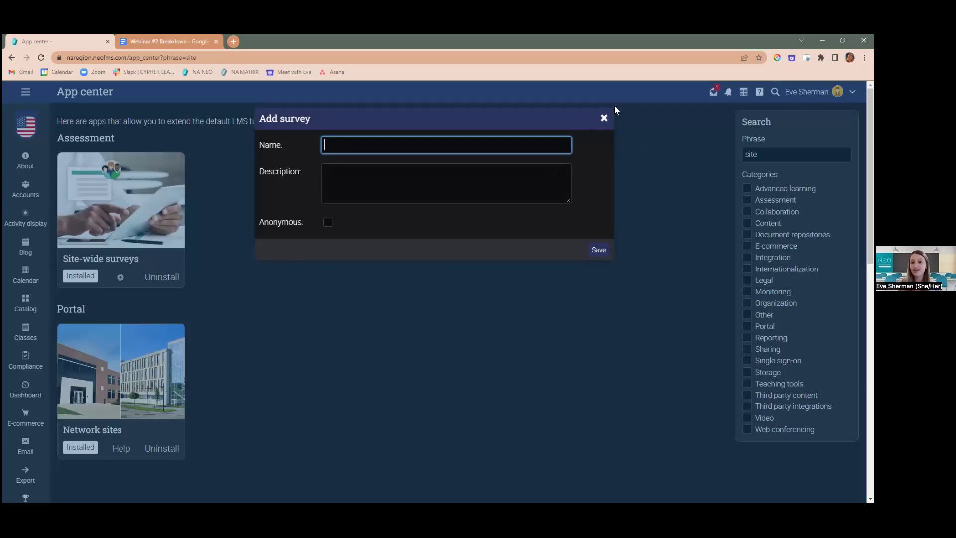
left_click(605, 121)
left_click(30, 95)
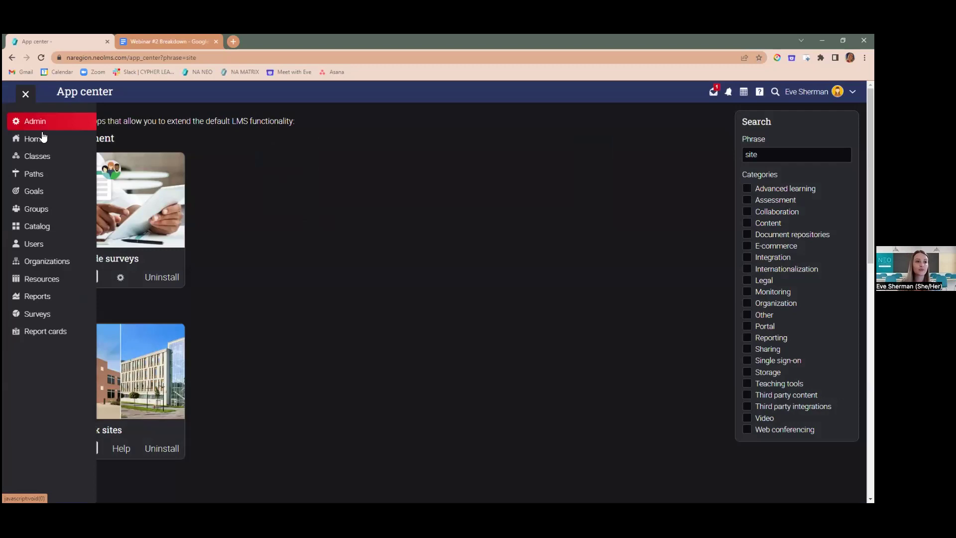
left_click(35, 138)
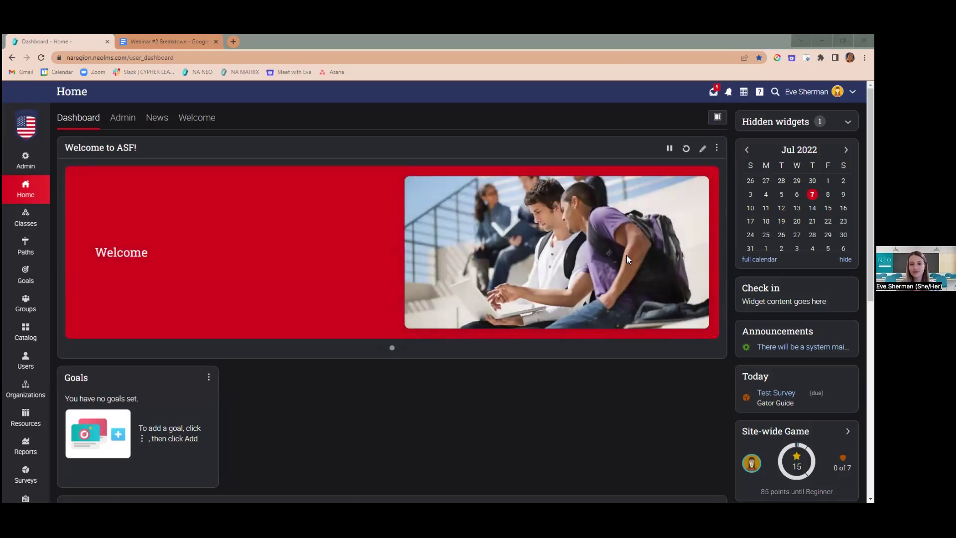
Examine the type and scope choices for a new group, picking Topic and School, and close the form without saving.
left_click(27, 311)
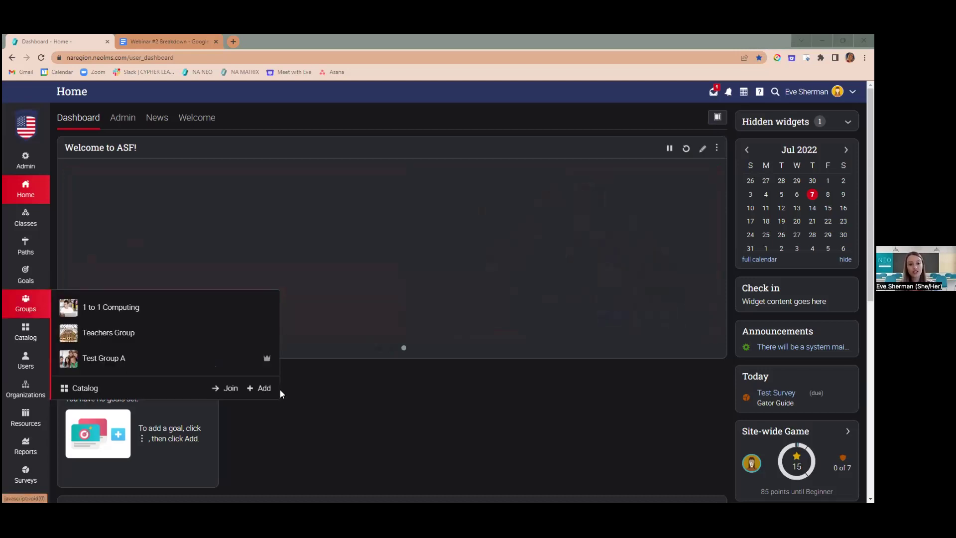
left_click(262, 388)
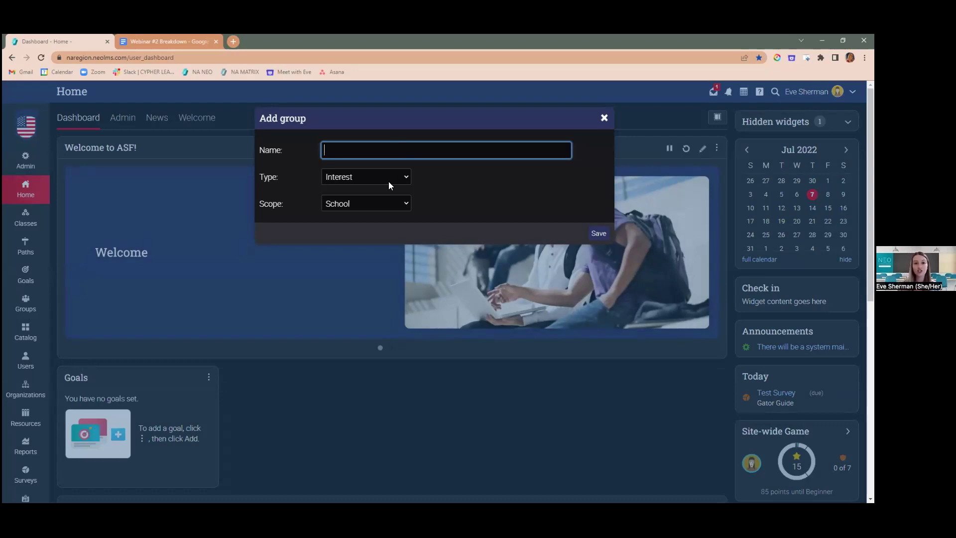
left_click(389, 183)
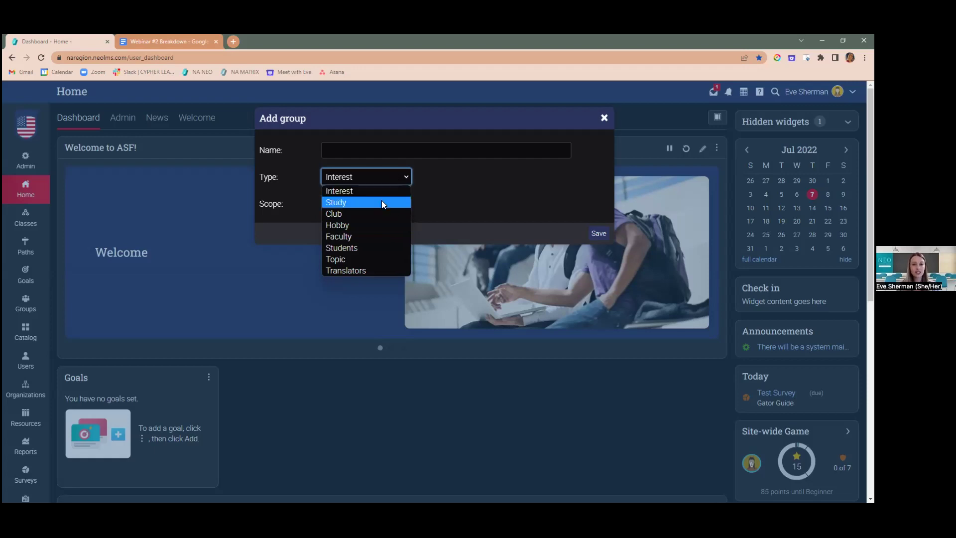
left_click(365, 258)
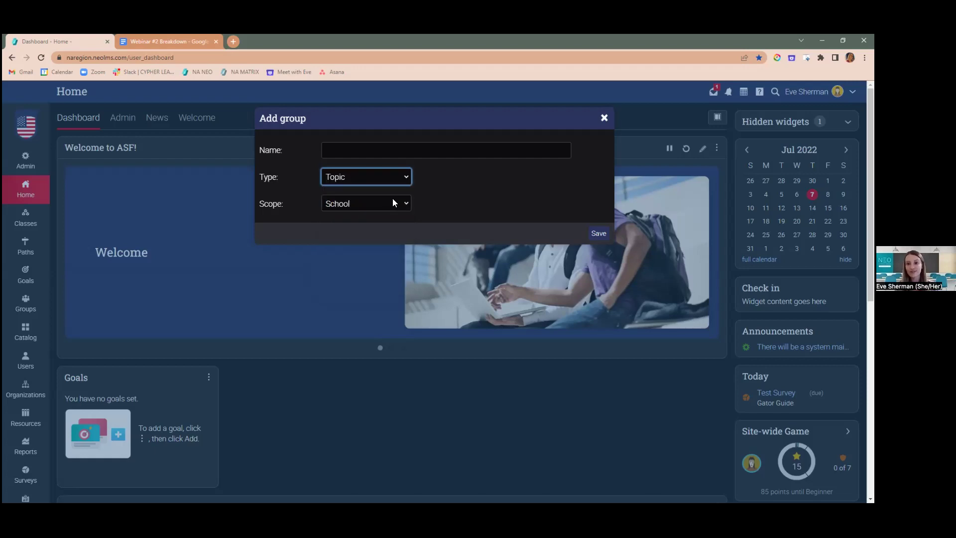
left_click(385, 205)
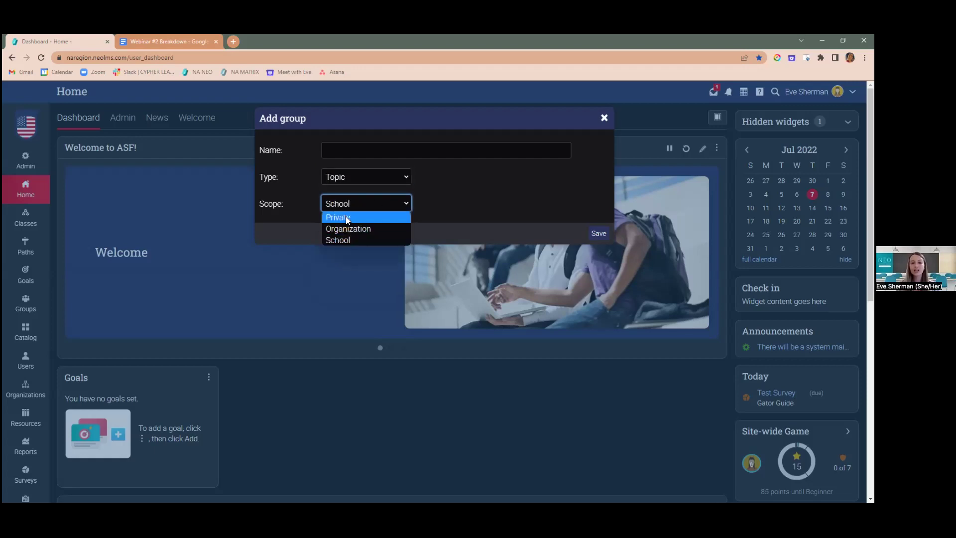
left_click(337, 240)
left_click(384, 198)
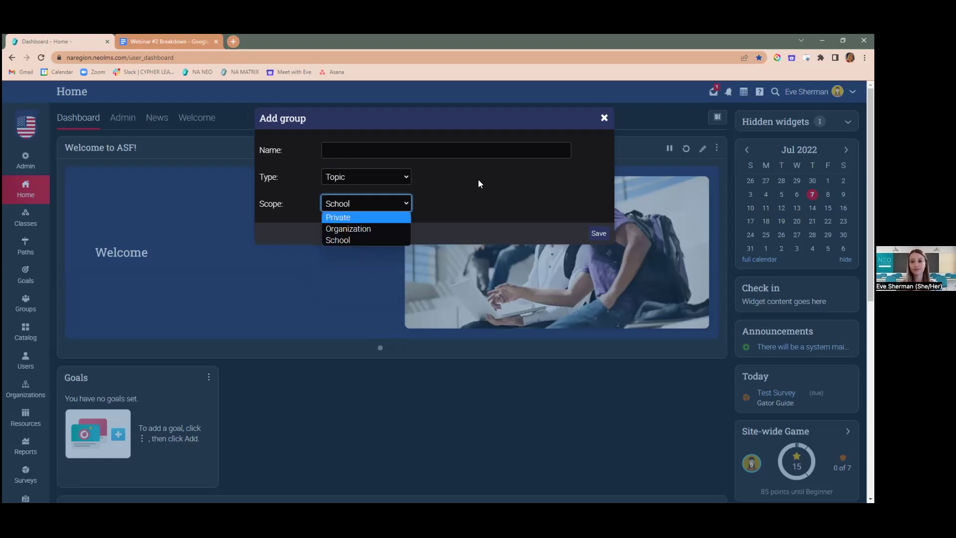
left_click(607, 113)
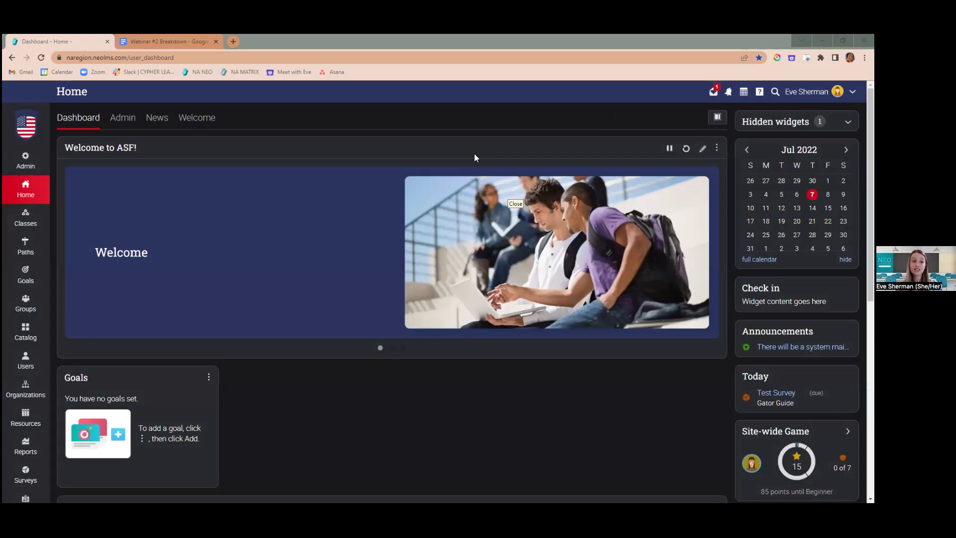
Open Test Group A, view its resource types, and return to the home dashboard.
left_click(27, 305)
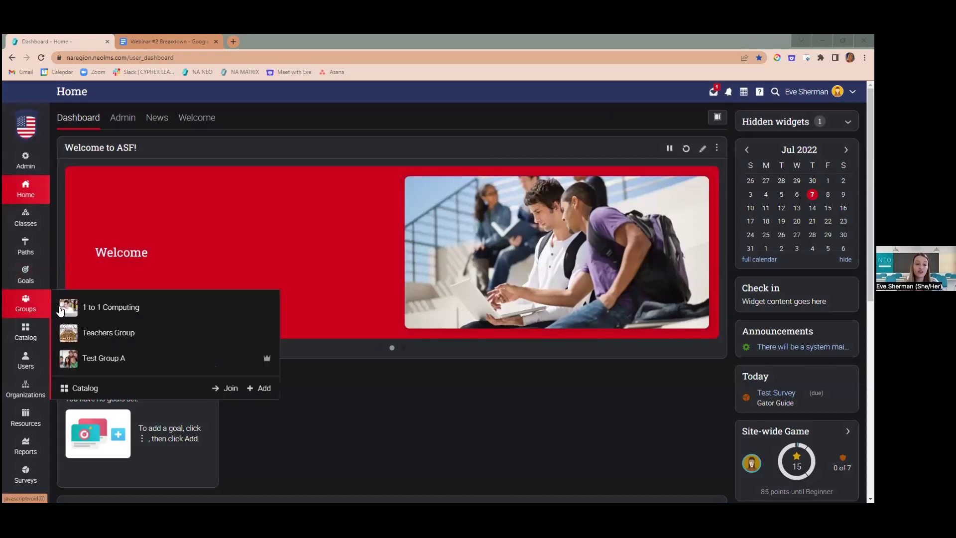
left_click(160, 355)
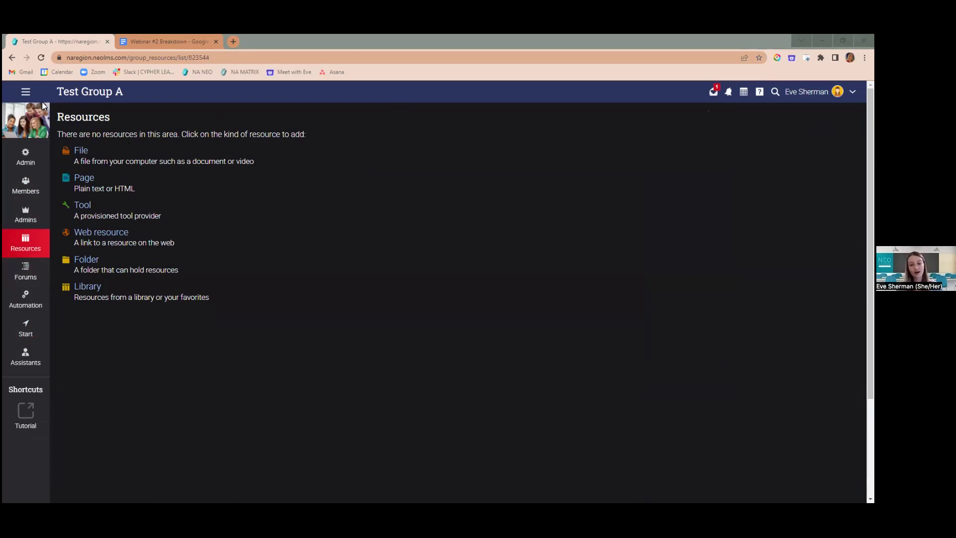
left_click(27, 92)
left_click(30, 121)
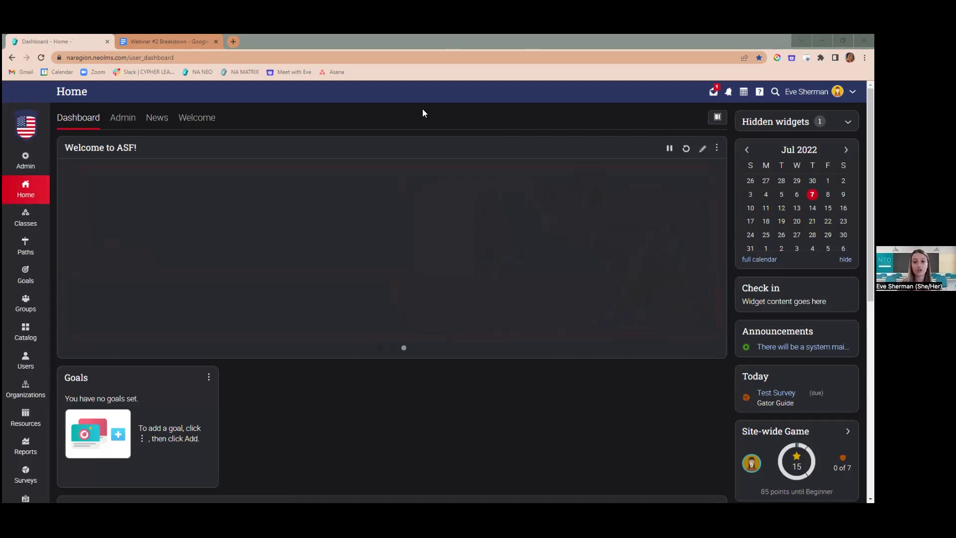
In the Social Emotional 5th grade class, review the Integrations and Library options for adding an assignment, and dismiss the chooser.
left_click(33, 217)
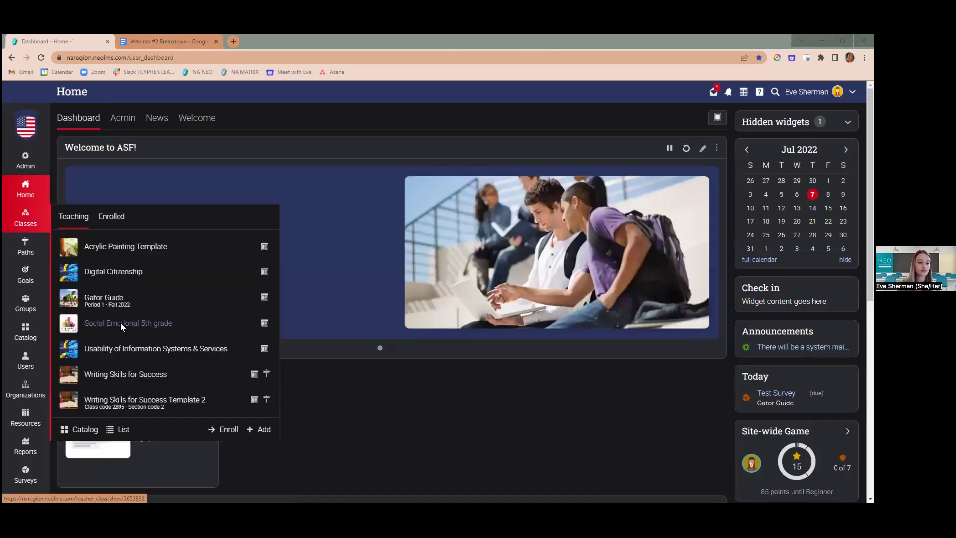
left_click(120, 322)
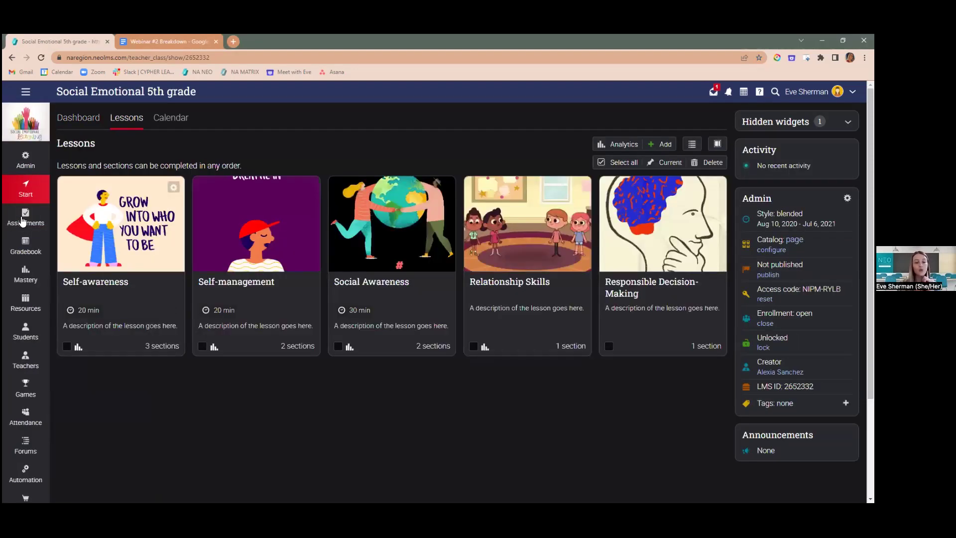
left_click(23, 220)
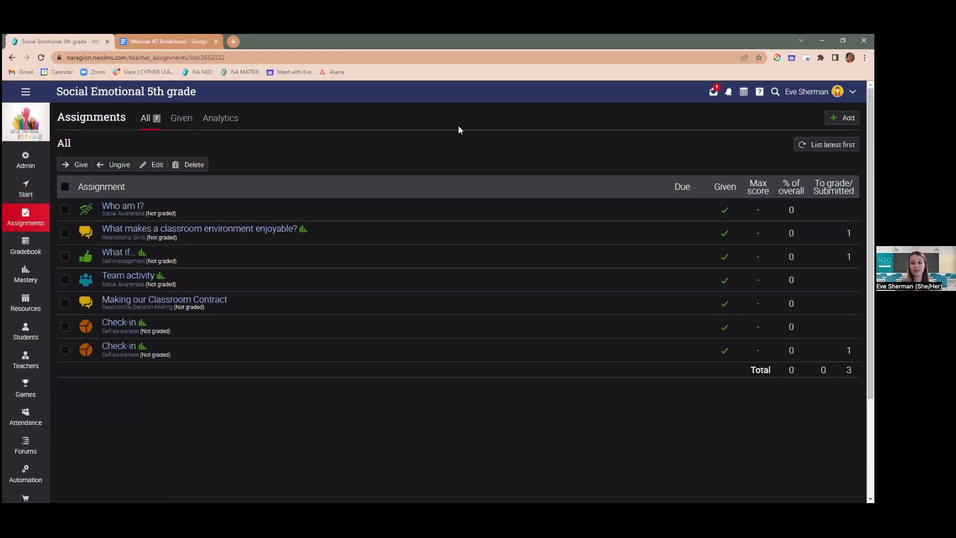
left_click(843, 117)
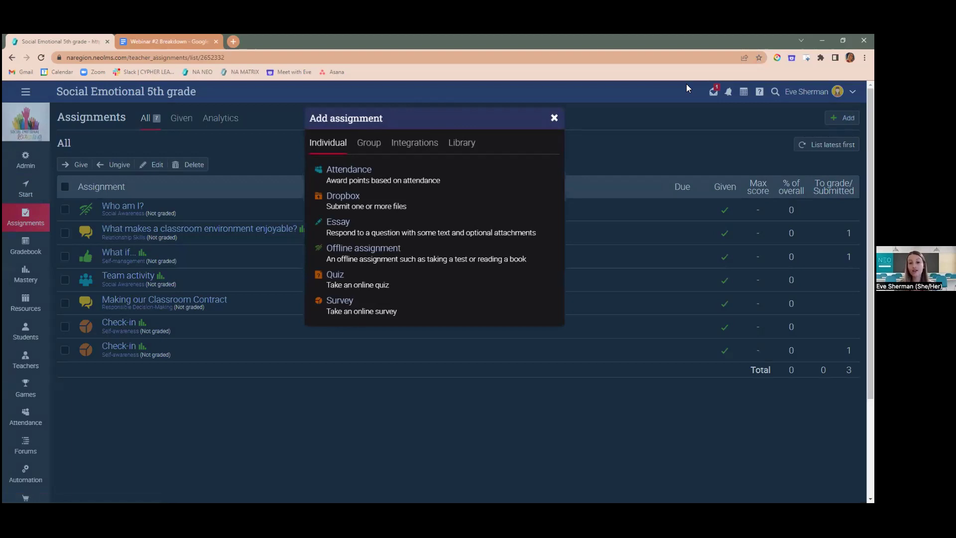
left_click(405, 148)
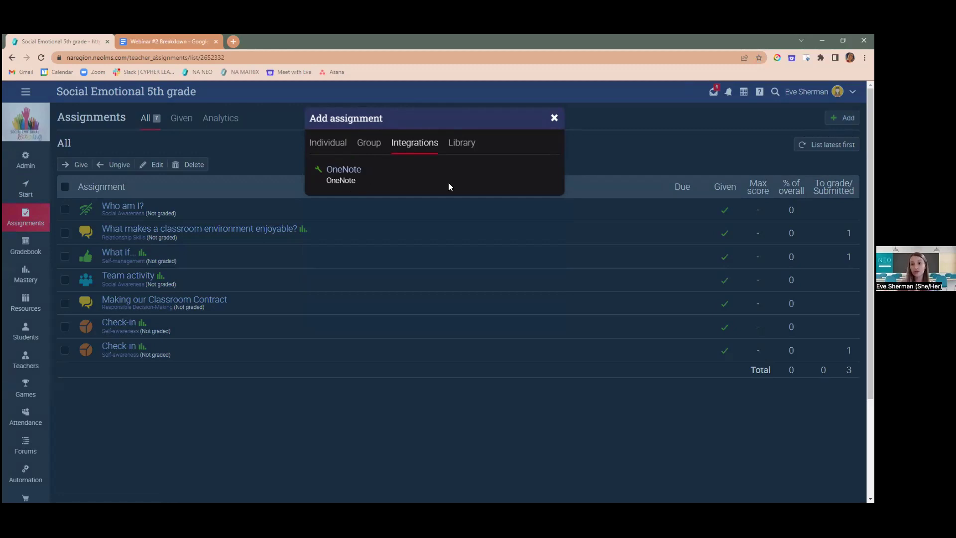
left_click(452, 142)
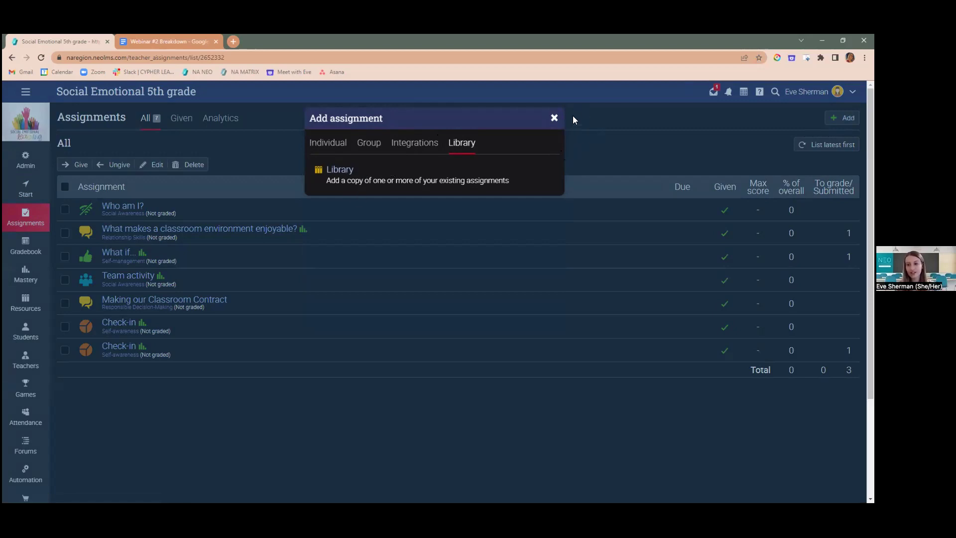
left_click(554, 118)
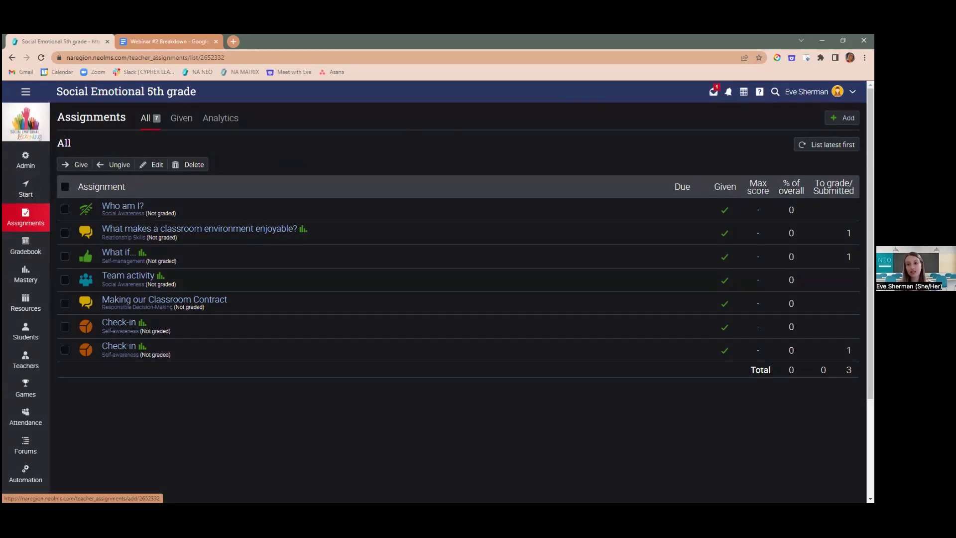
Open the Self-awareness lesson and review the assignment and content types available for a new section.
left_click(27, 196)
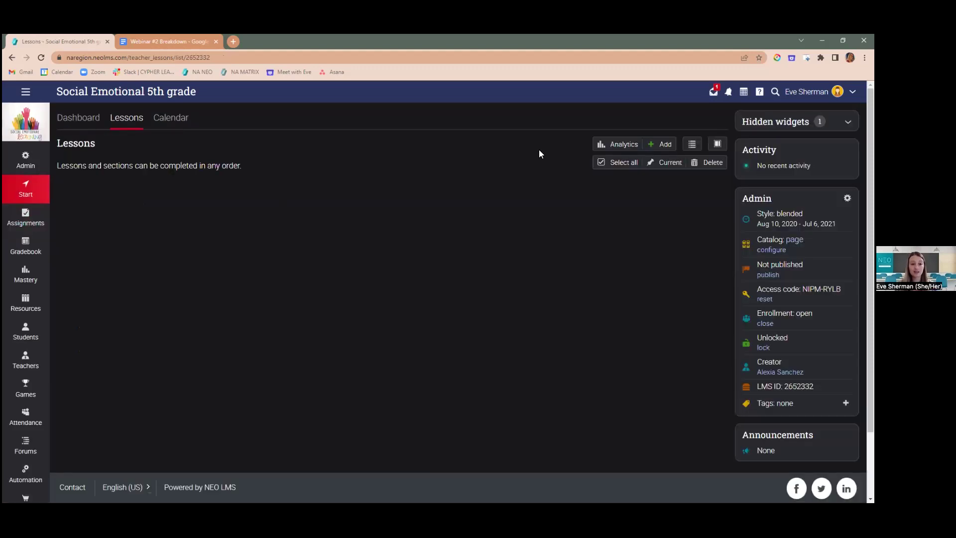
left_click(121, 283)
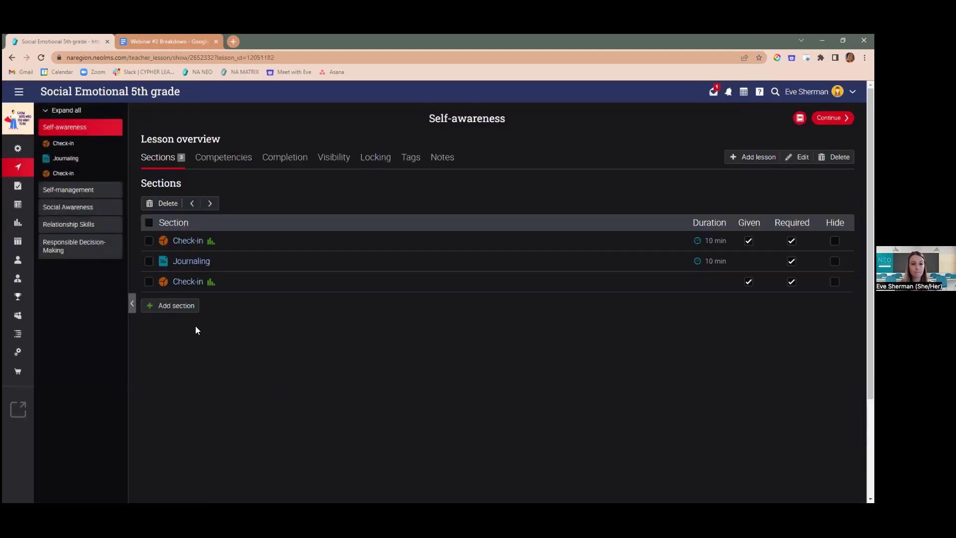
left_click(169, 305)
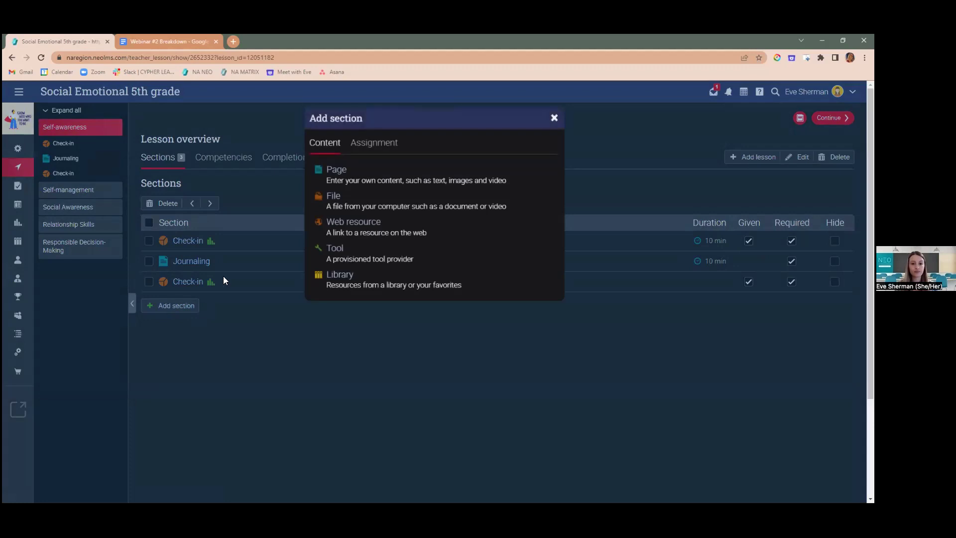
left_click(390, 147)
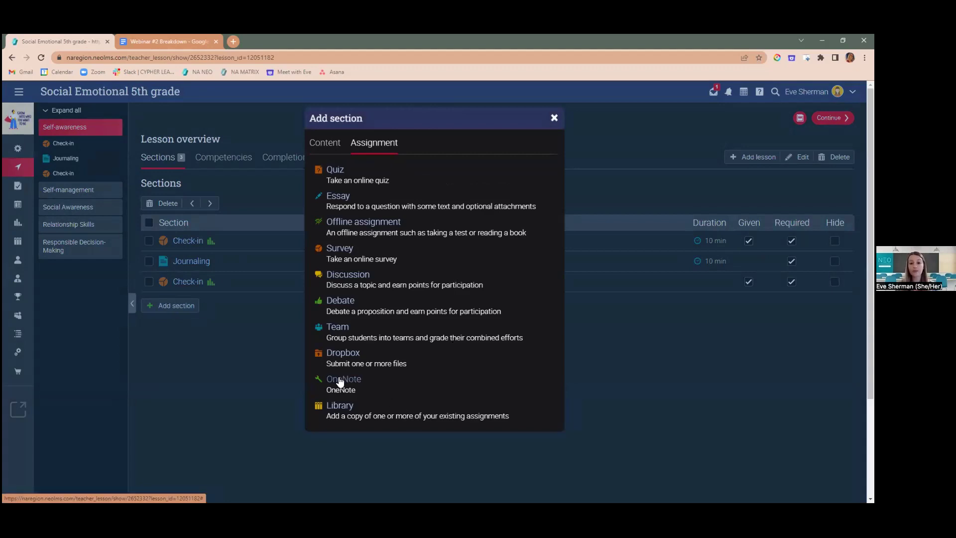
scroll(381, 403, "down", 1)
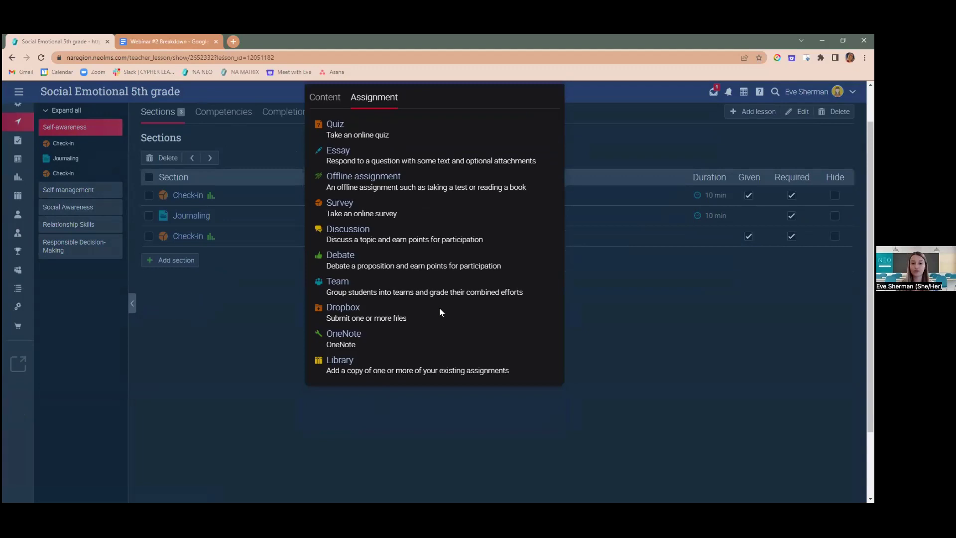
left_click(325, 97)
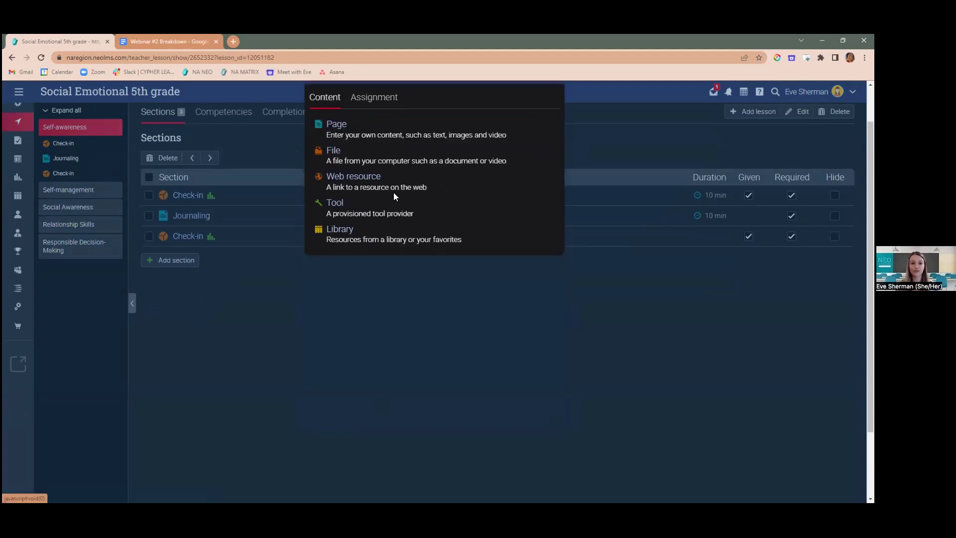
scroll(427, 255, "up", 1)
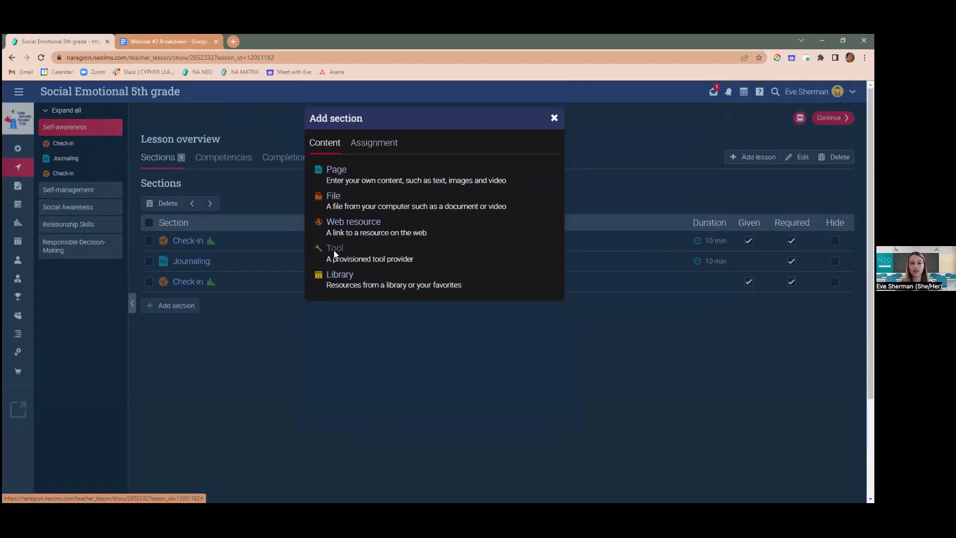
Browse the list of tool providers for a new Tool section and close it without choosing one.
left_click(334, 250)
scroll(381, 271, "down", 8)
scroll(382, 272, "down", 3)
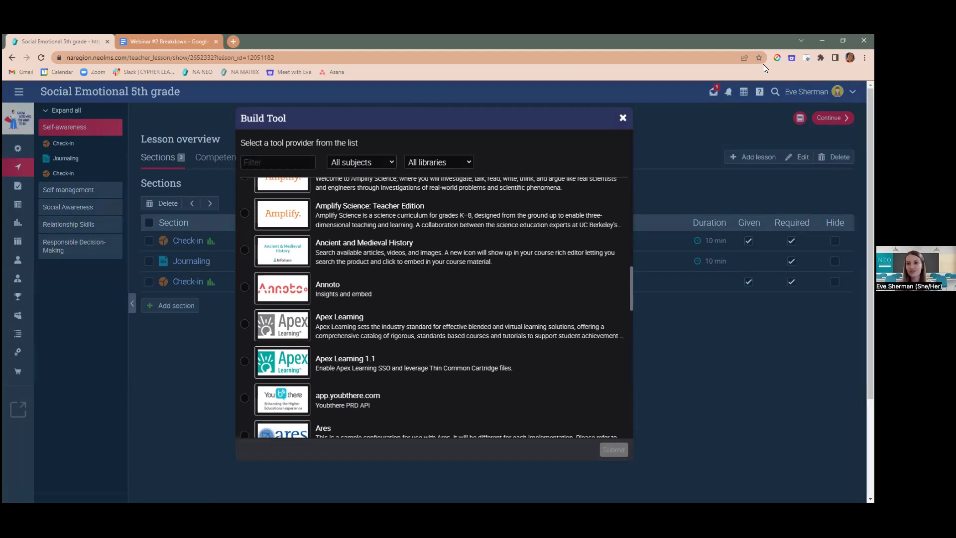
left_click(623, 118)
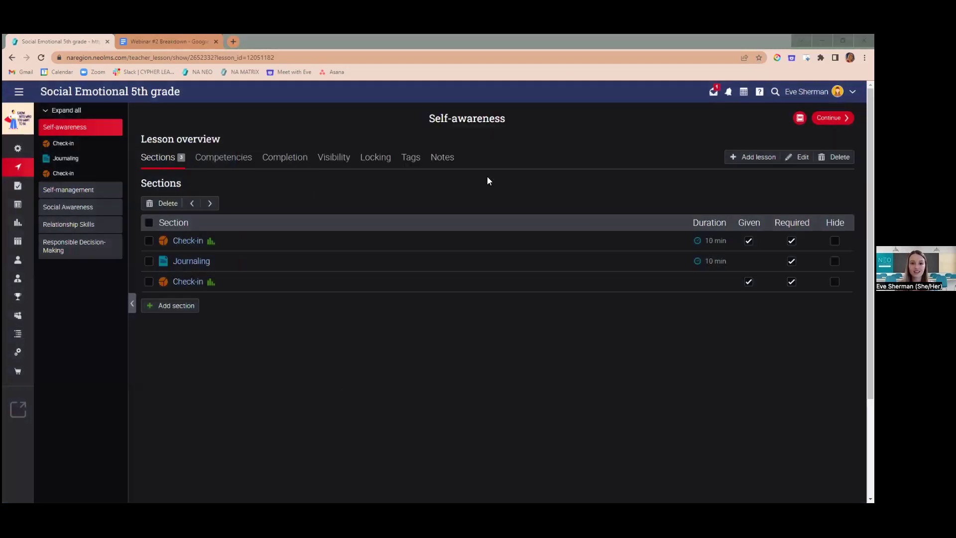